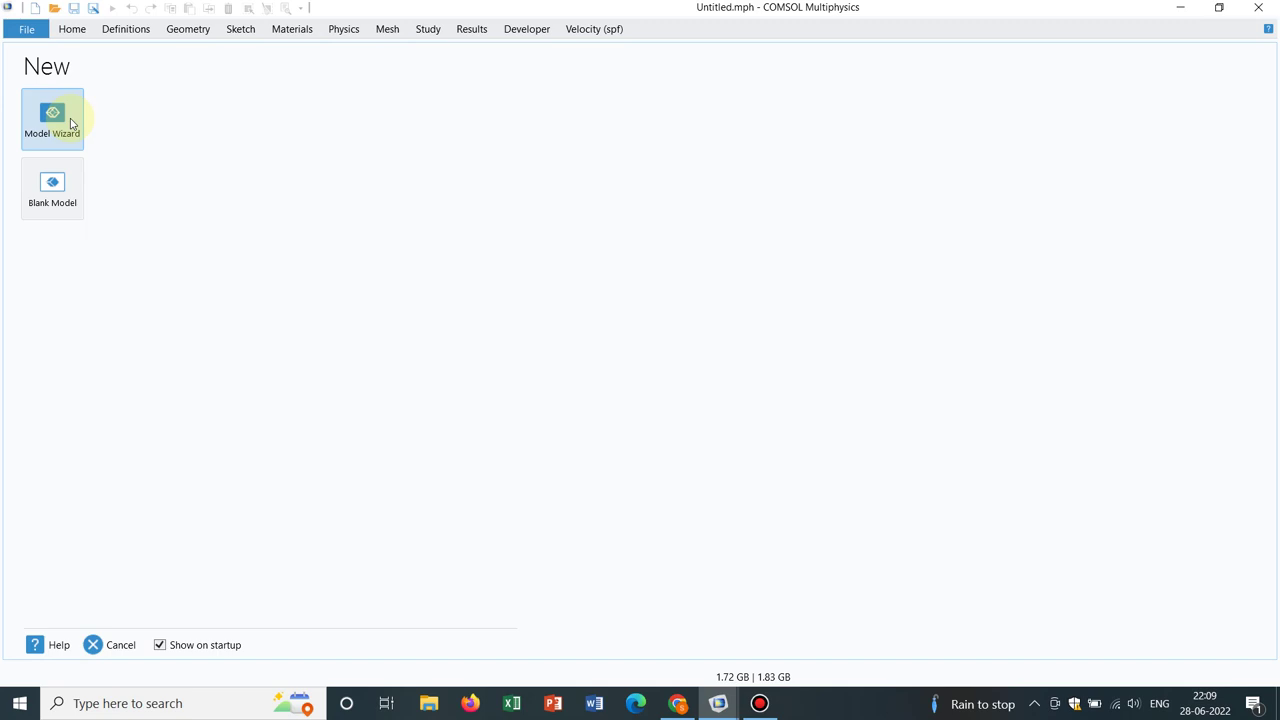
Start a new 2D model with the wizard and add the Laminar Flow (spf) physics interface.
click(71, 124)
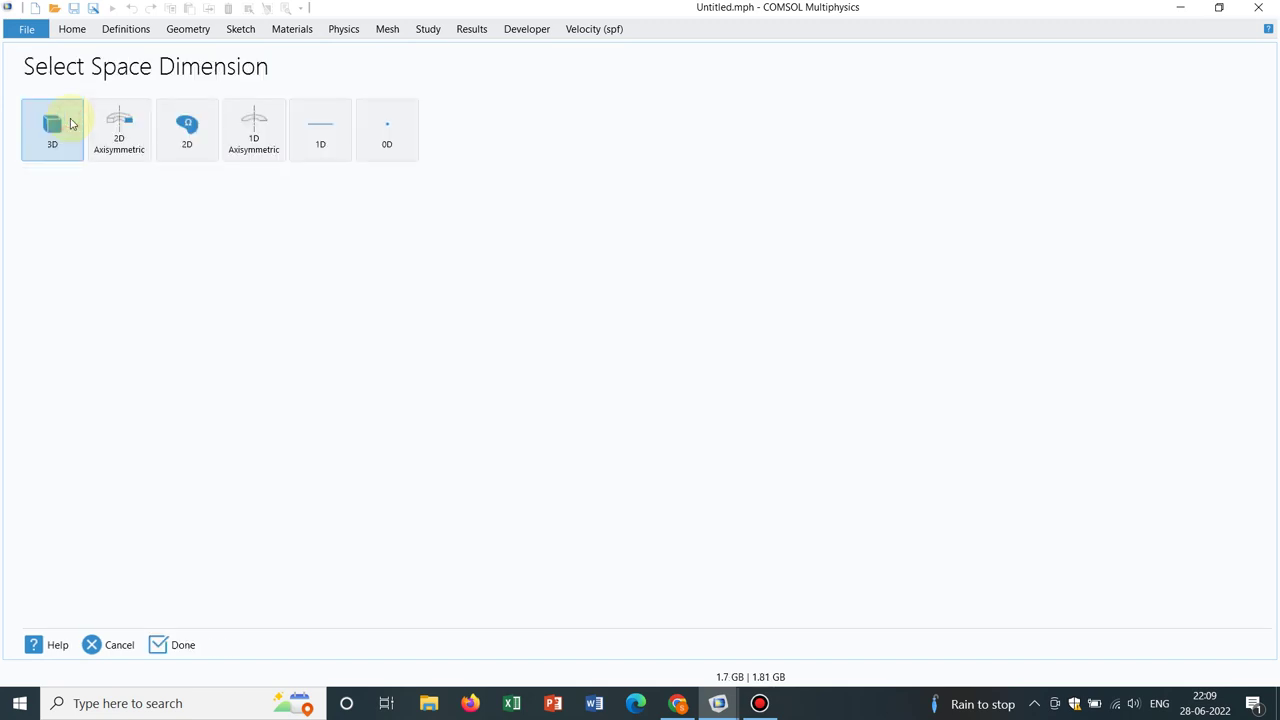
click(199, 130)
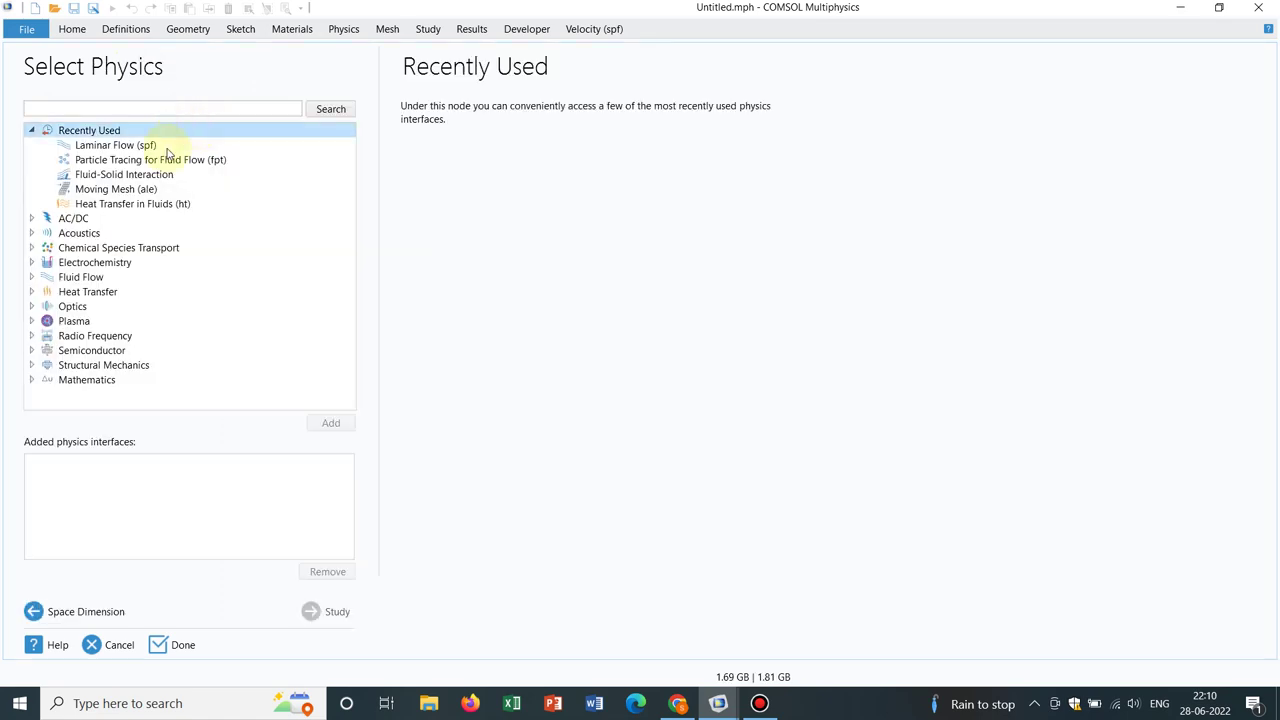
click(150, 146)
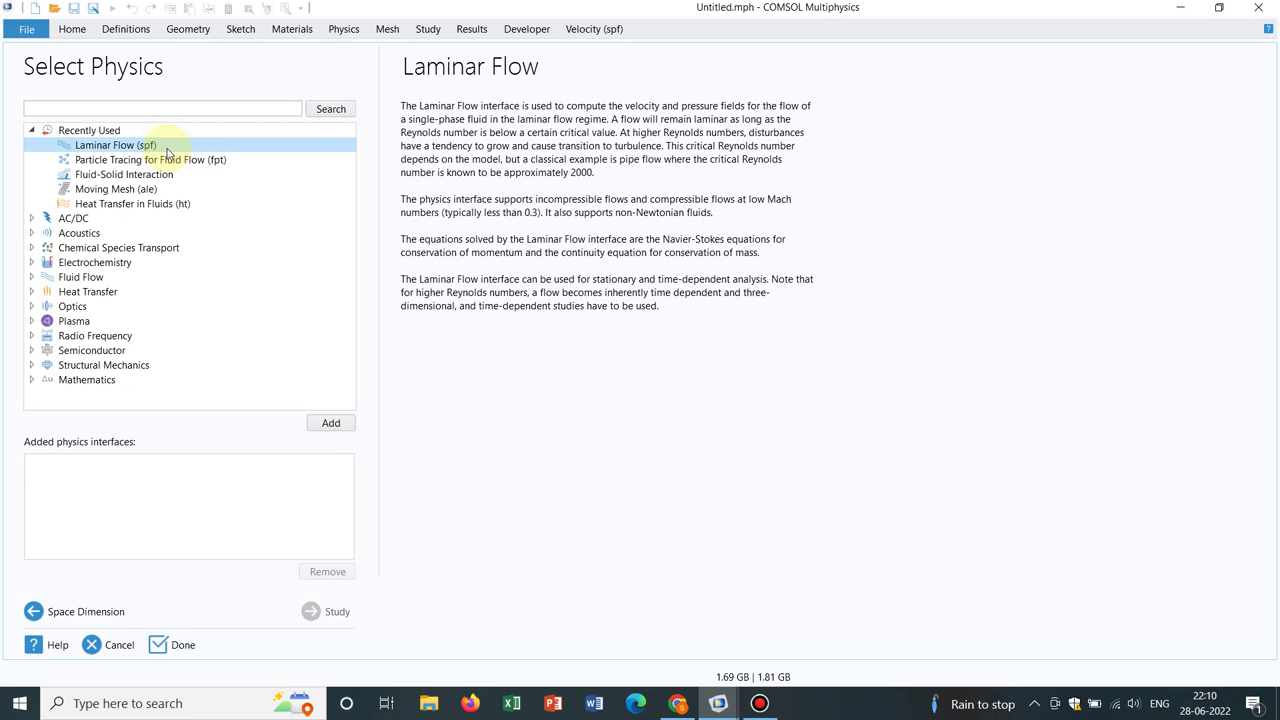
click(322, 423)
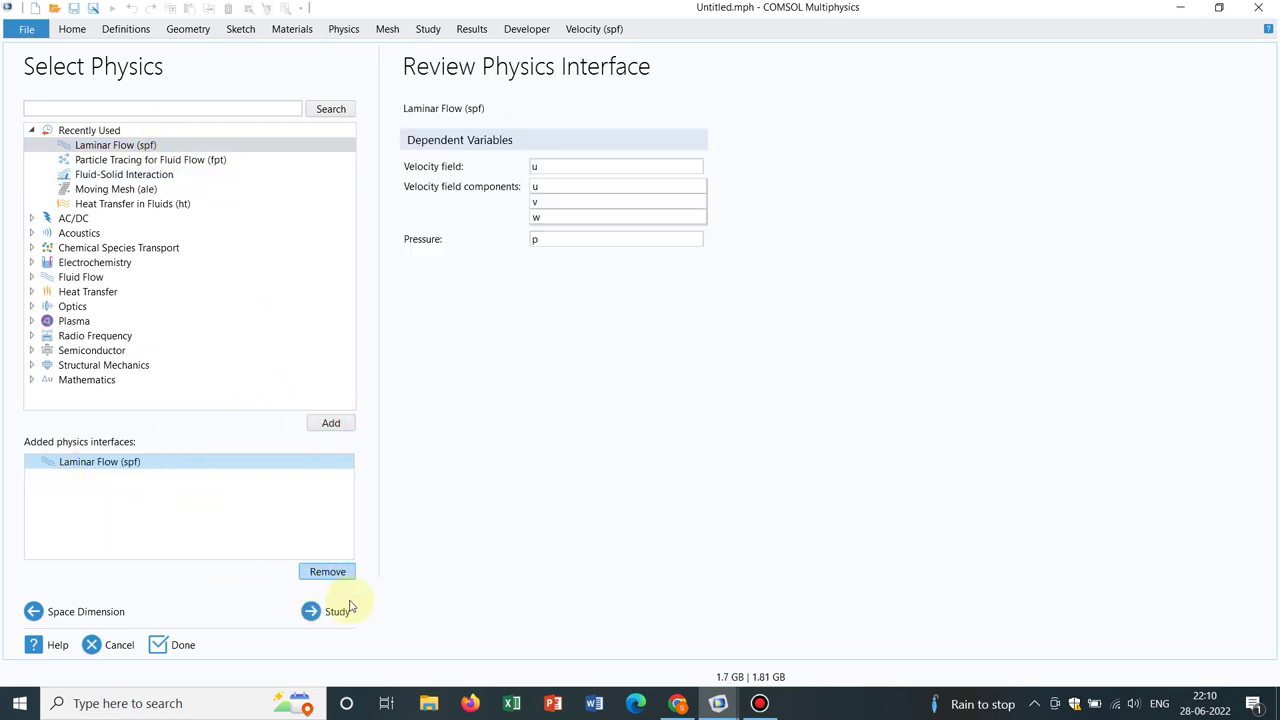
Choose a Time Dependent study and finish the model setup, discarding the changes to the previous Untitled.mph.
click(335, 614)
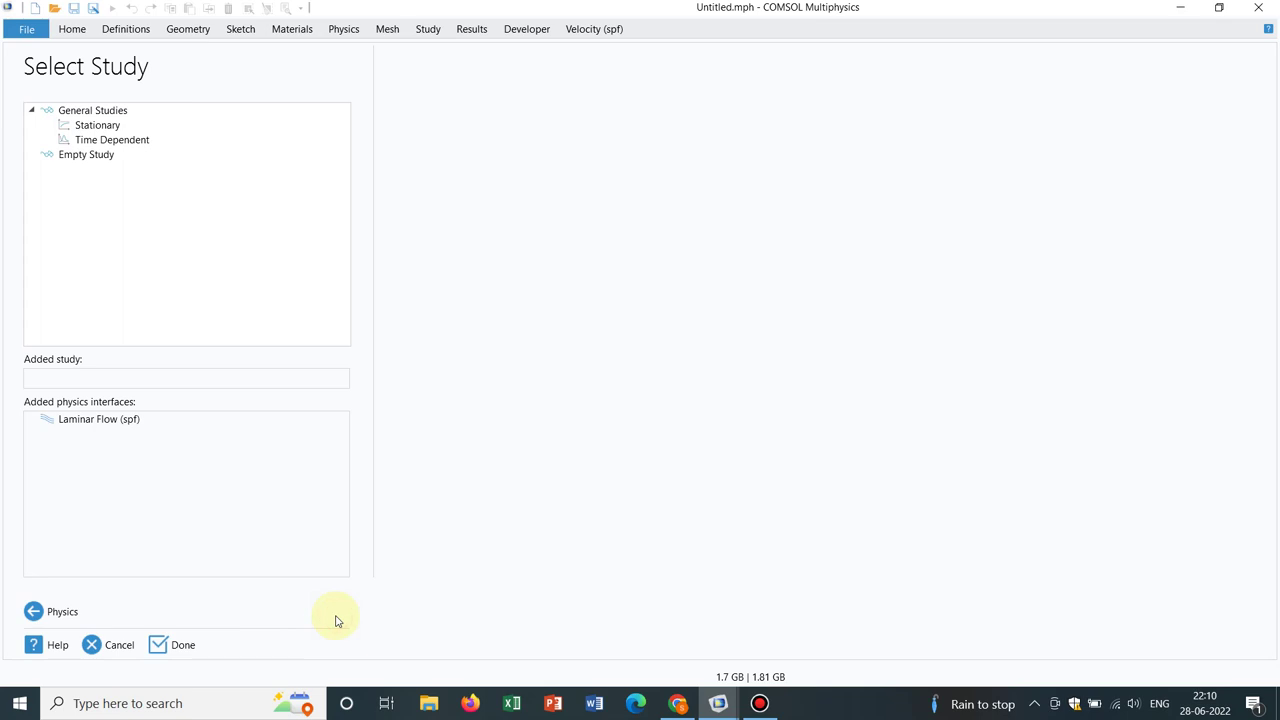
click(124, 143)
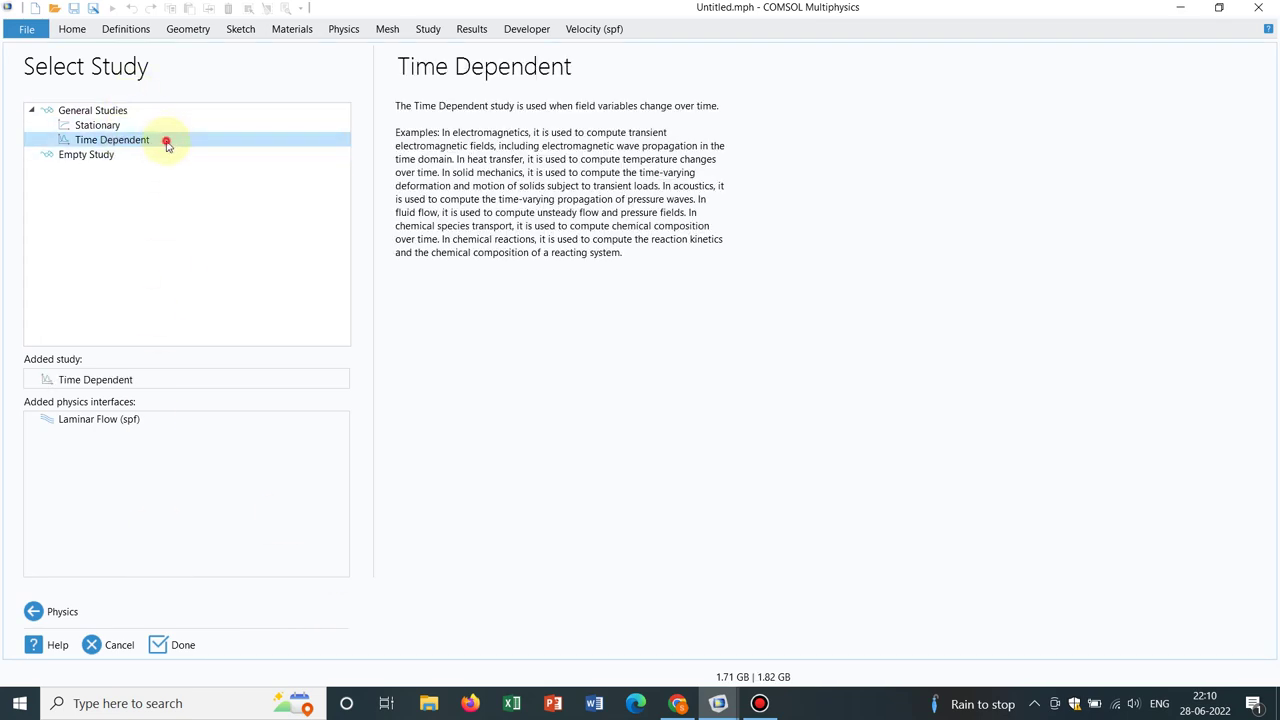
key(alt+F4)
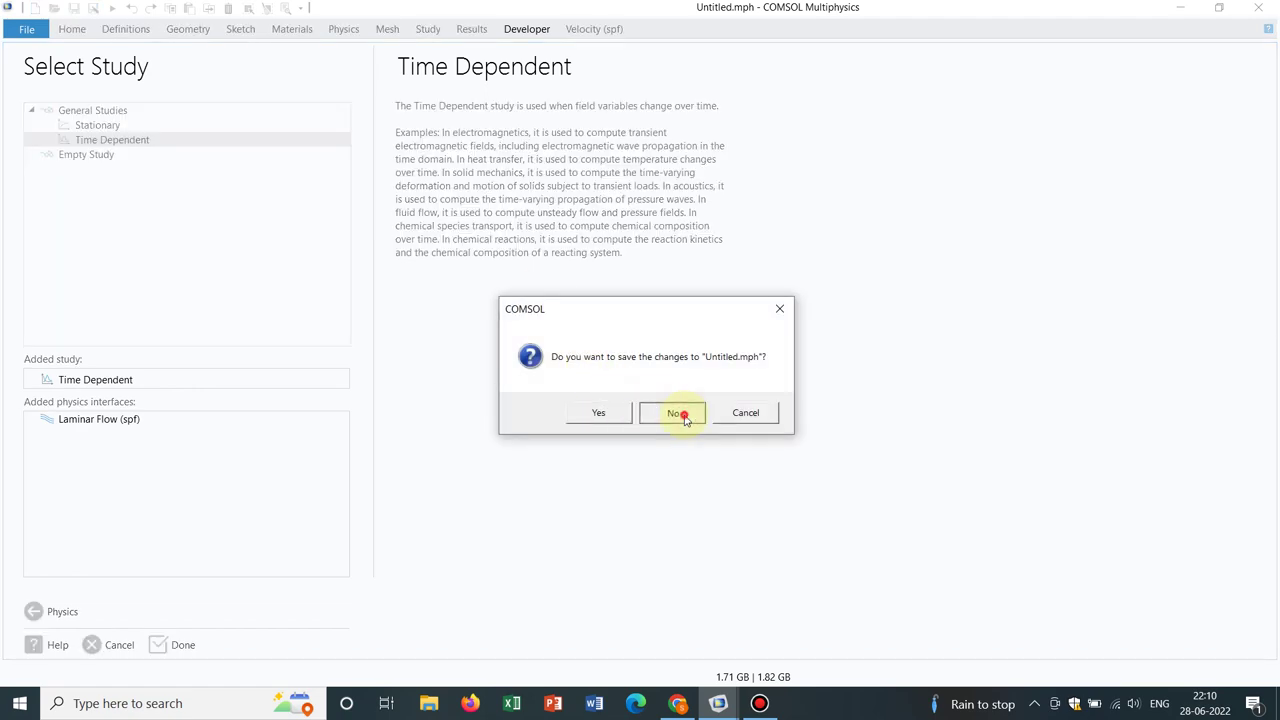
click(676, 412)
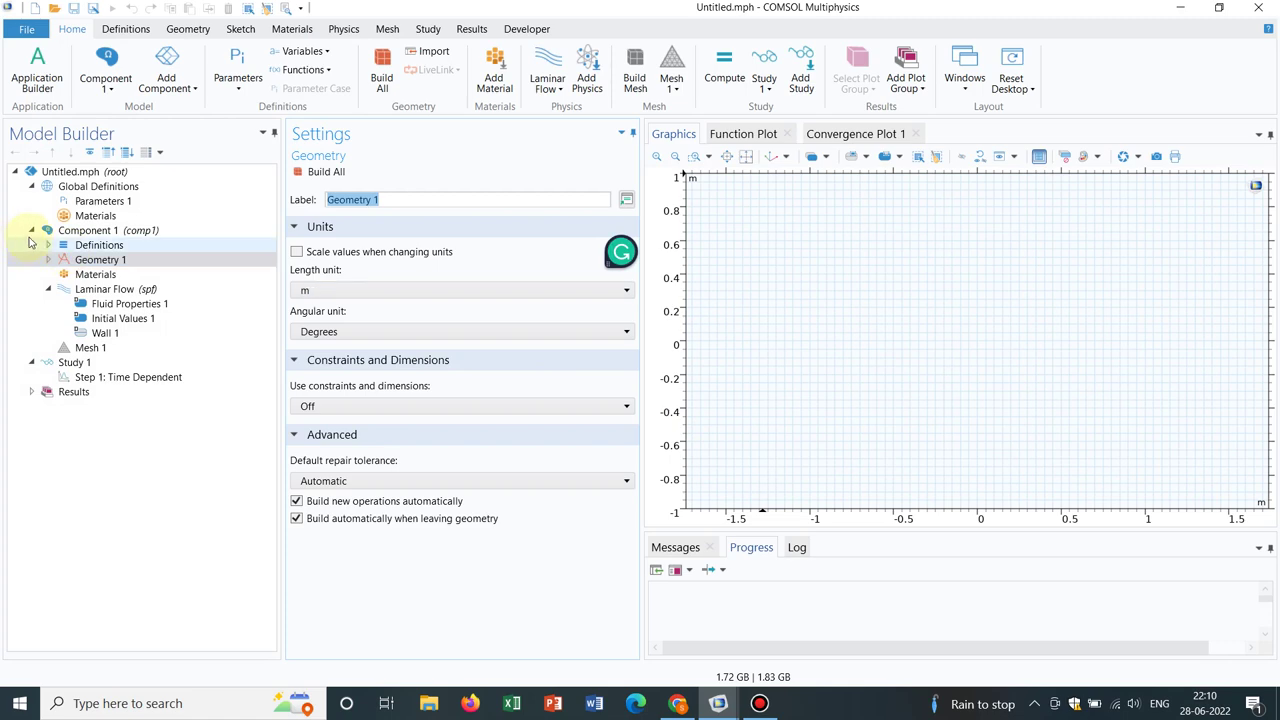
Add a Gaussian Pulse function to the definitions of Component 1 and plot it.
click(88, 246)
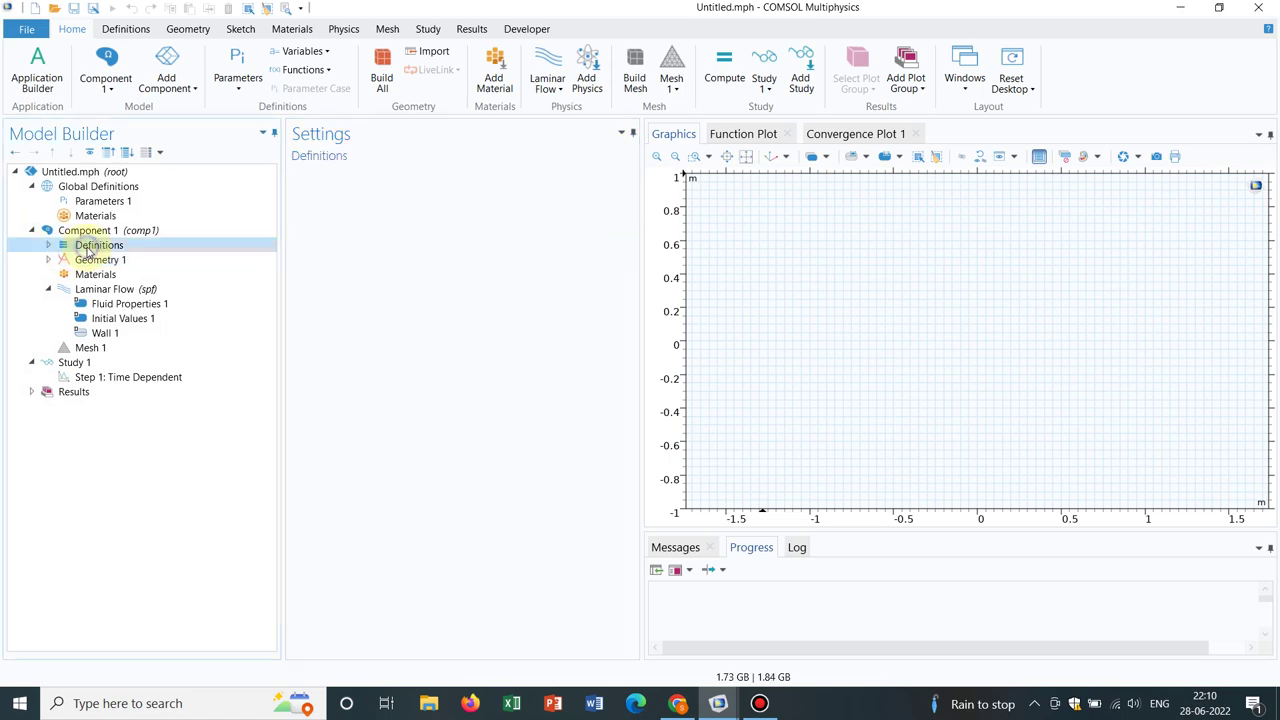
right_click(88, 250)
mouse_move(216, 283)
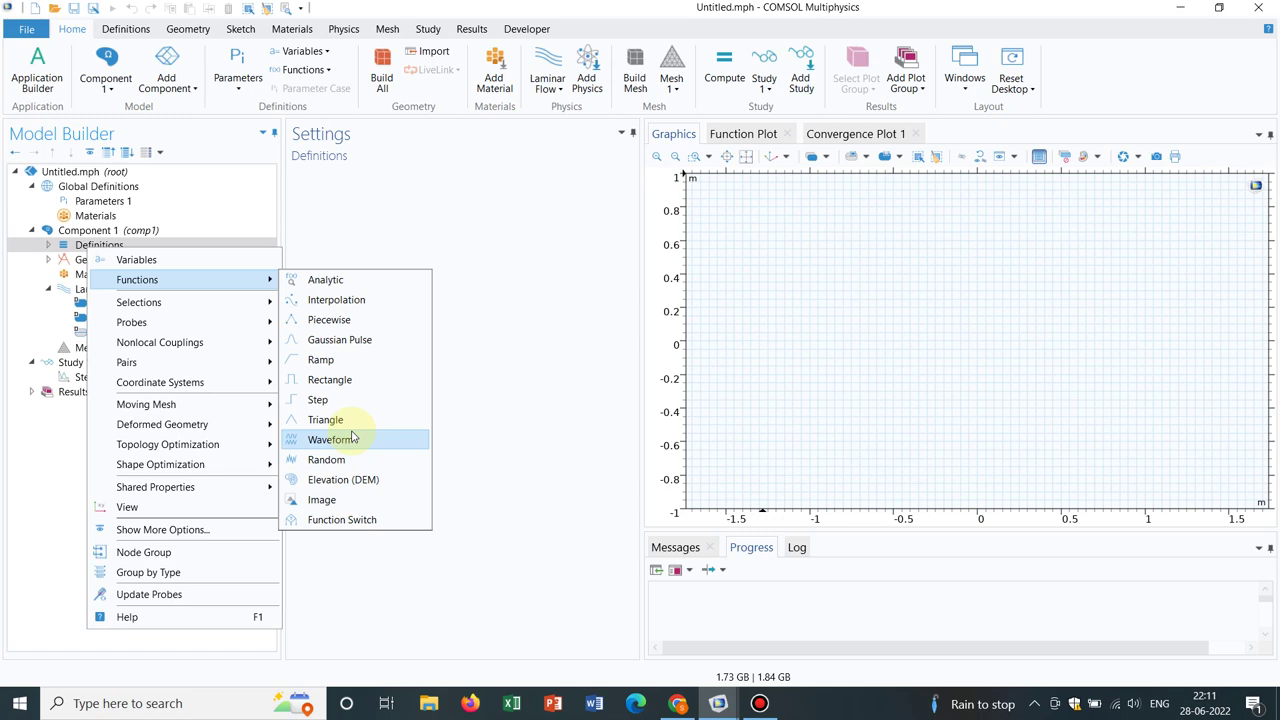
click(350, 341)
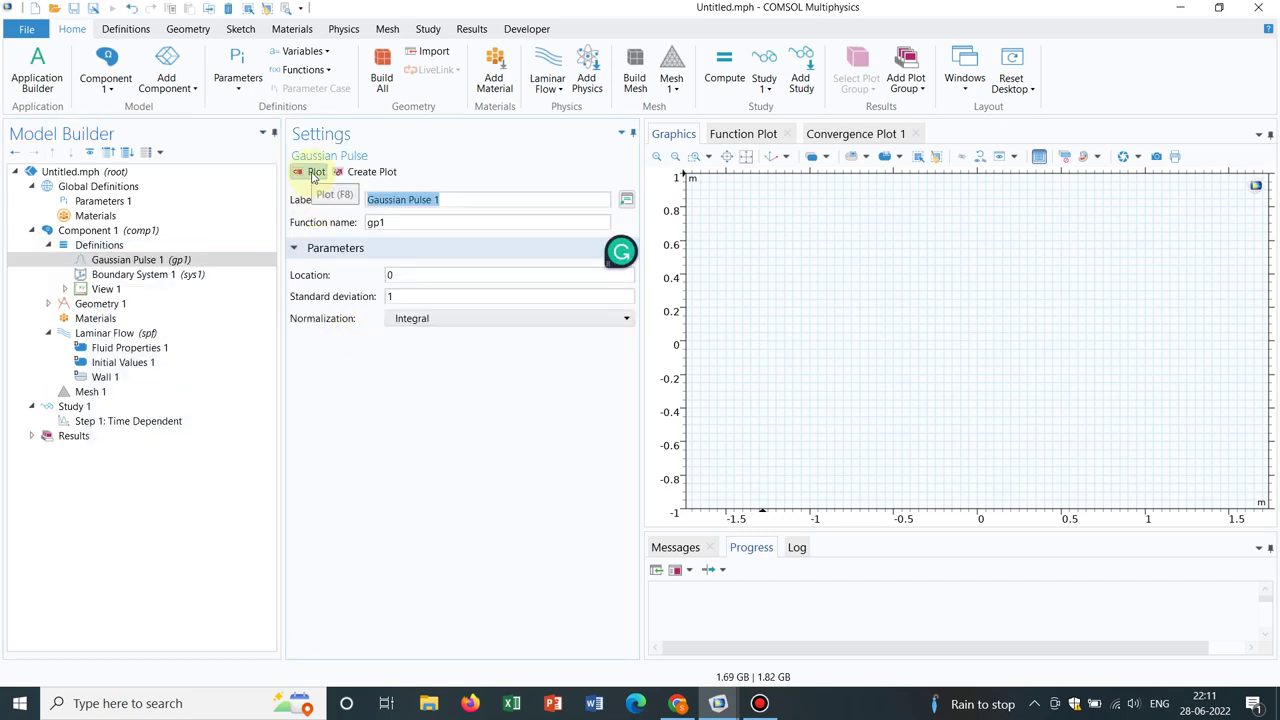
click(313, 173)
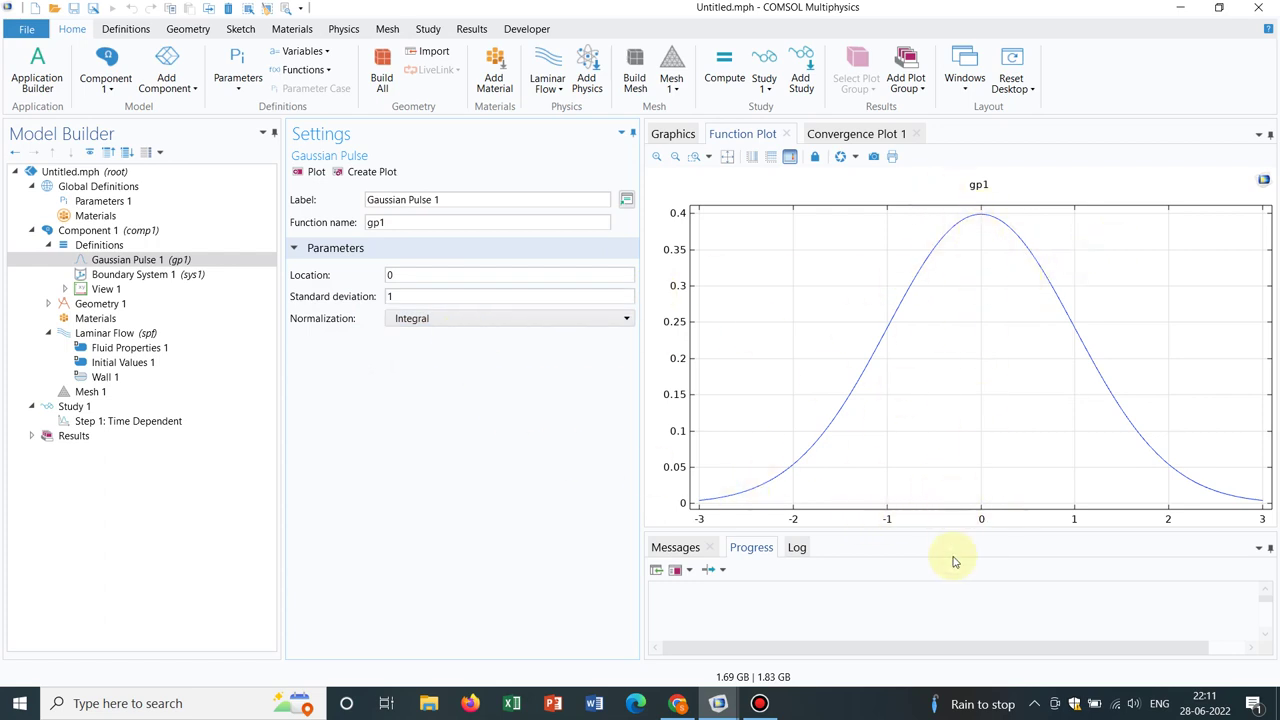
Set the Gaussian pulse's location to 1 and replot the function.
double_click(392, 274)
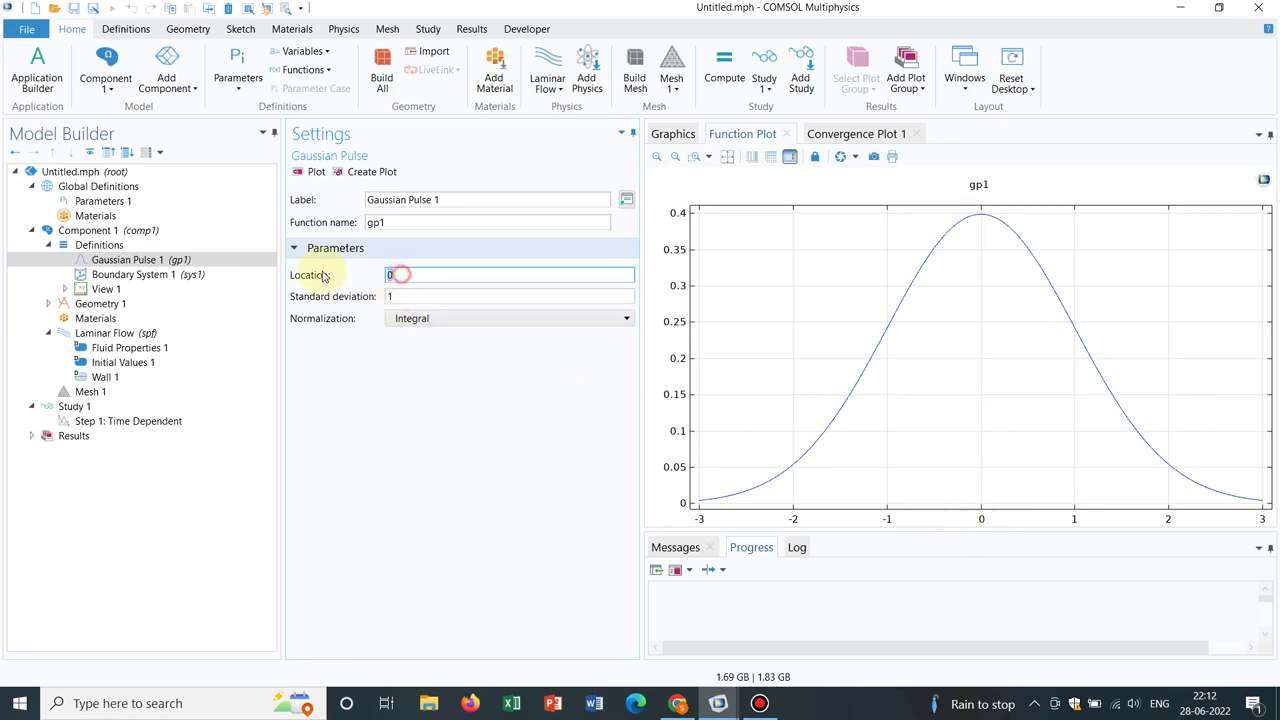
click(394, 273)
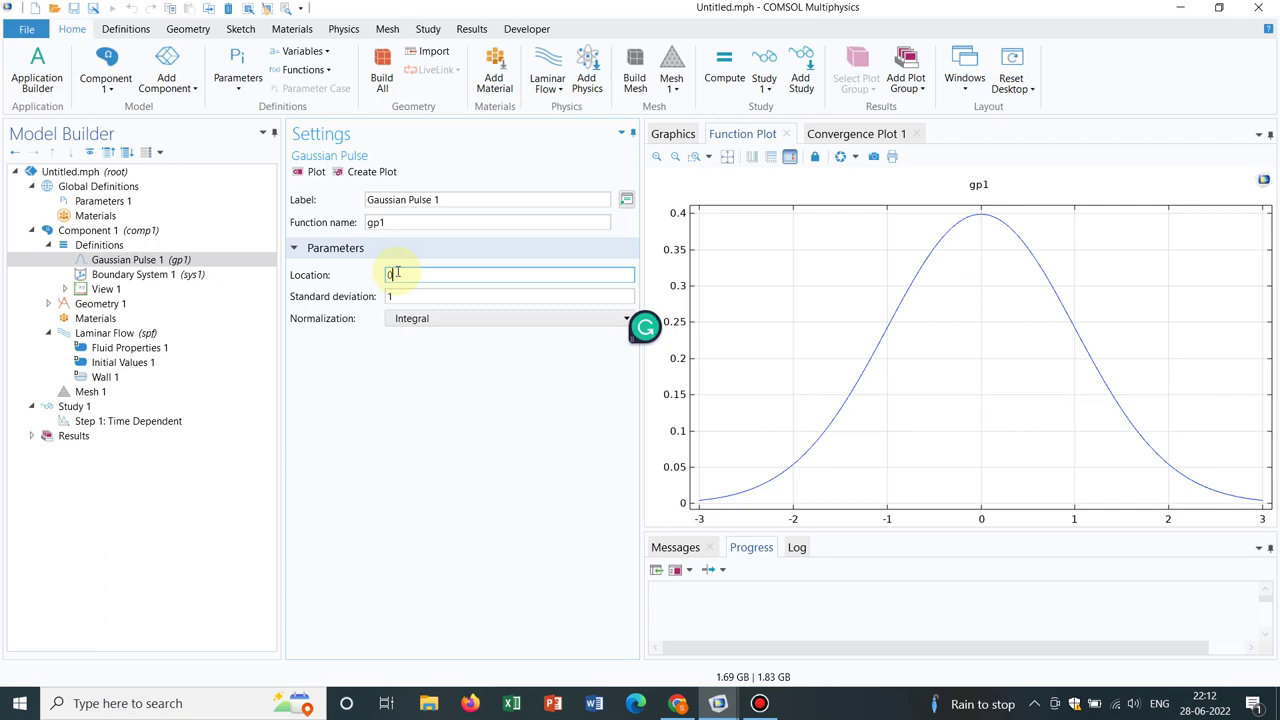
key(BackSpace)
text(1)
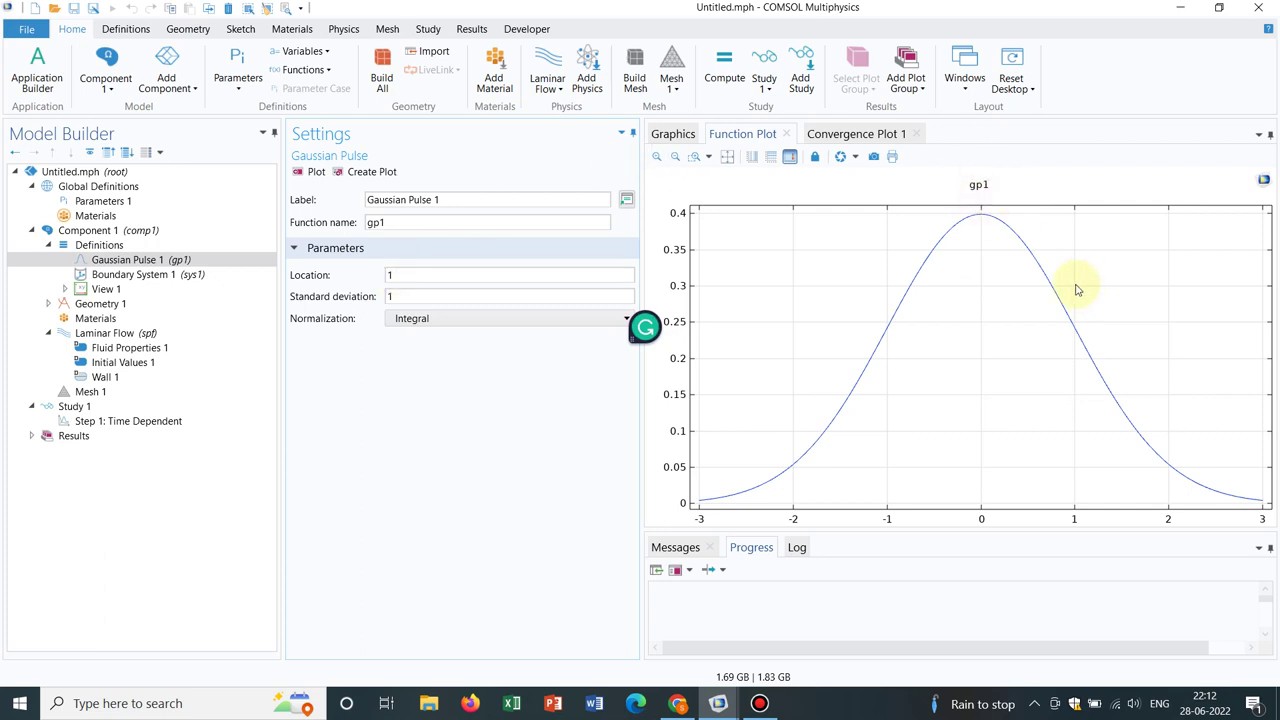
click(310, 172)
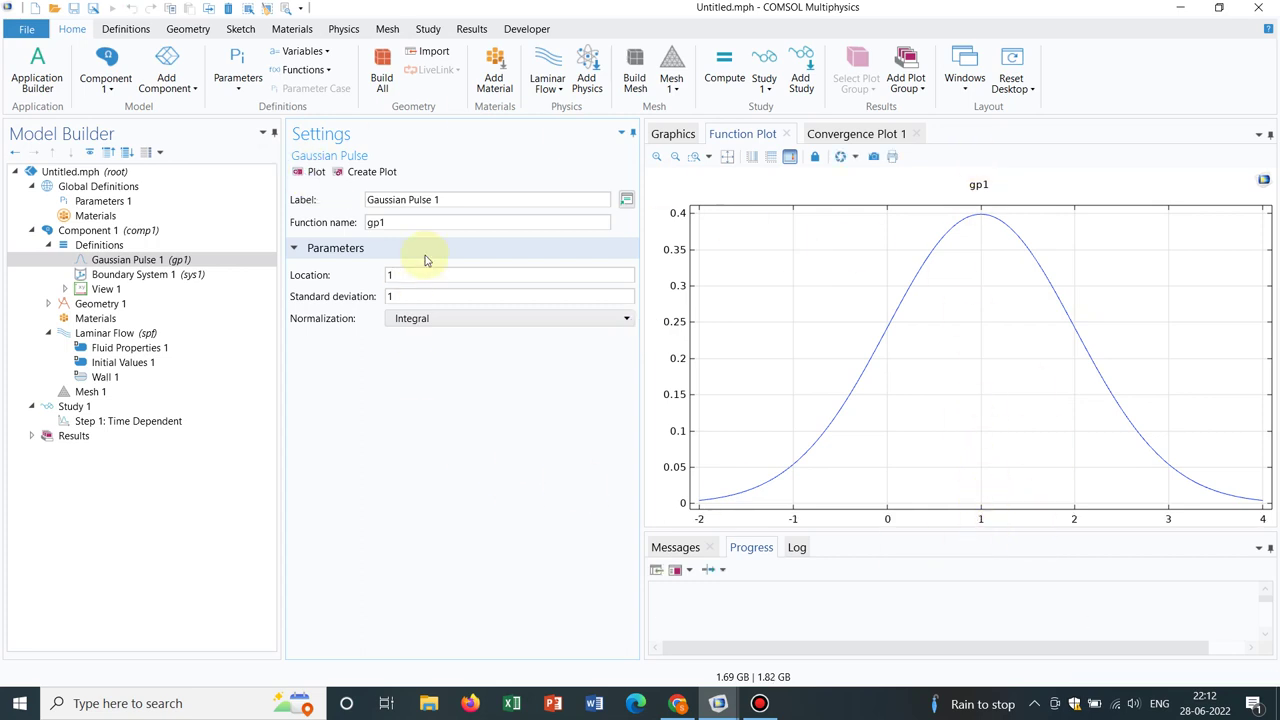
Set the Gaussian pulse's standard deviation to 0.5 and replot the function.
click(408, 296)
double_click(405, 295)
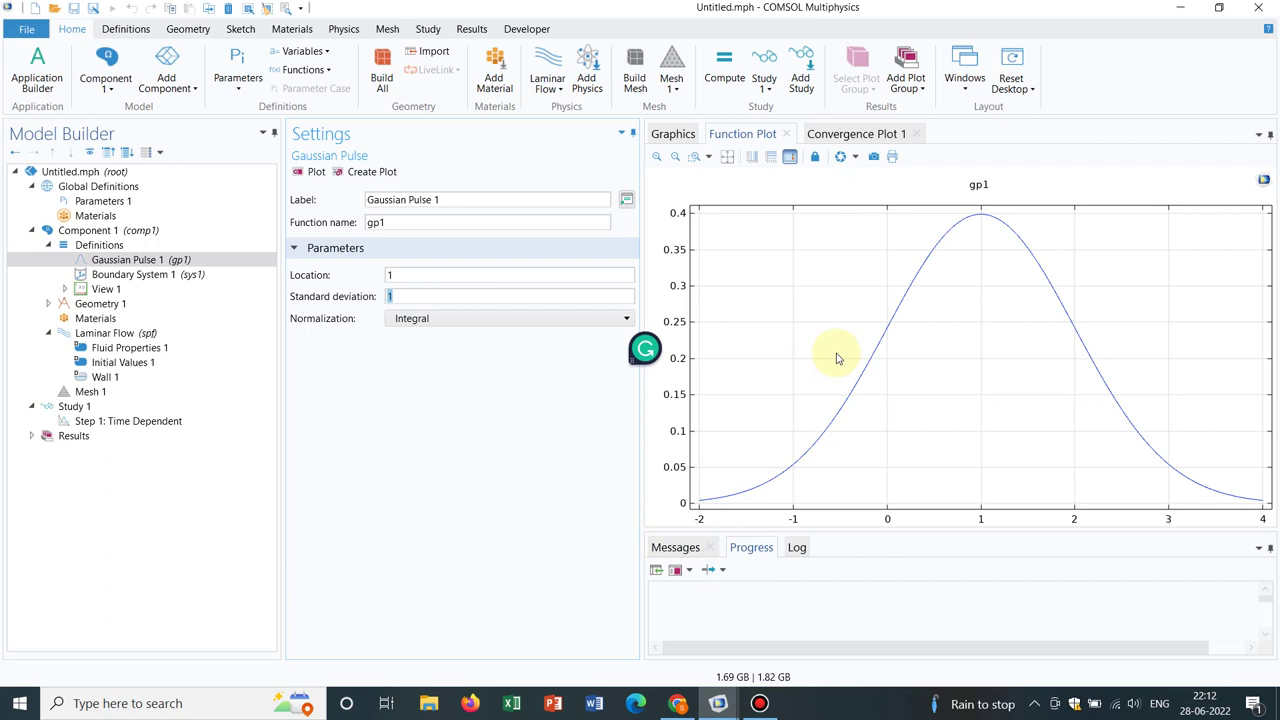
text(0)
text(.5)
click(315, 173)
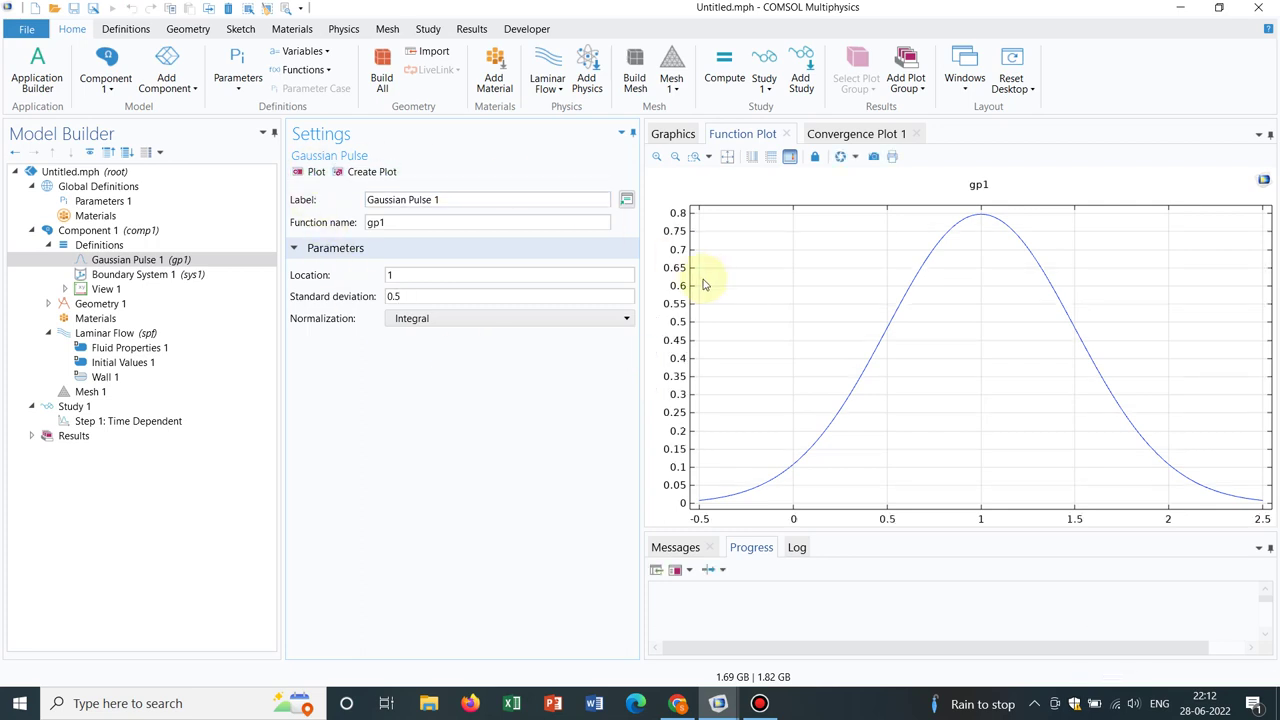
Set the Gaussian pulse's standard deviation to 3.5 and replot the function.
click(436, 296)
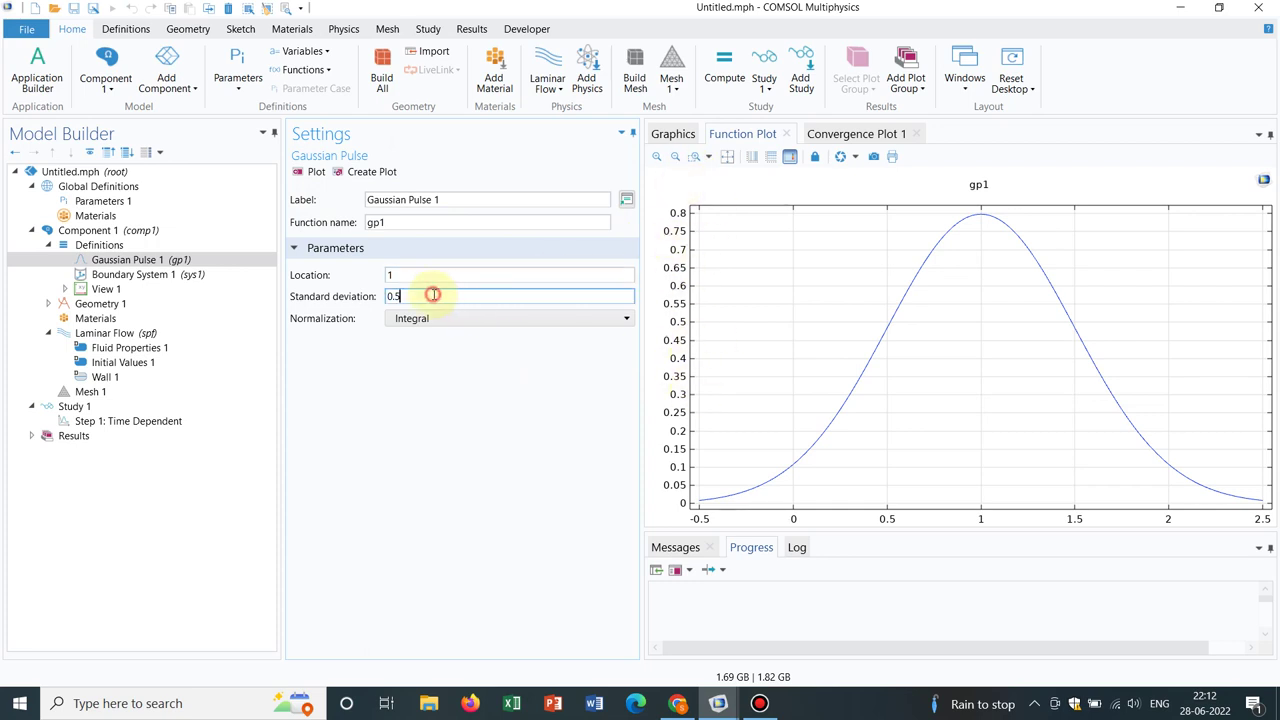
key(BackSpace)
key(BackSpace)
key(BackSpace)
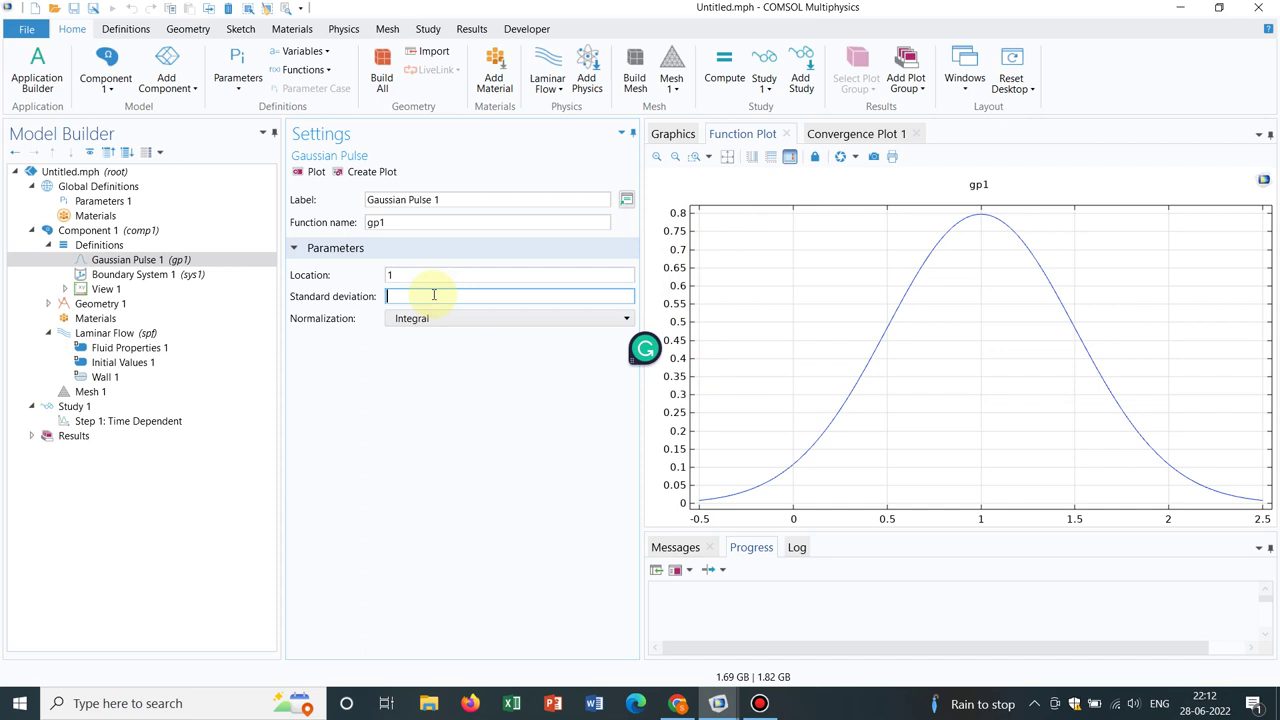
text(3.5)
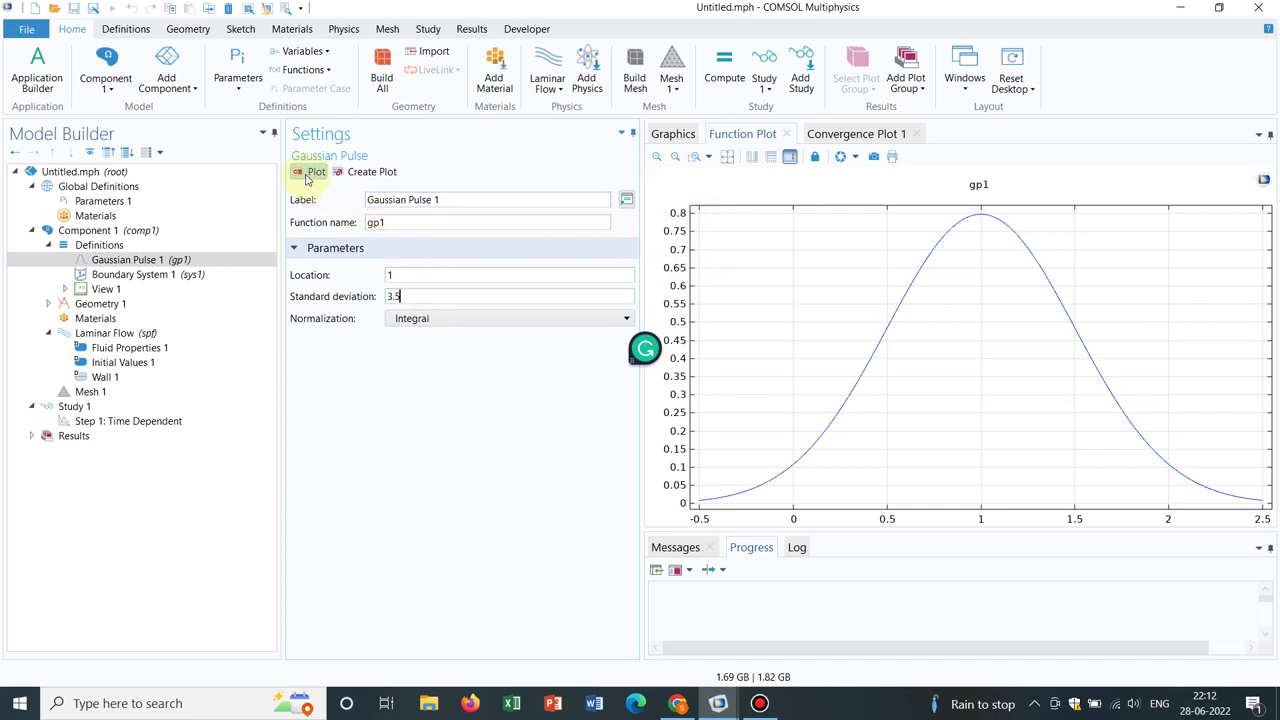
click(308, 175)
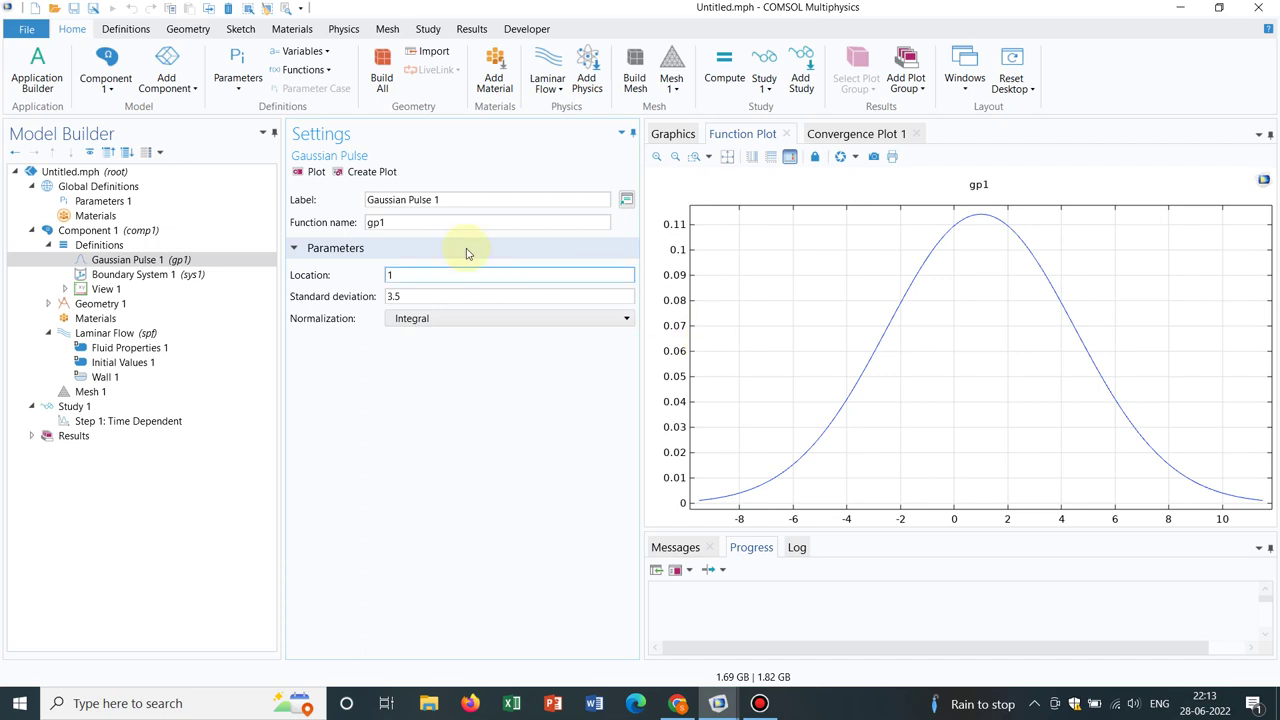
Set the Gaussian pulse's standard deviation to 5 and replot the function.
click(427, 300)
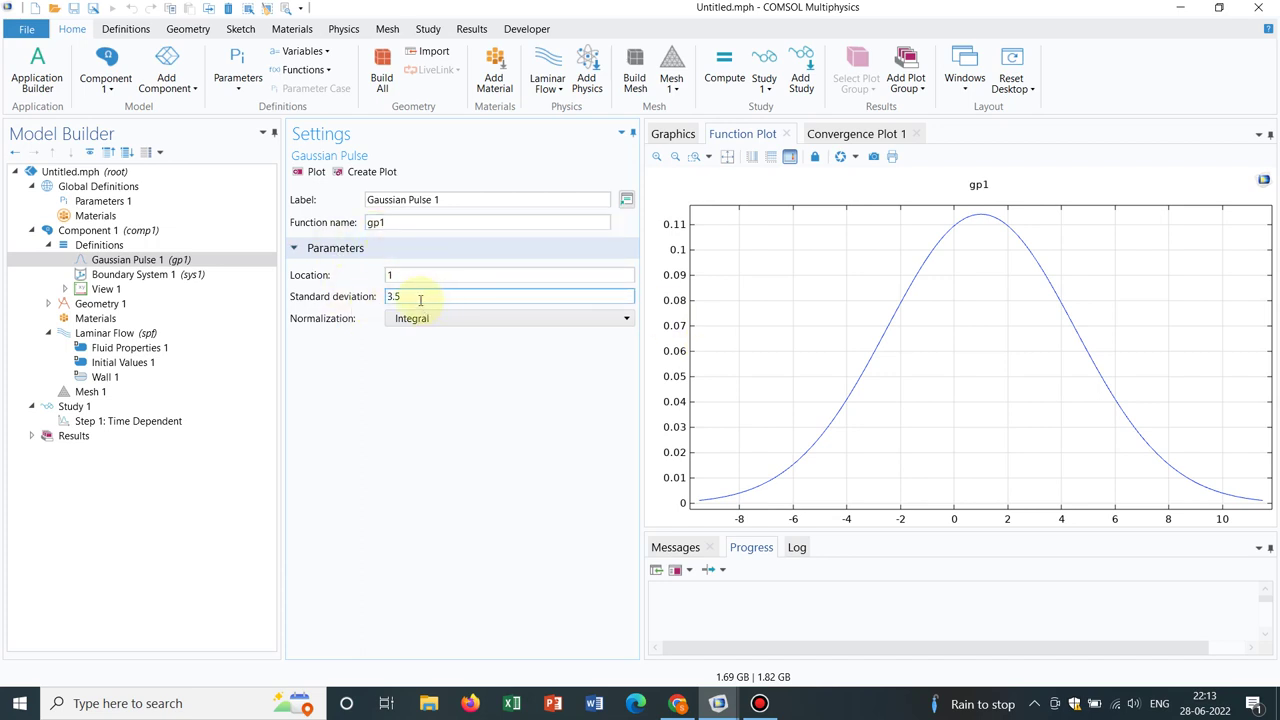
drag(420, 297, 343, 296)
text(5)
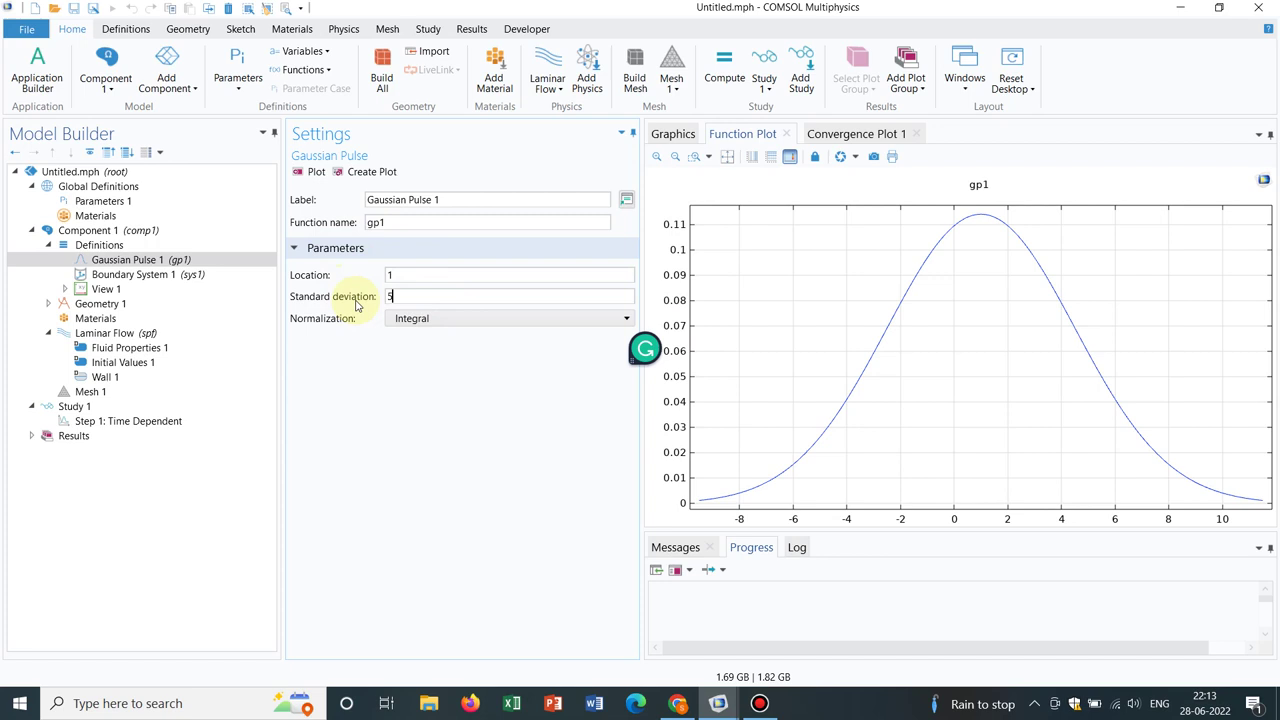
click(311, 175)
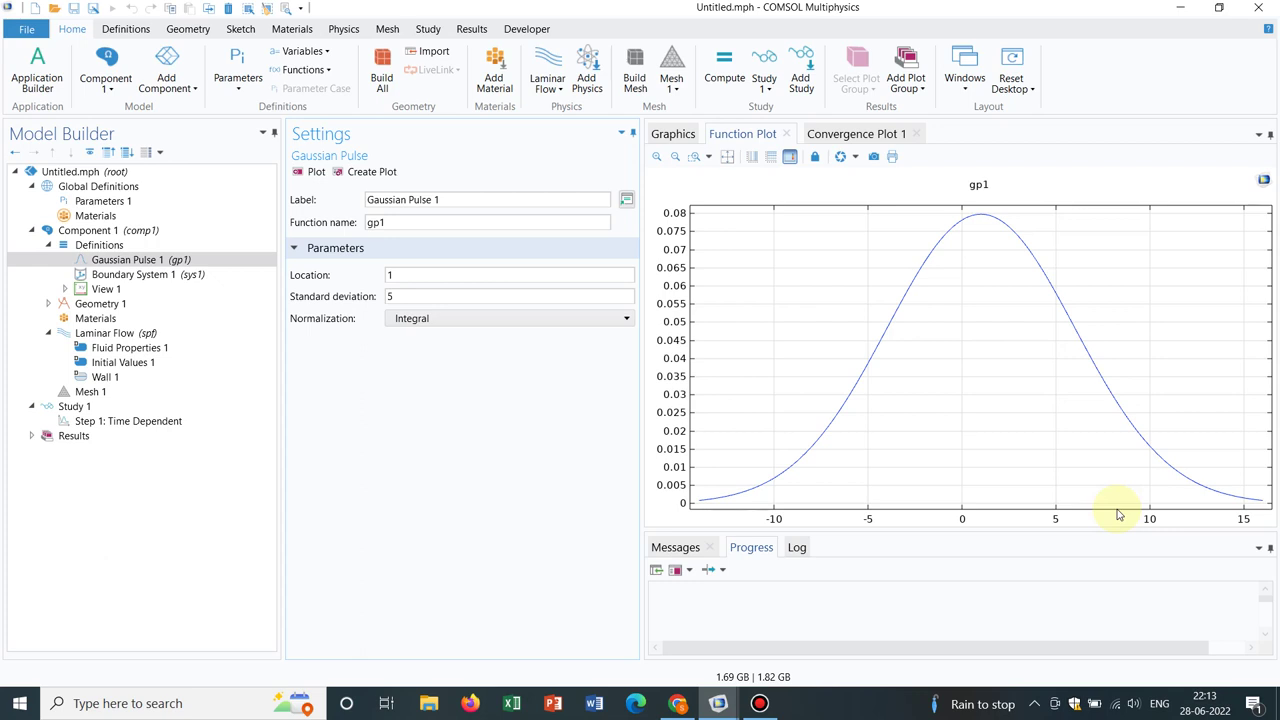
Set the Gaussian pulse's standard deviation to 10 and replot the function.
click(400, 296)
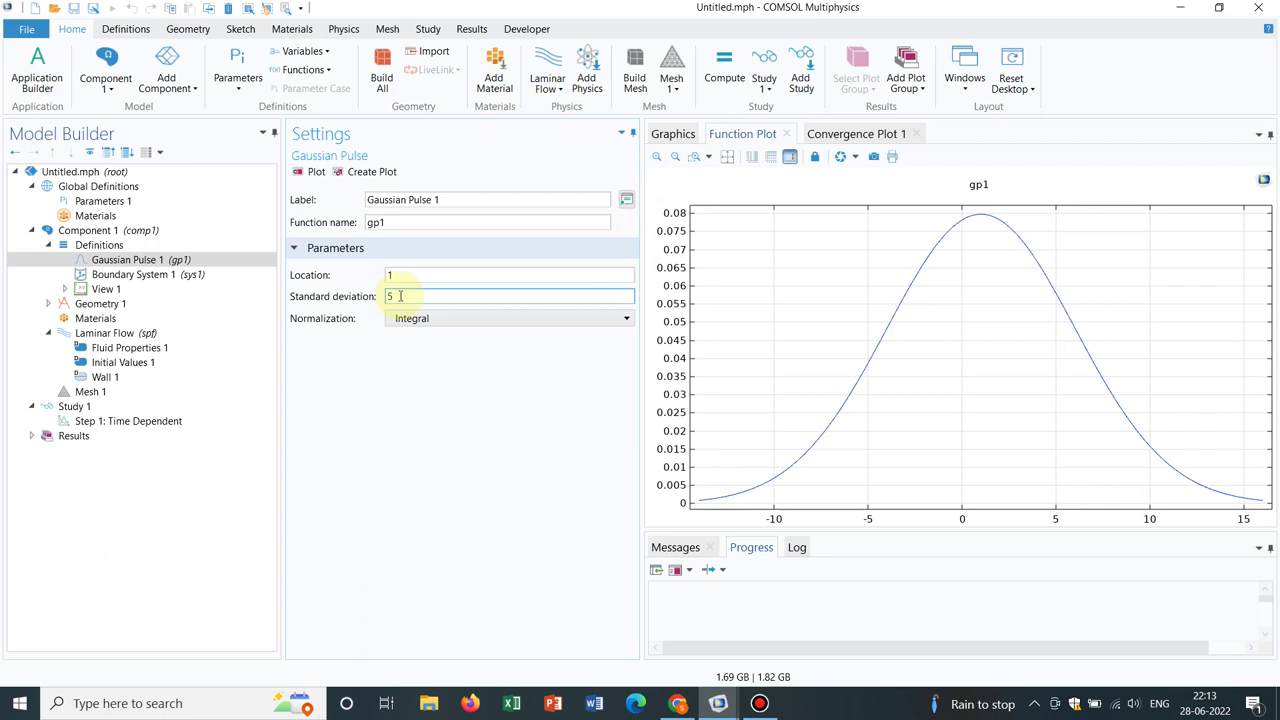
double_click(400, 296)
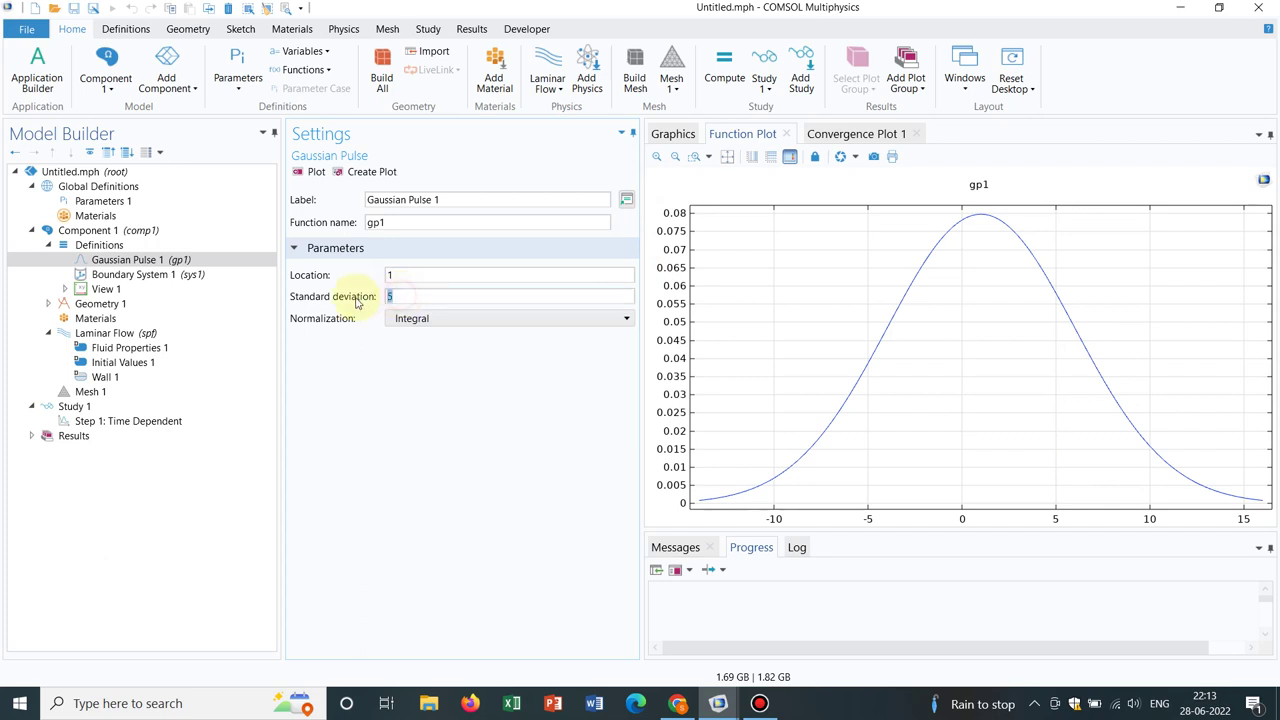
text(10)
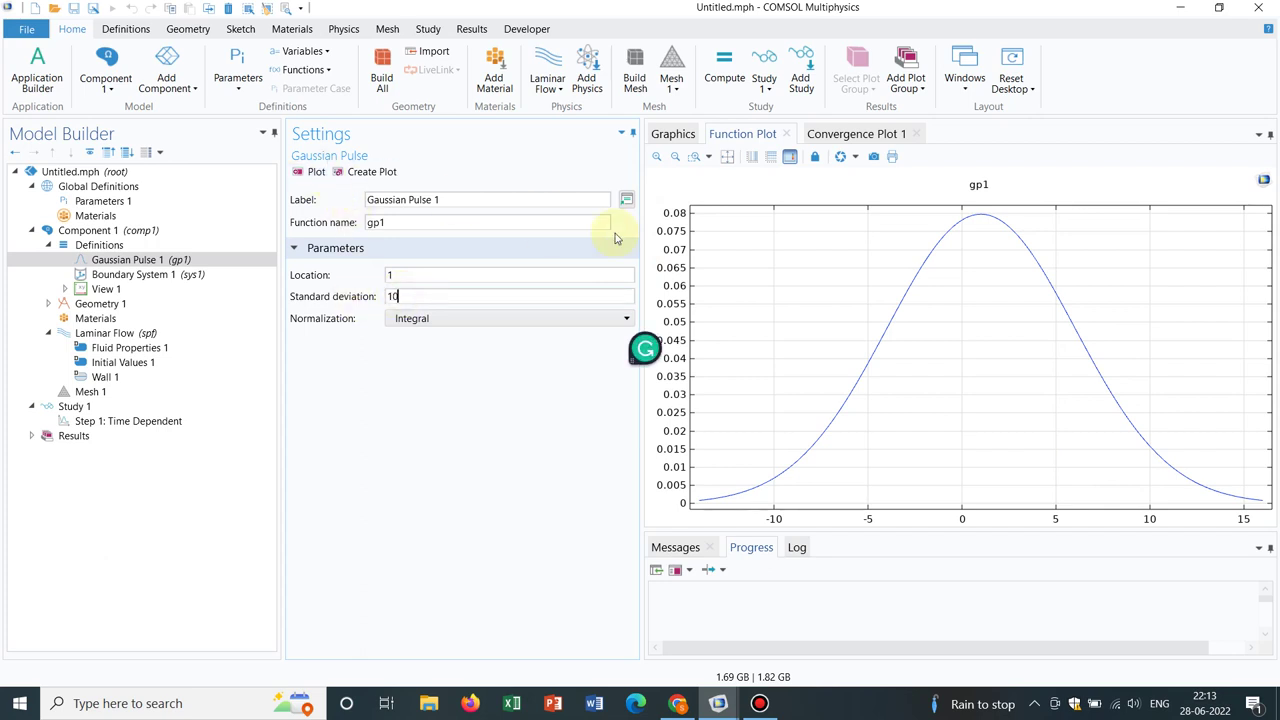
click(557, 217)
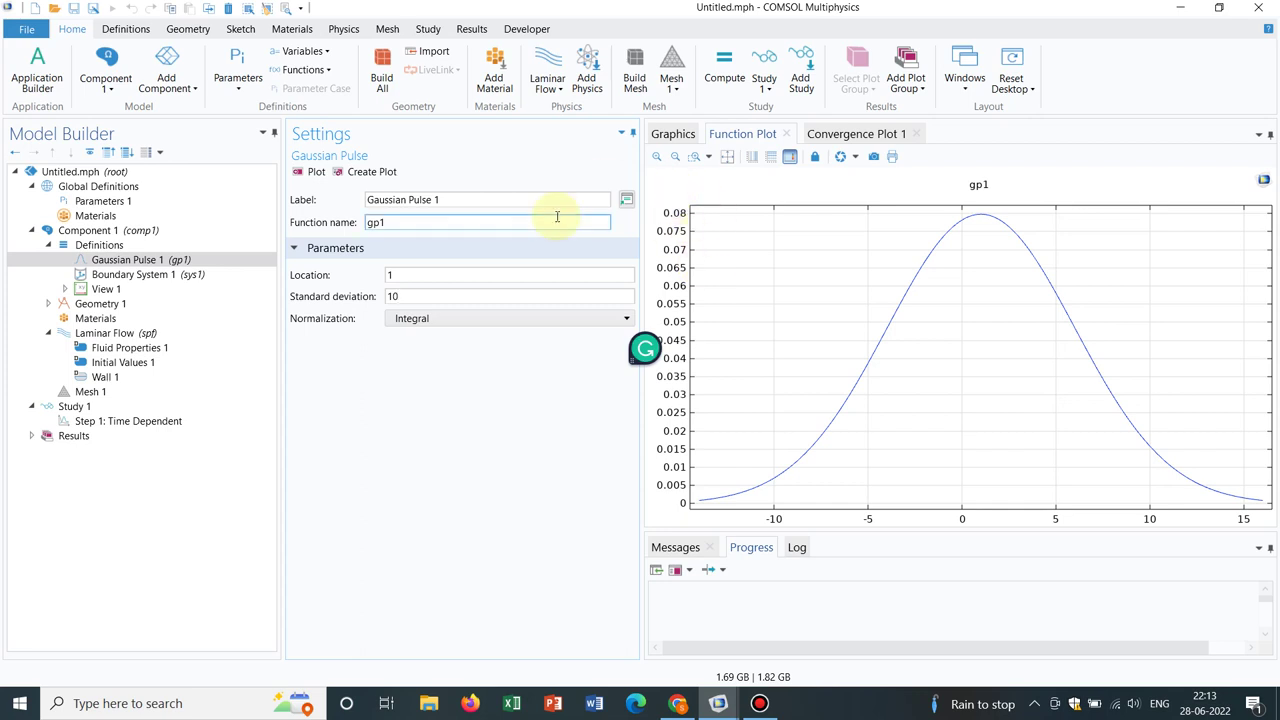
click(311, 172)
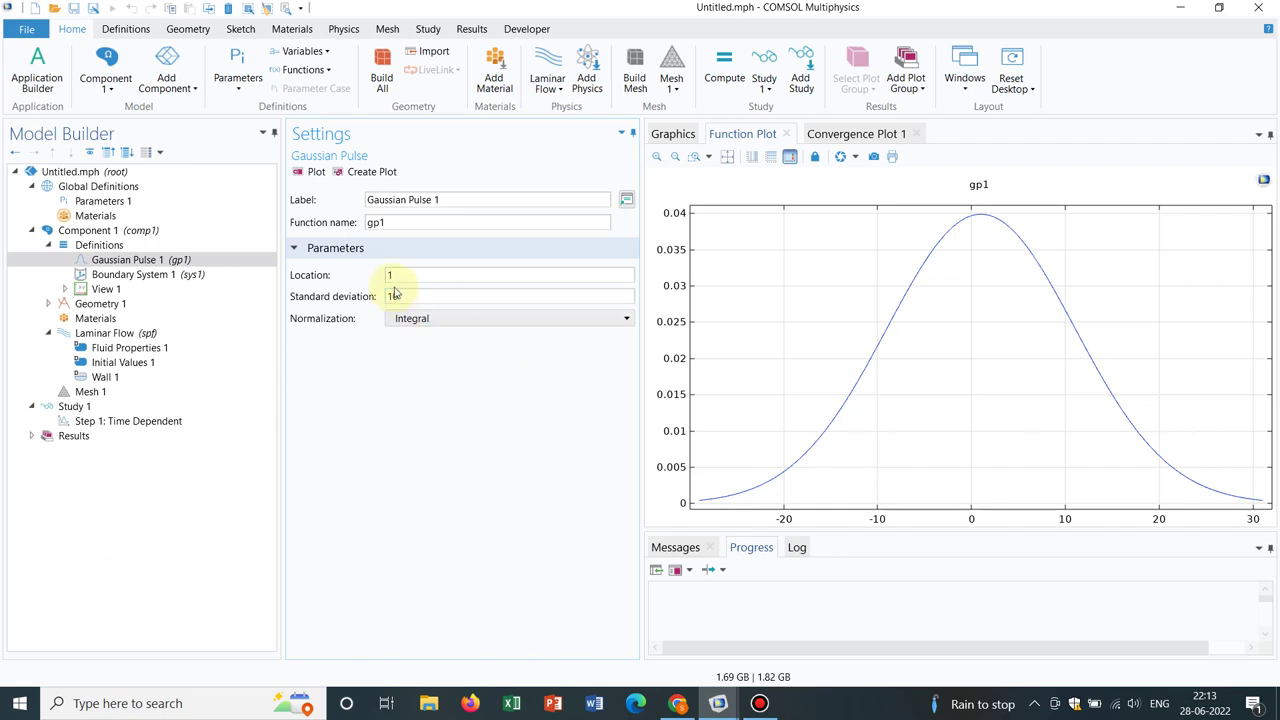
Set the Gaussian pulse's standard deviation to 0.1 and replot the function.
drag(407, 298, 350, 305)
text(0.1)
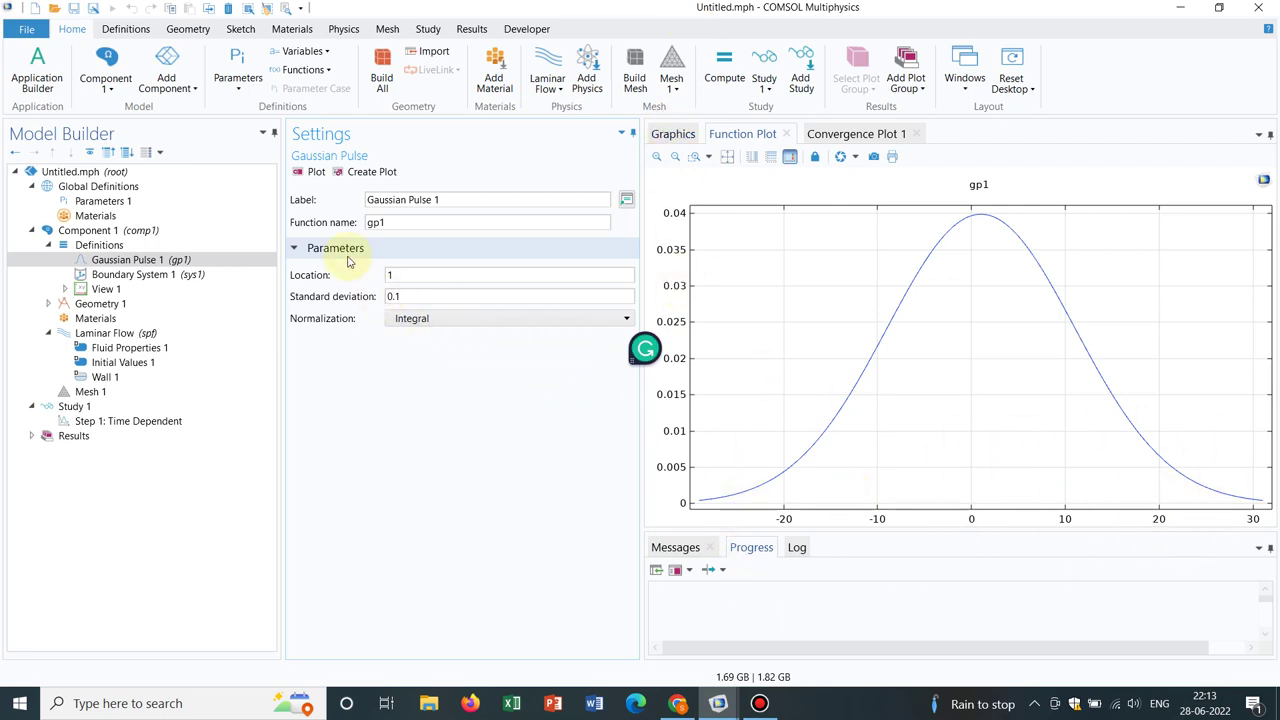
click(313, 174)
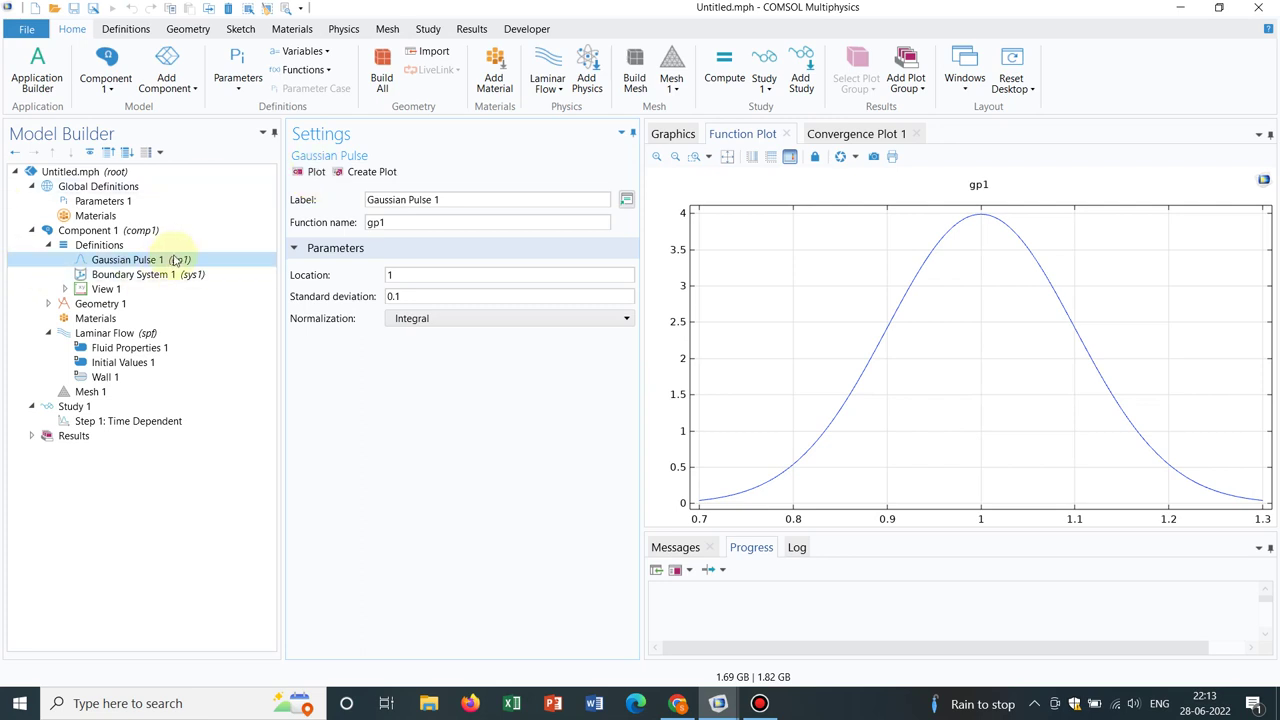
Add a Waveform function to the component's definitions and plot it.
click(142, 247)
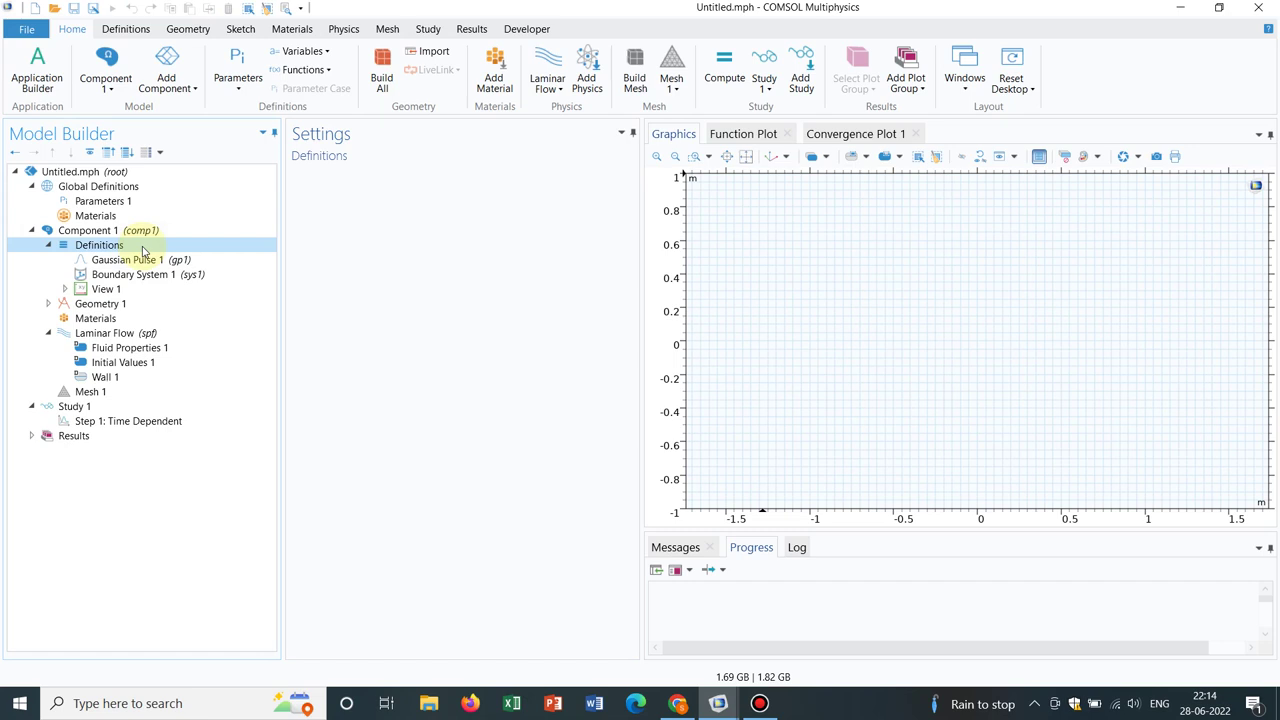
right_click(142, 251)
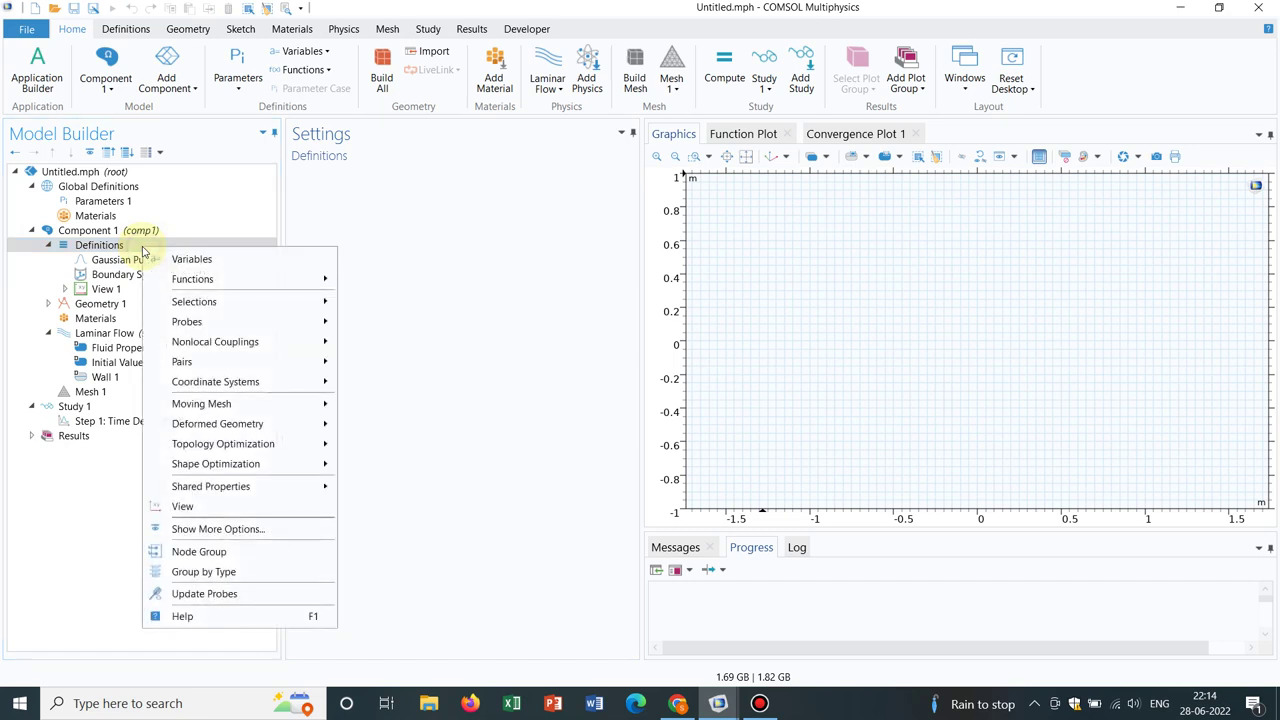
mouse_move(281, 299)
mouse_move(294, 278)
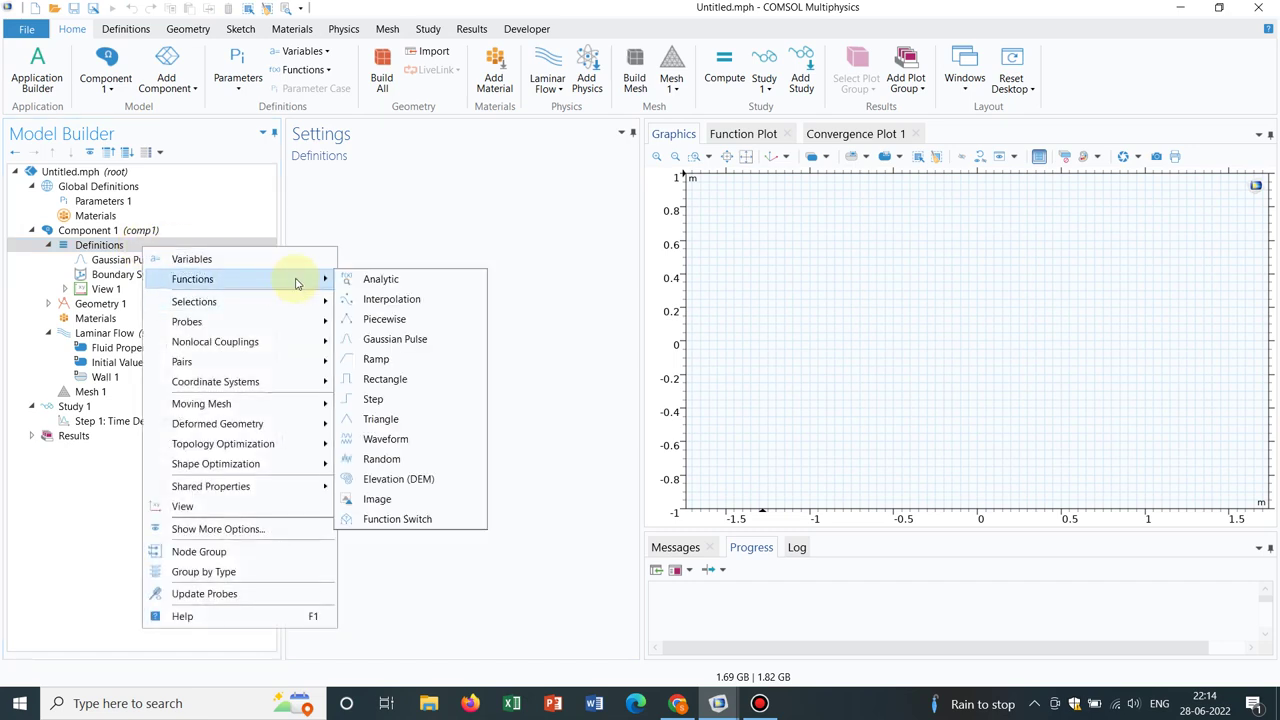
click(414, 438)
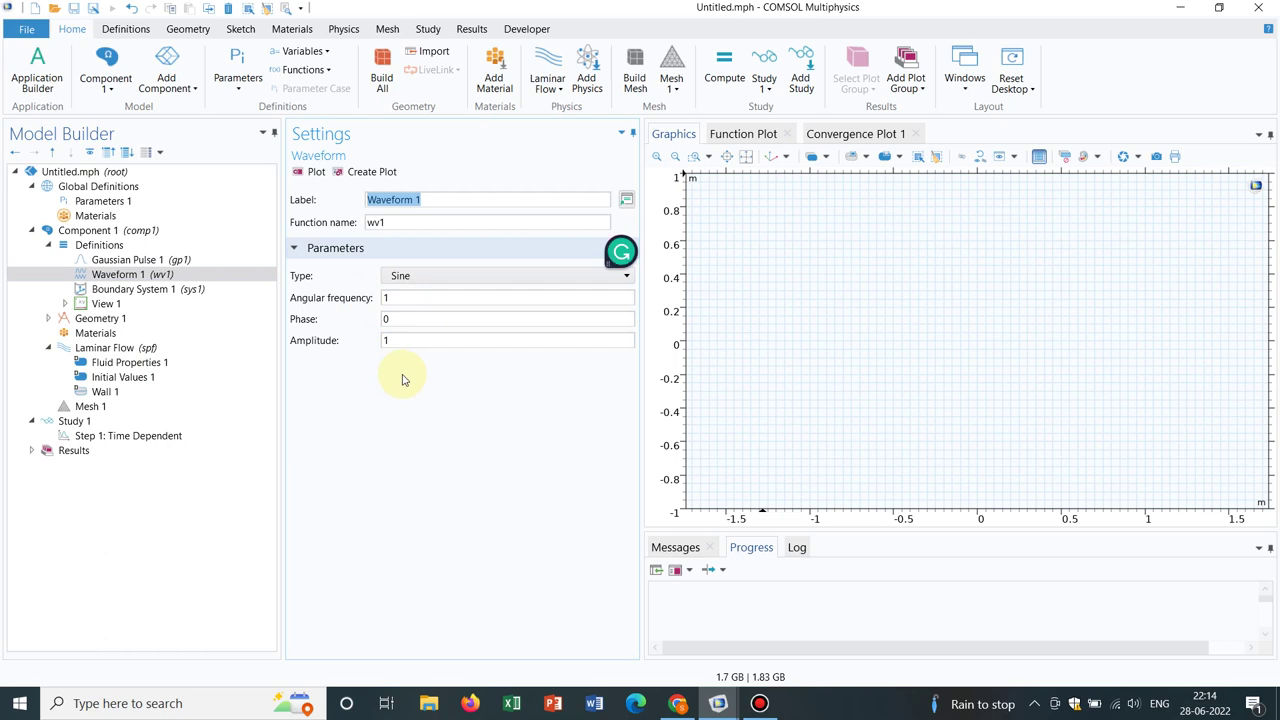
click(307, 172)
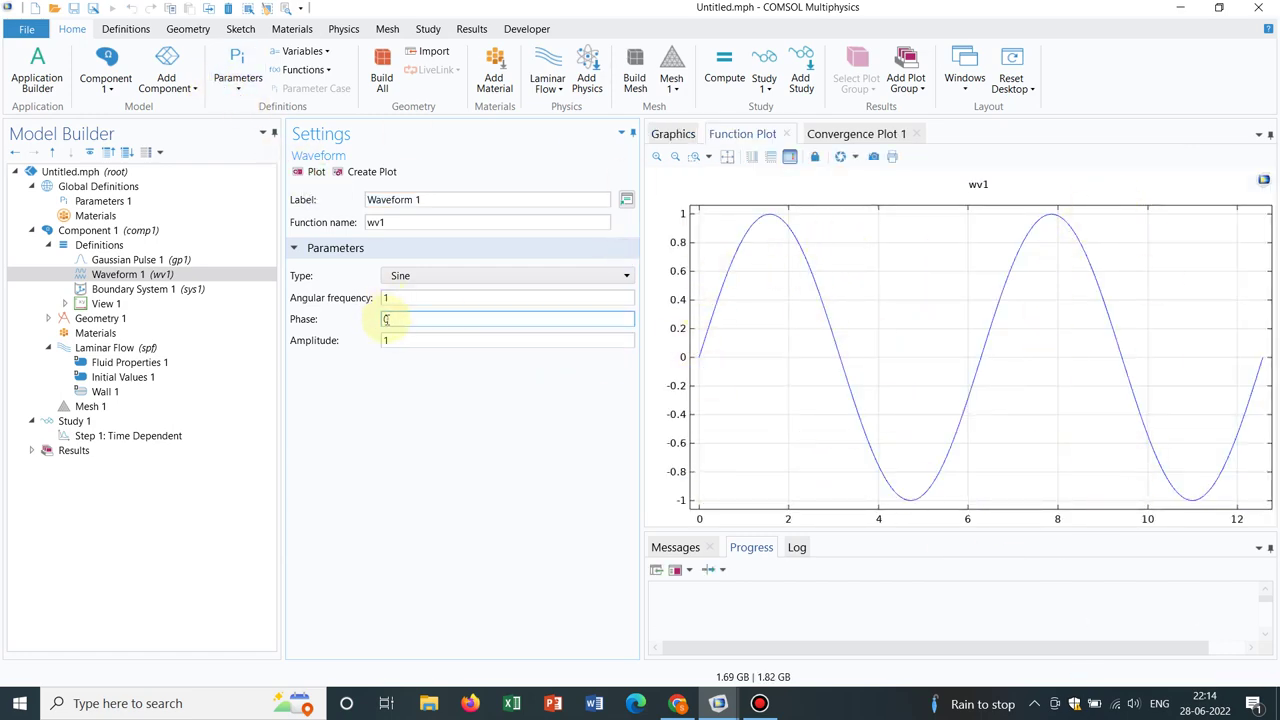
Set the sine waveform's amplitude to 0.5 and its phase to 0.5, replotting the function after each change.
click(384, 299)
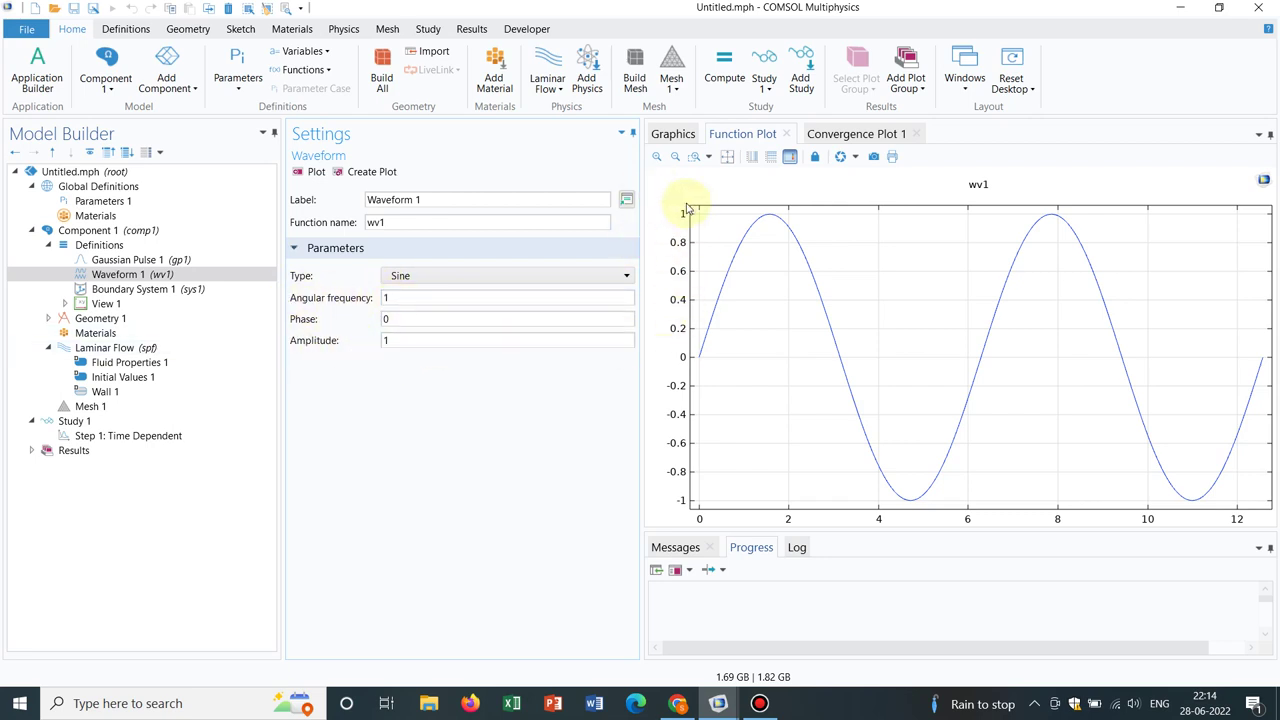
click(407, 344)
key(BackSpace)
text(0.5)
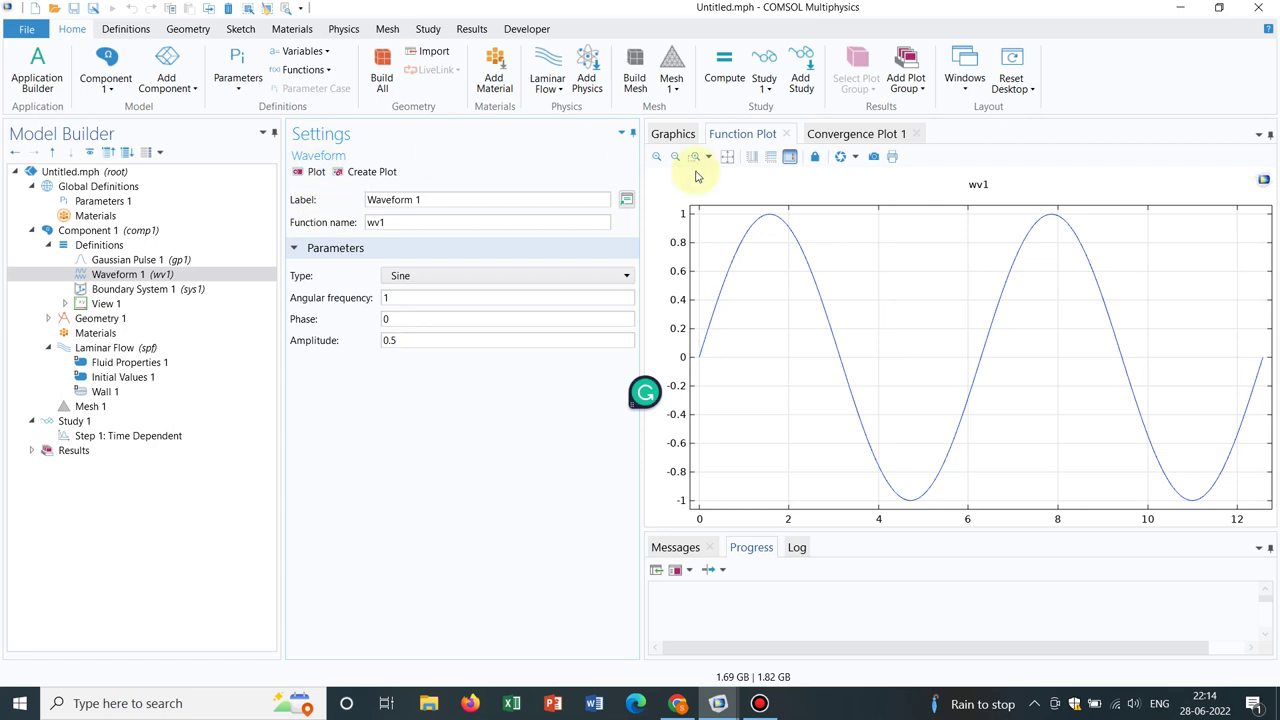
click(310, 171)
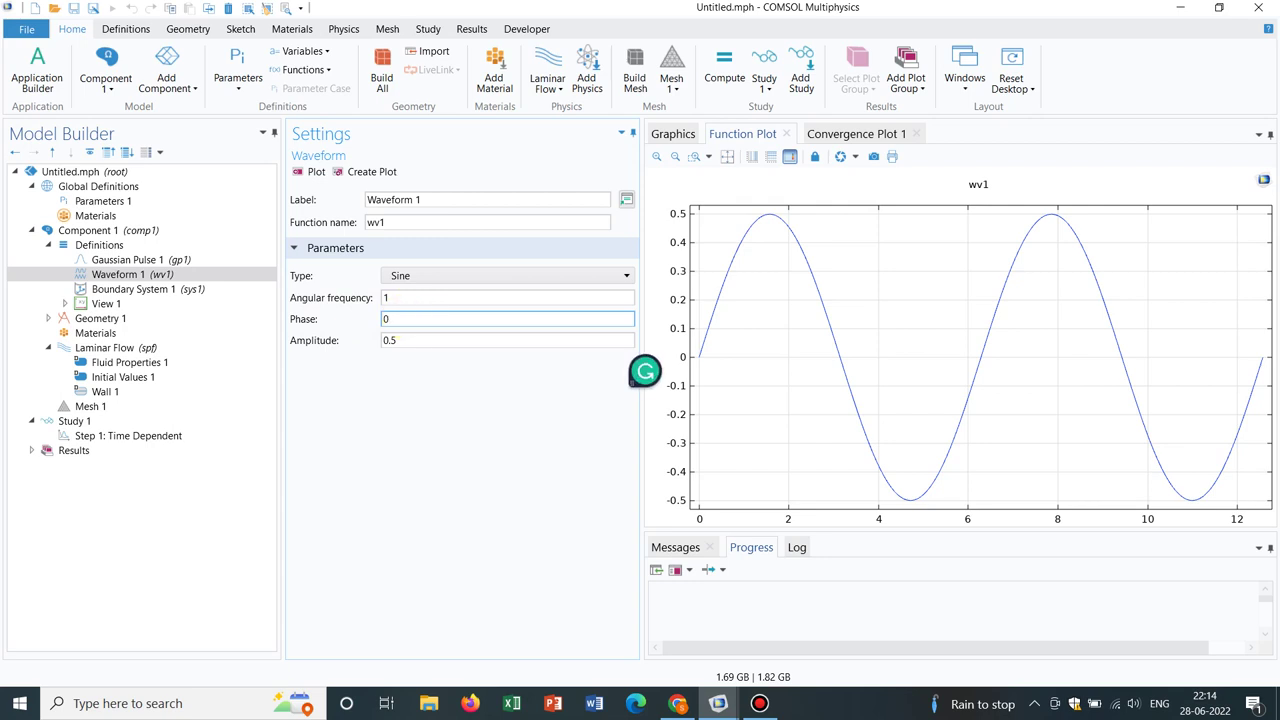
text(.5)
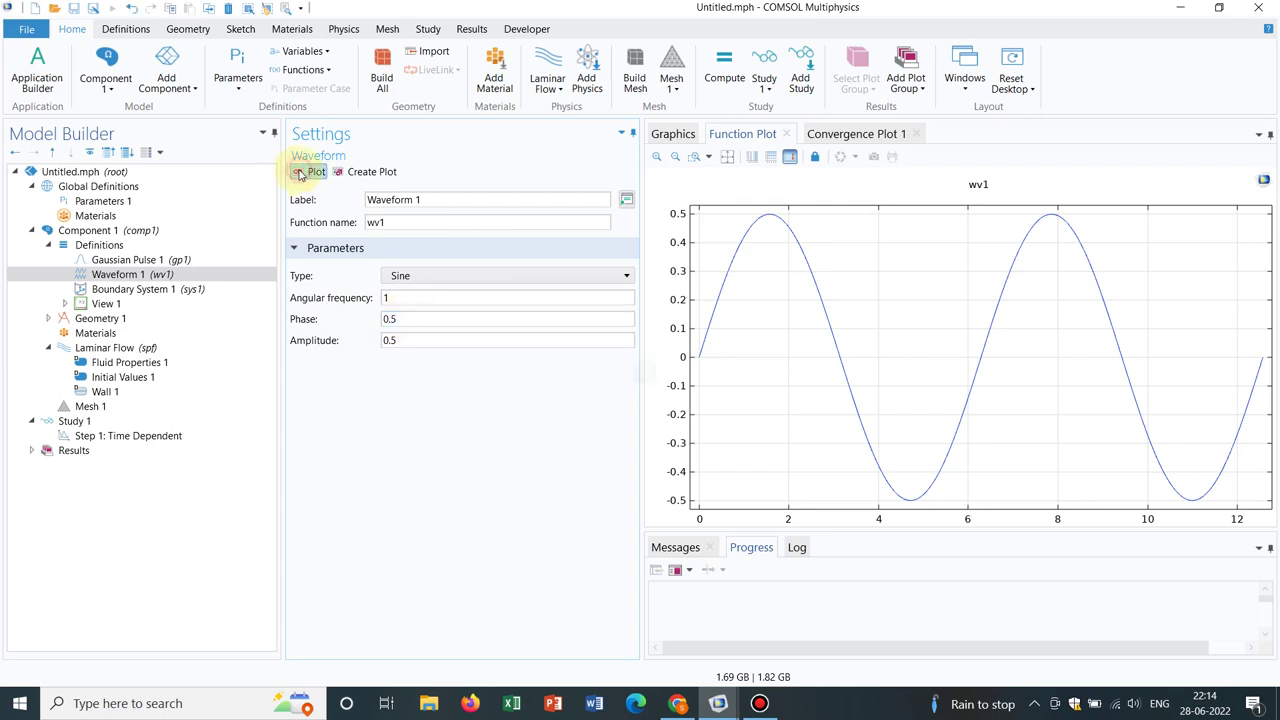
click(303, 172)
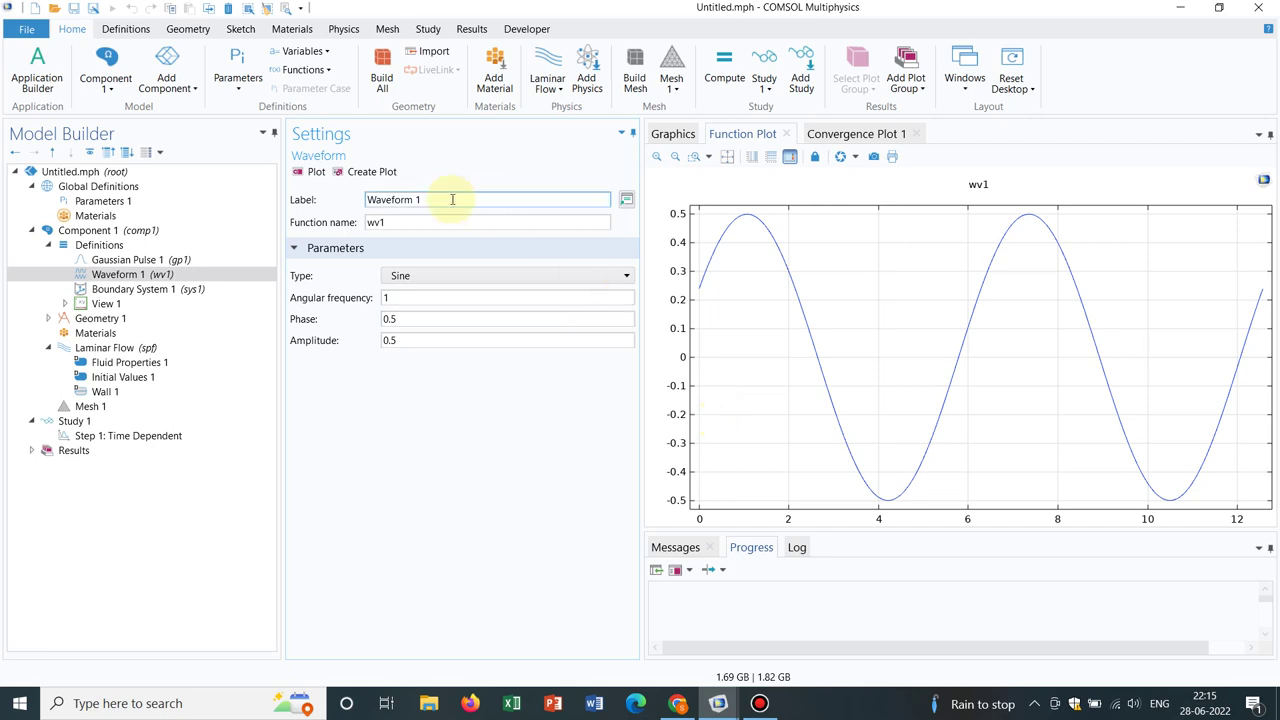
Add an Analytic function to the component's definitions with the expression cos(x) and the argument x.
right_click(172, 247)
mouse_move(356, 287)
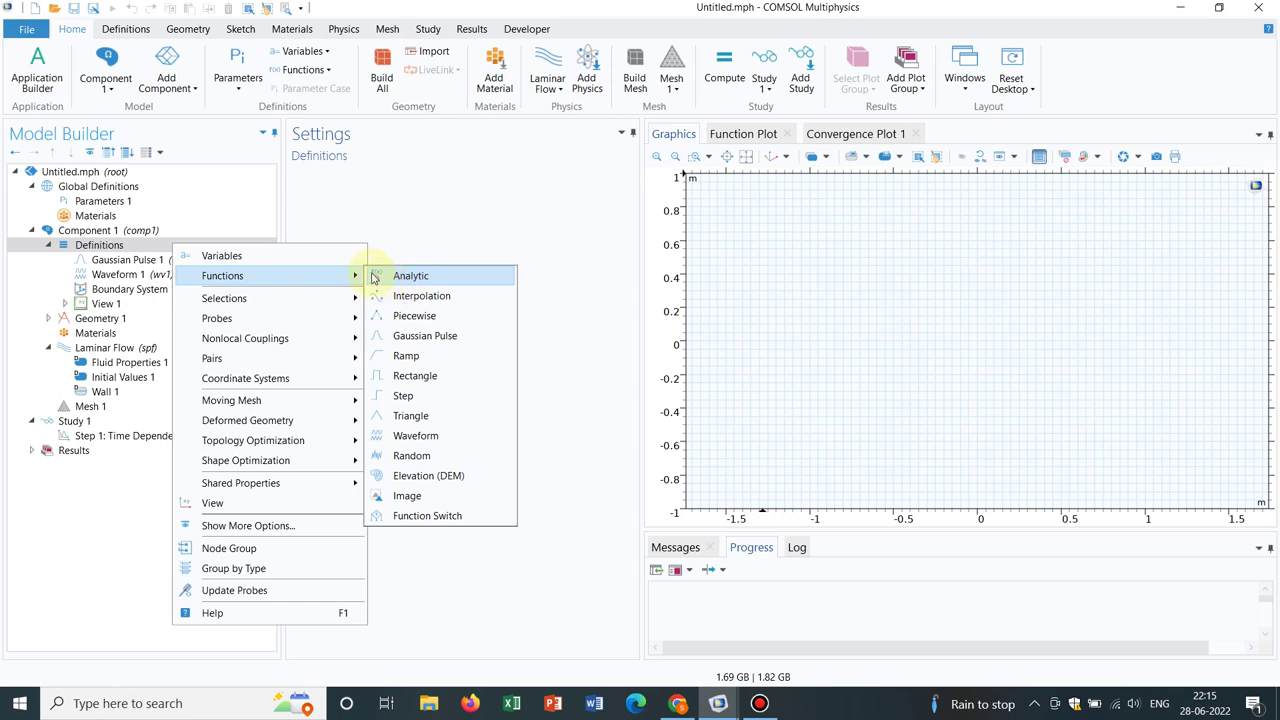
click(418, 277)
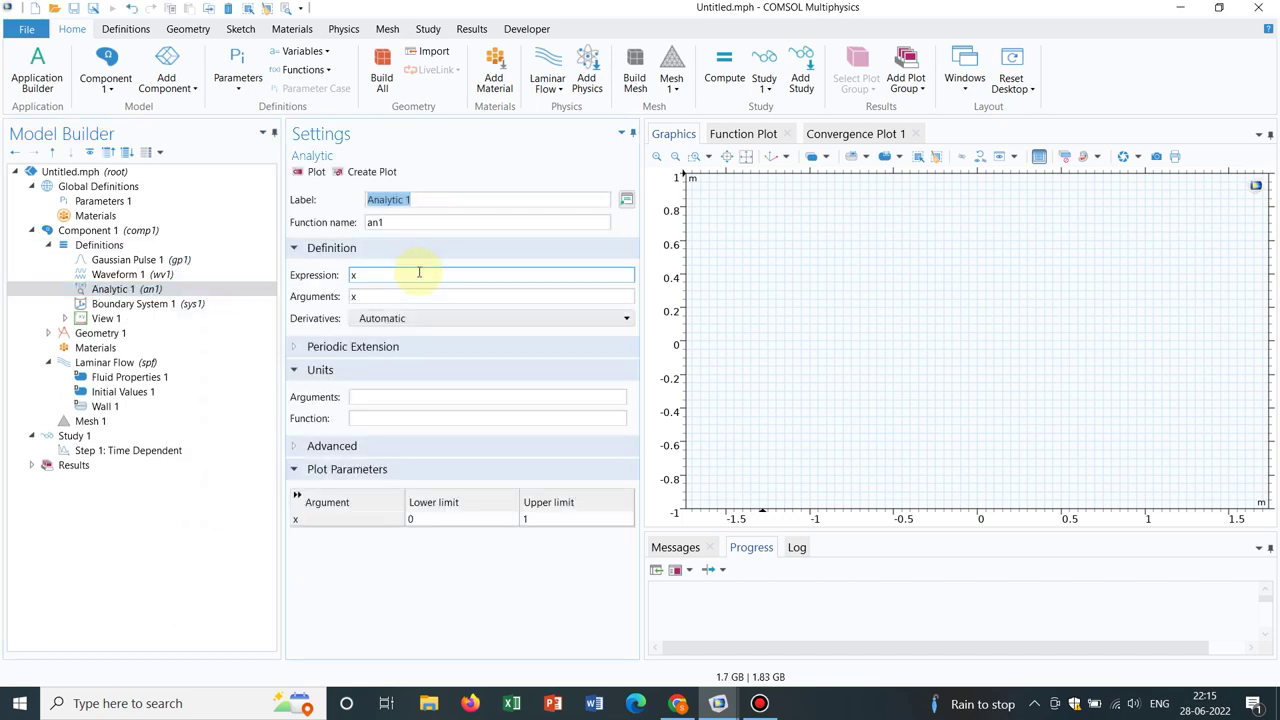
click(372, 272)
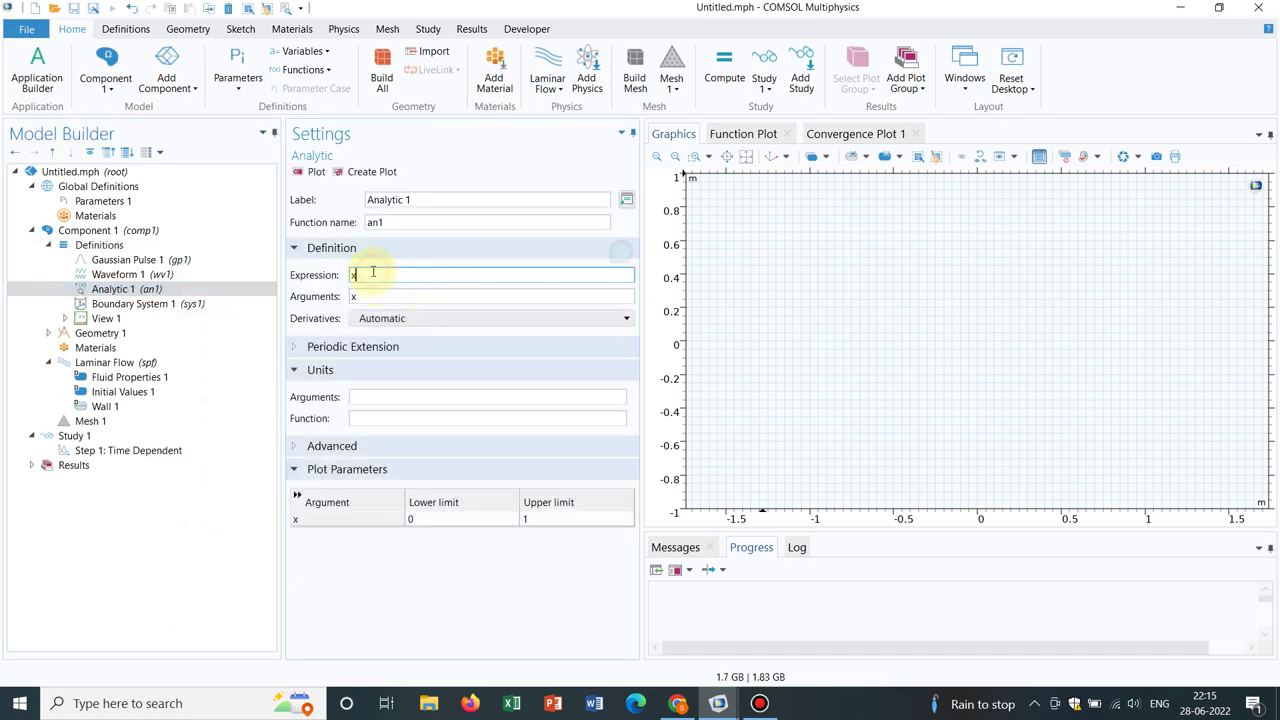
key(BackSpace)
text(cos(x)
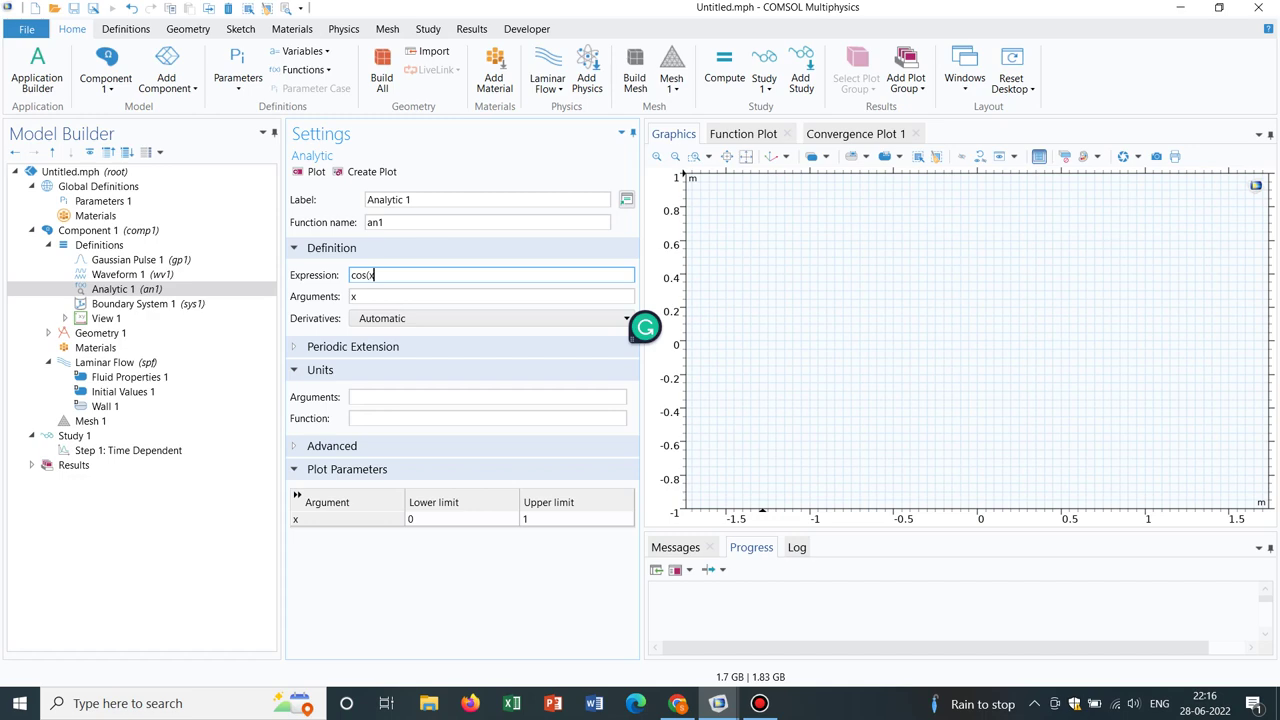
click(367, 297)
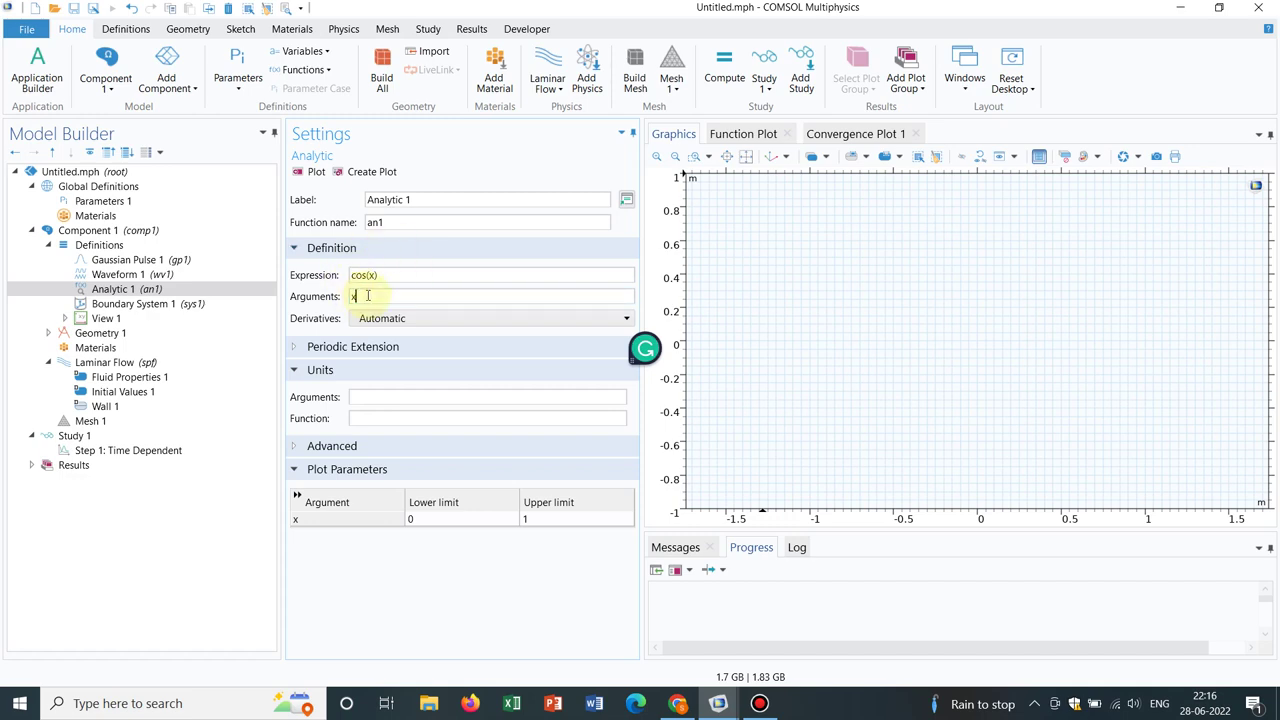
click(350, 275)
click(387, 276)
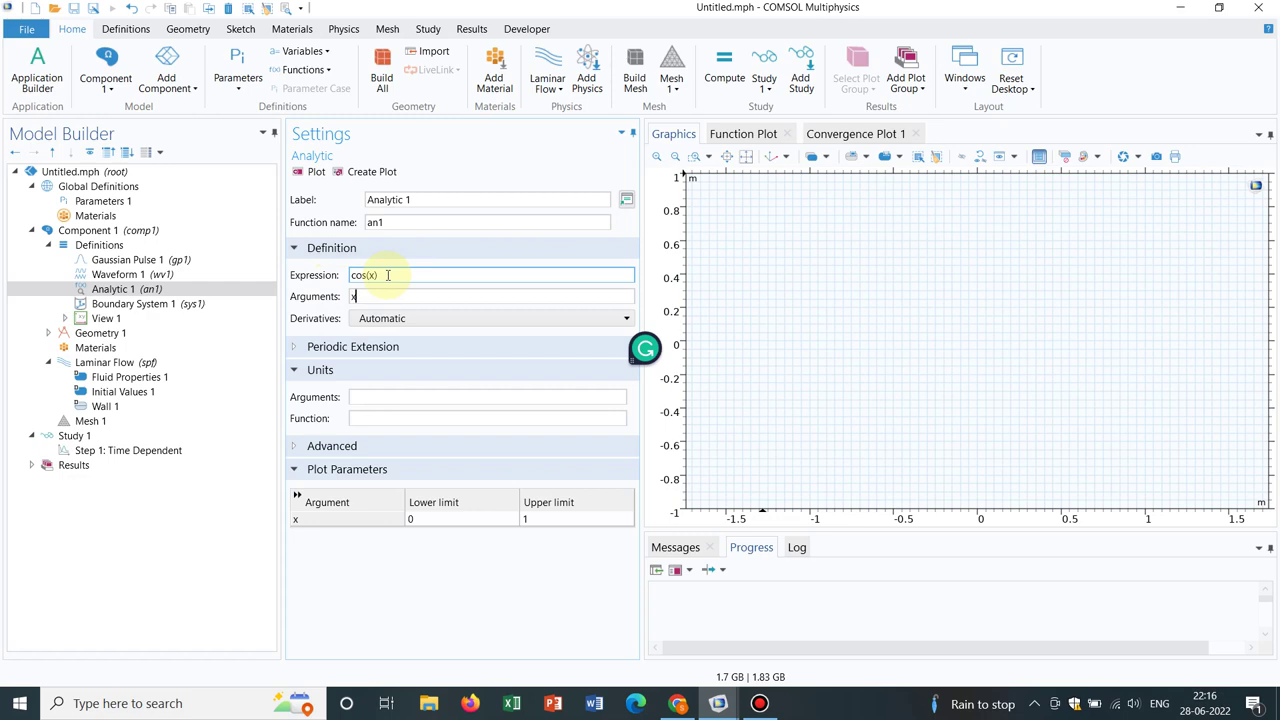
click(387, 275)
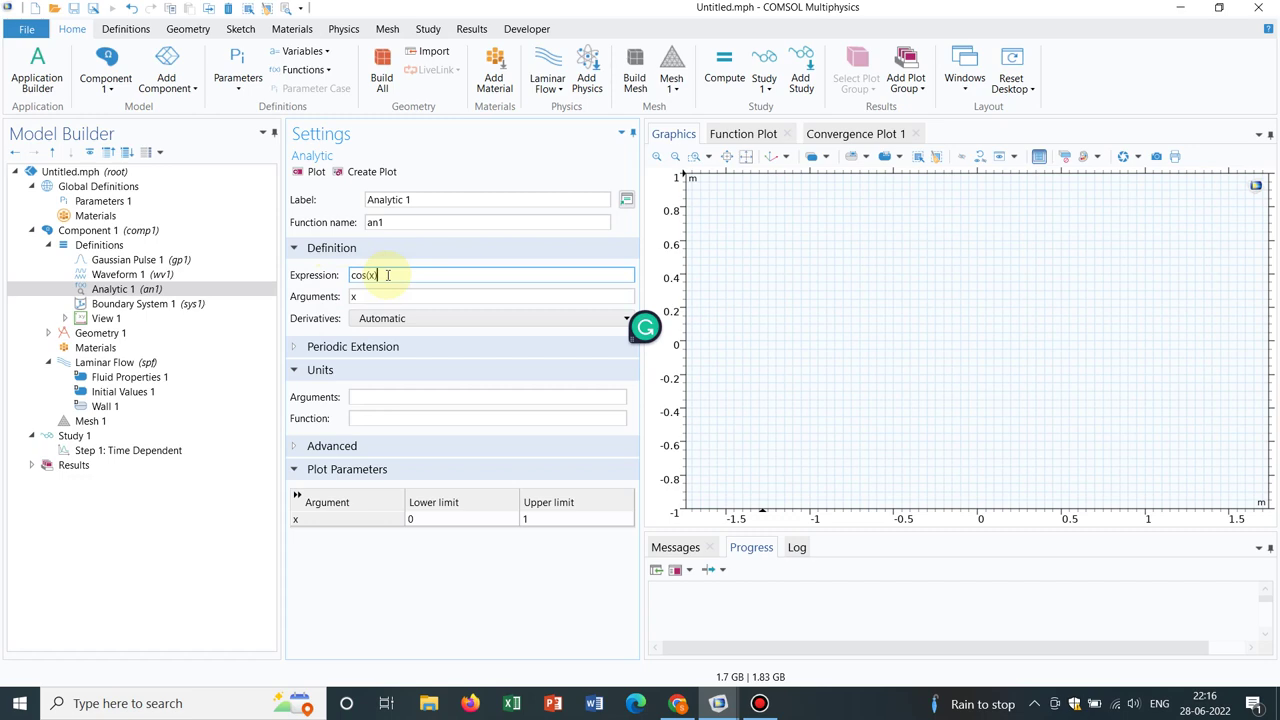
Plot the analytic cosine function over the default range of x.
click(446, 520)
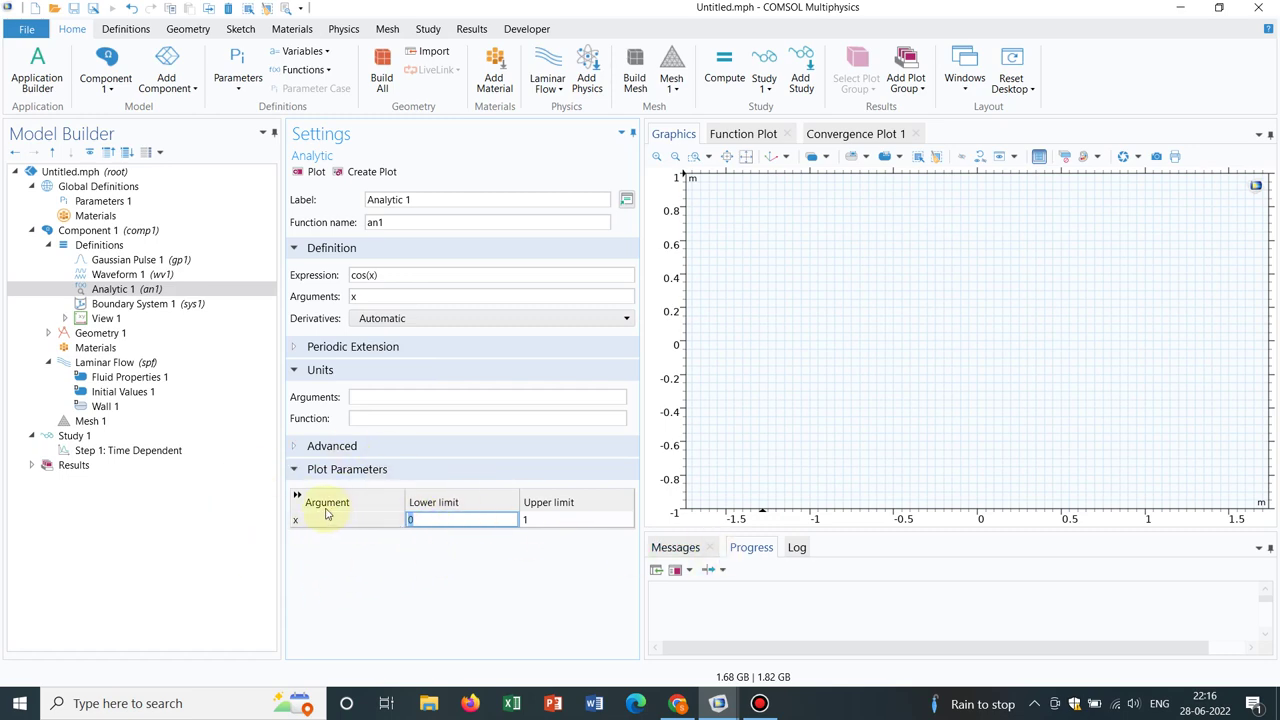
click(447, 524)
click(314, 174)
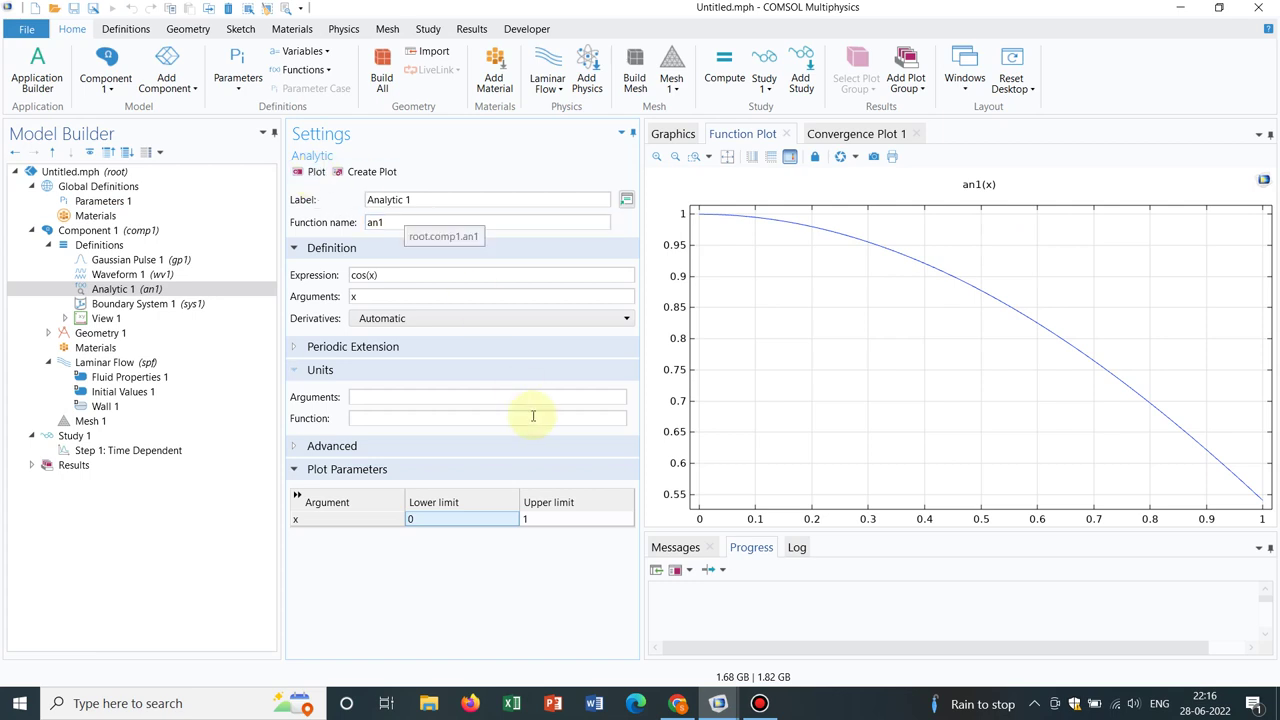
Change the analytic function's expression to cos(2*pi*5*x) and replot it.
click(366, 276)
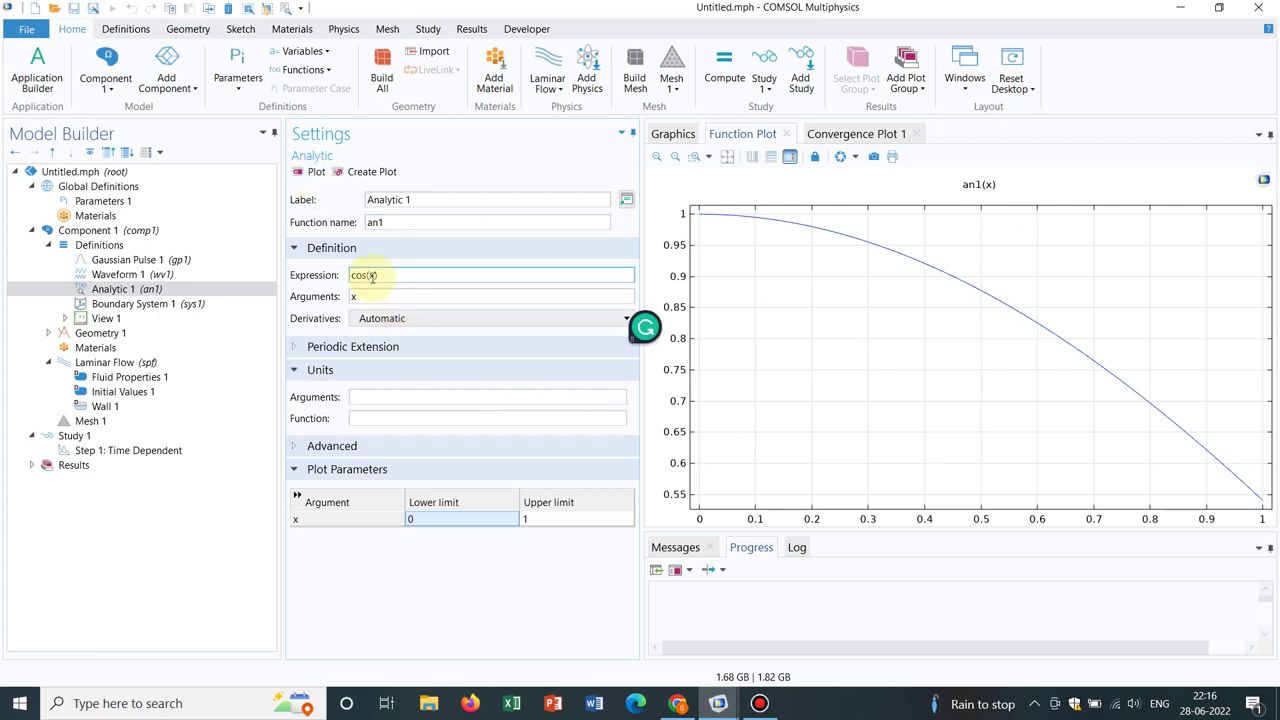
text(2*pi)
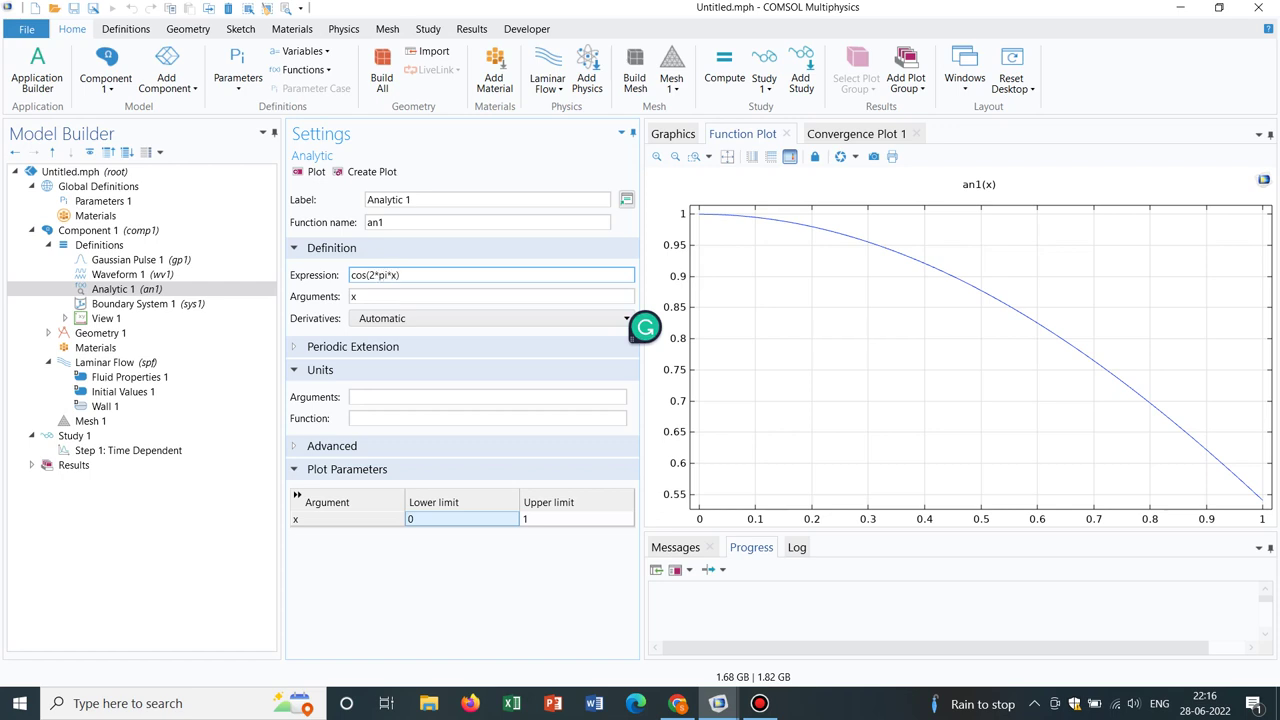
text(*5*)
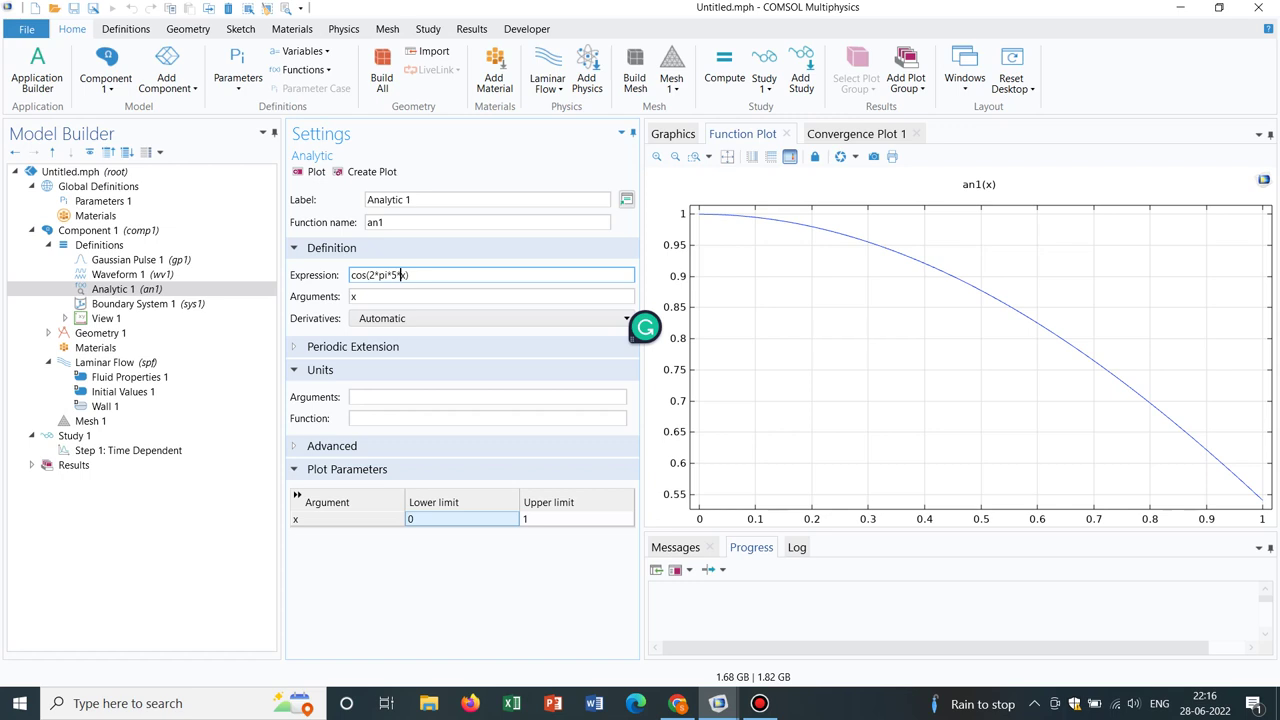
click(310, 168)
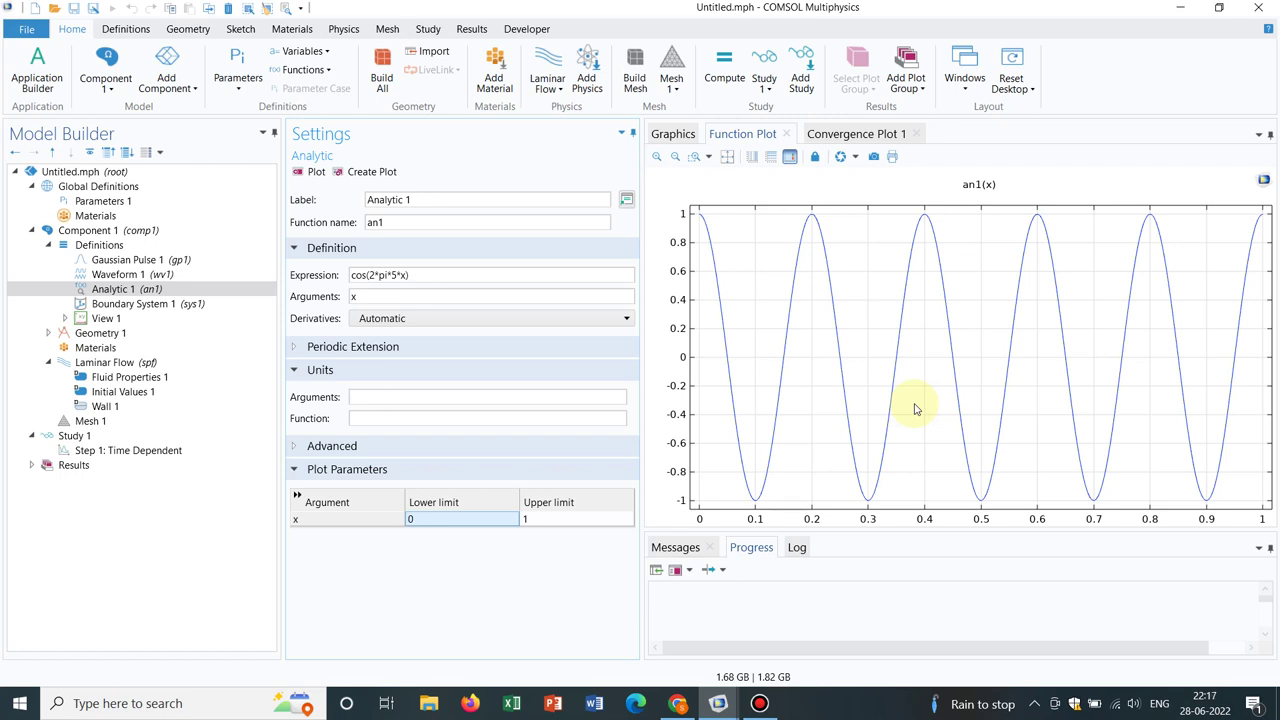
Change the analytic function's expression to cos(2*pi*50*x) and replot it.
click(391, 279)
text(0)
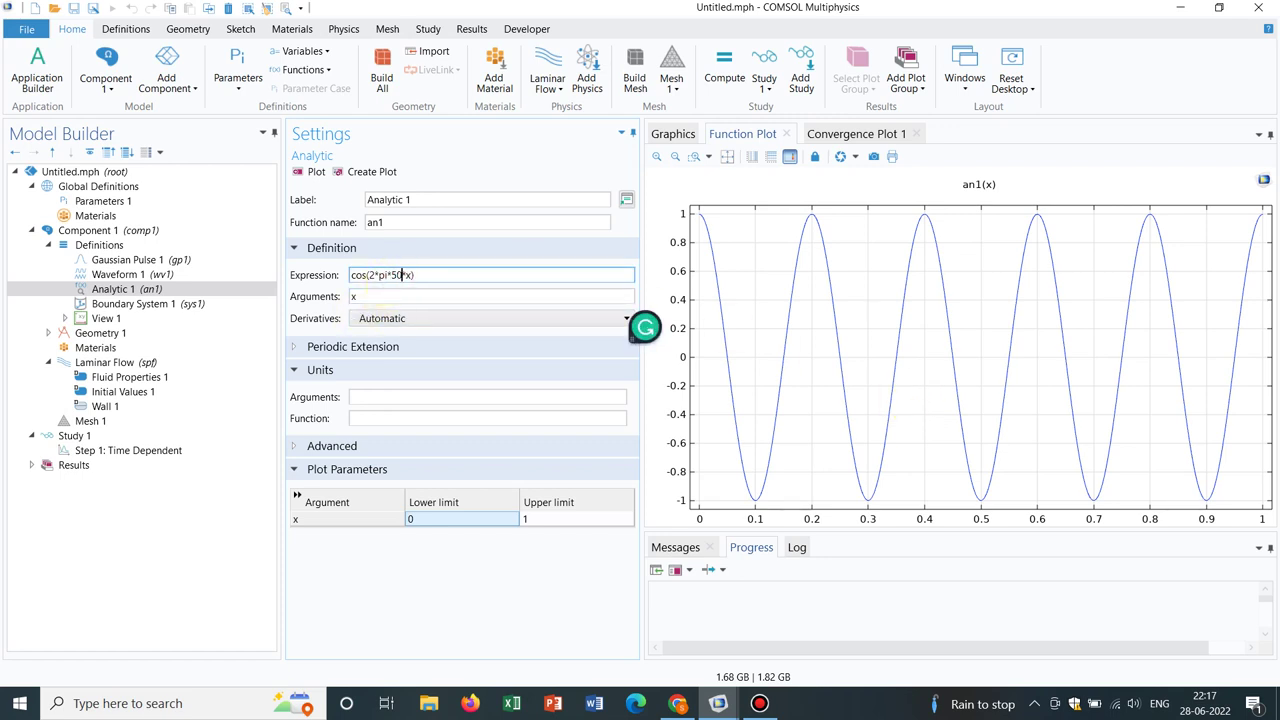
click(314, 171)
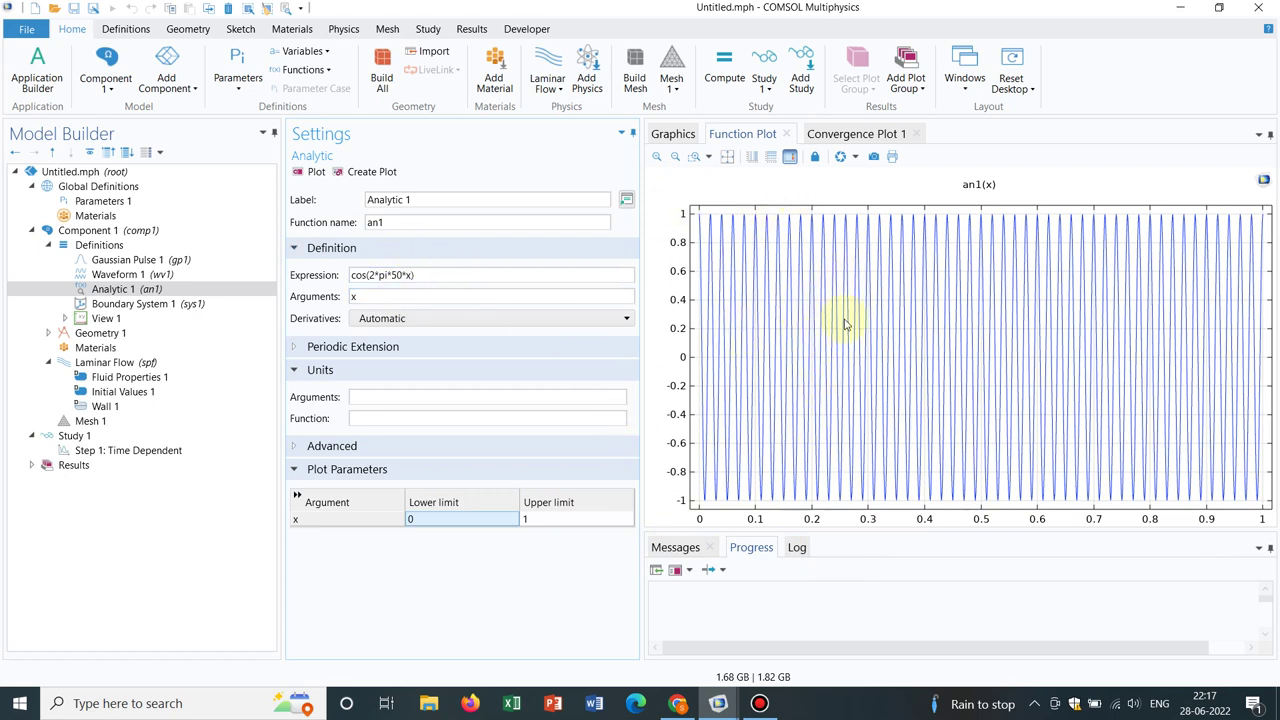
Change the analytic function's expression to cos(2*pi*2*x) and replot it.
click(398, 275)
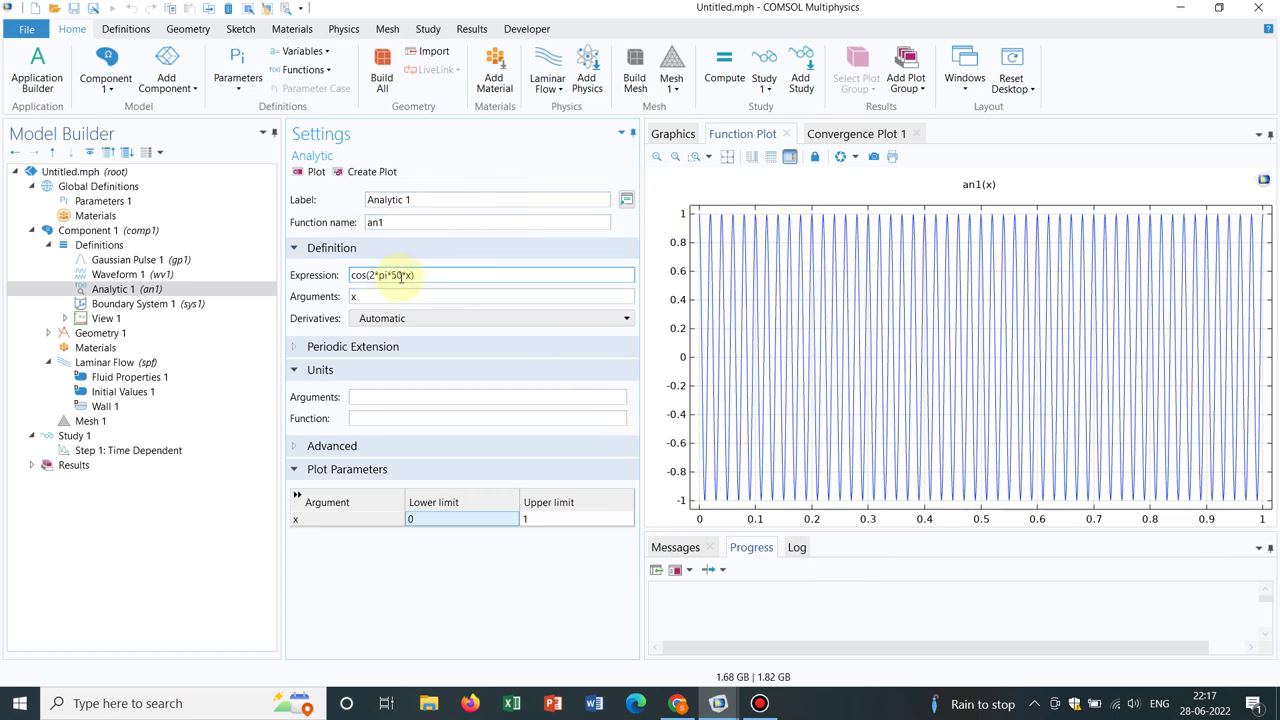
key(BackSpace)
key(BackSpace)
key(BackSpace)
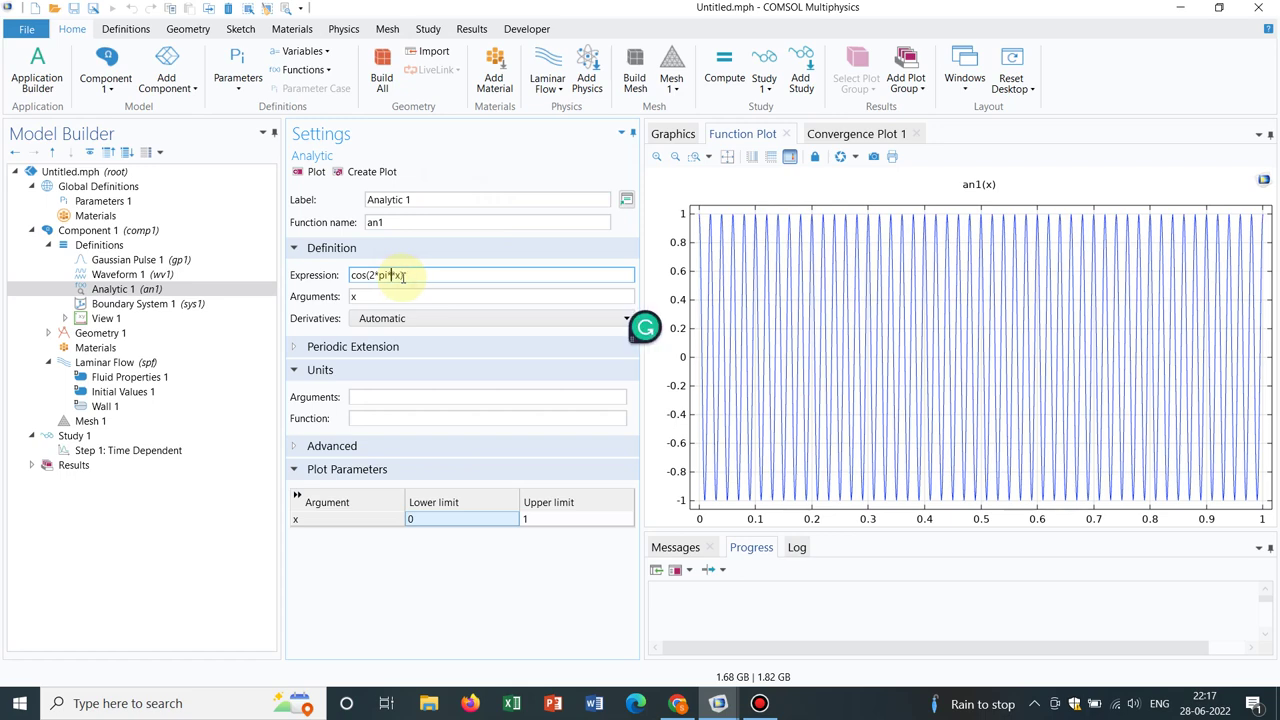
text(2*)
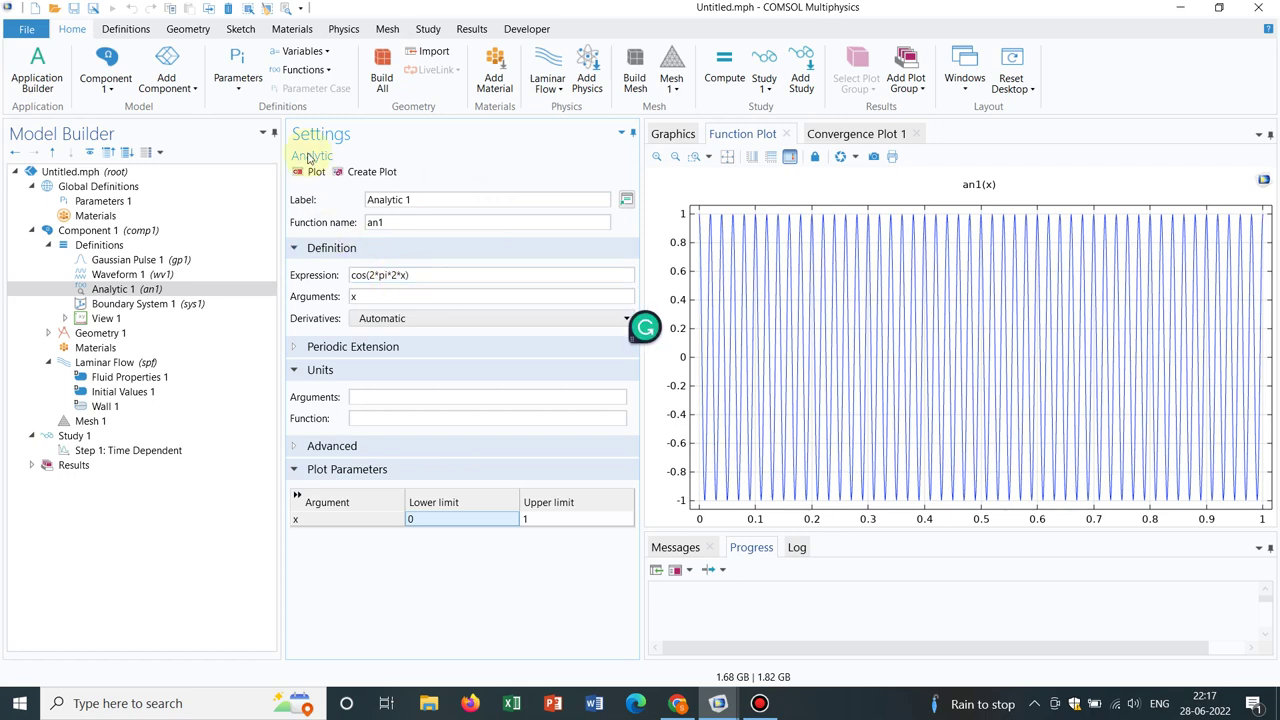
click(312, 172)
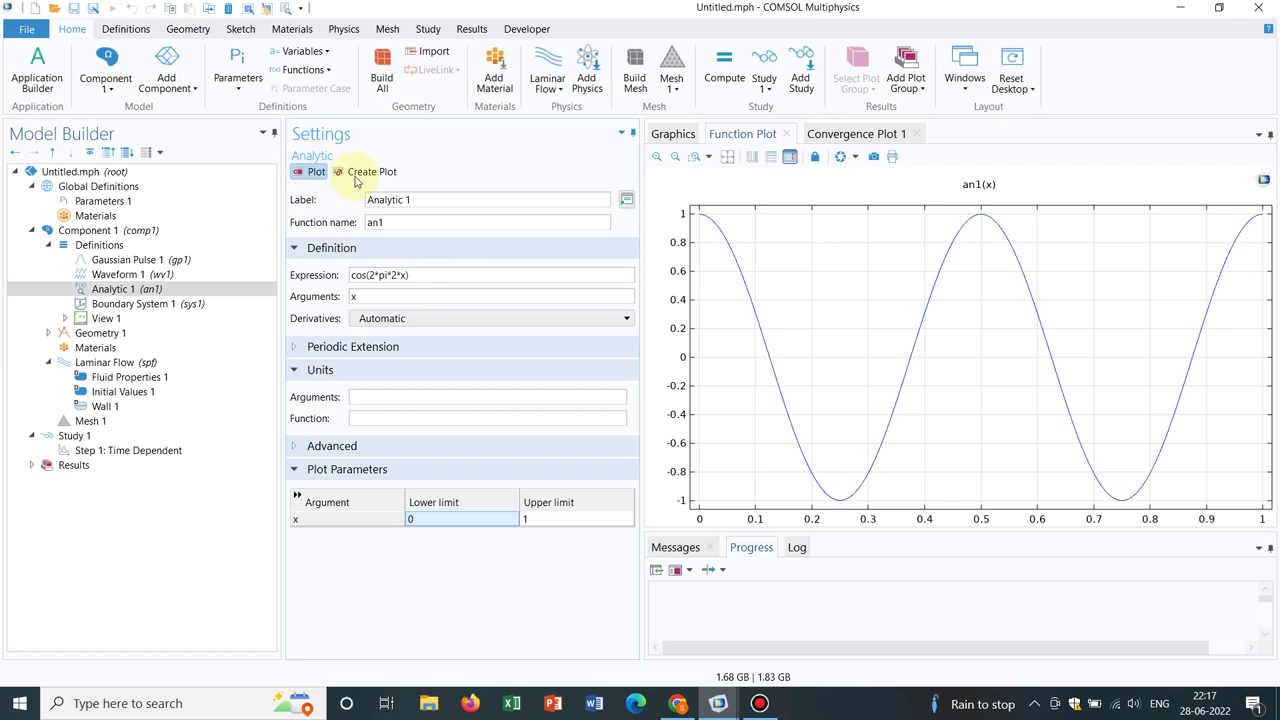
Restore the frequency factor 5 in the analytic function's expression, giving cos(2*pi*5*x), and replot it.
click(410, 275)
key(BackSpace)
key(BackSpace)
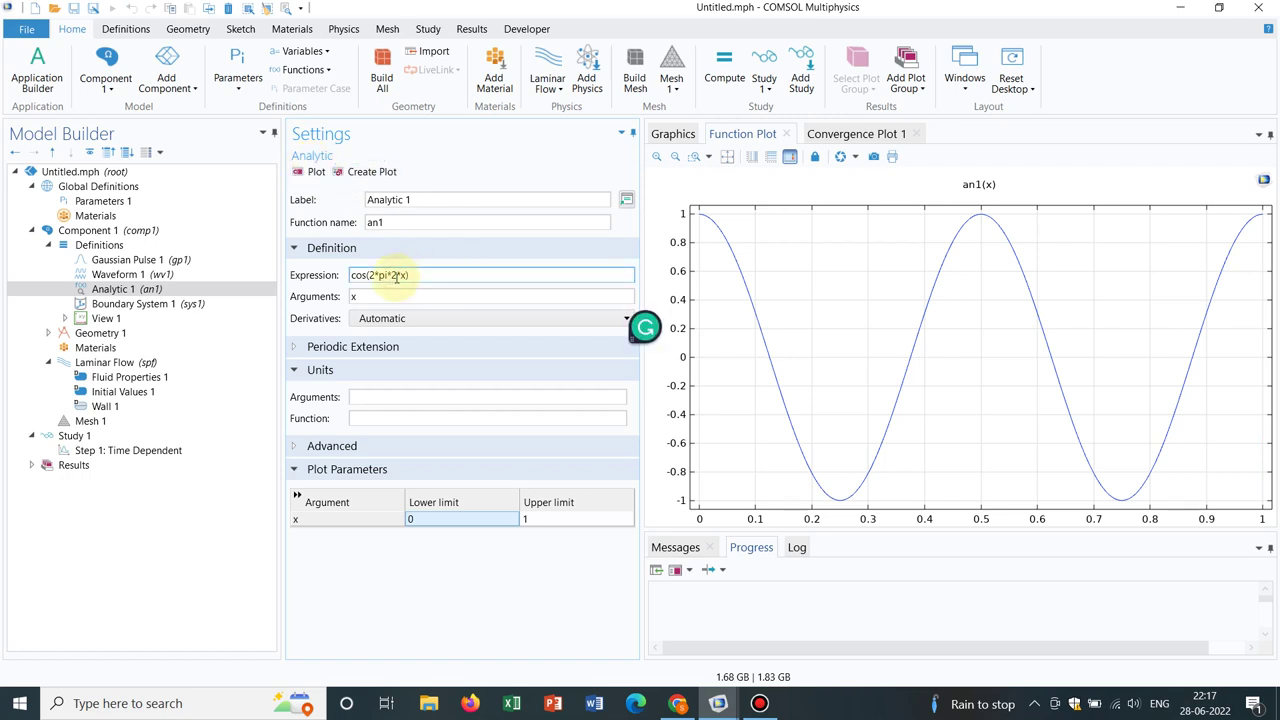
text(5*)
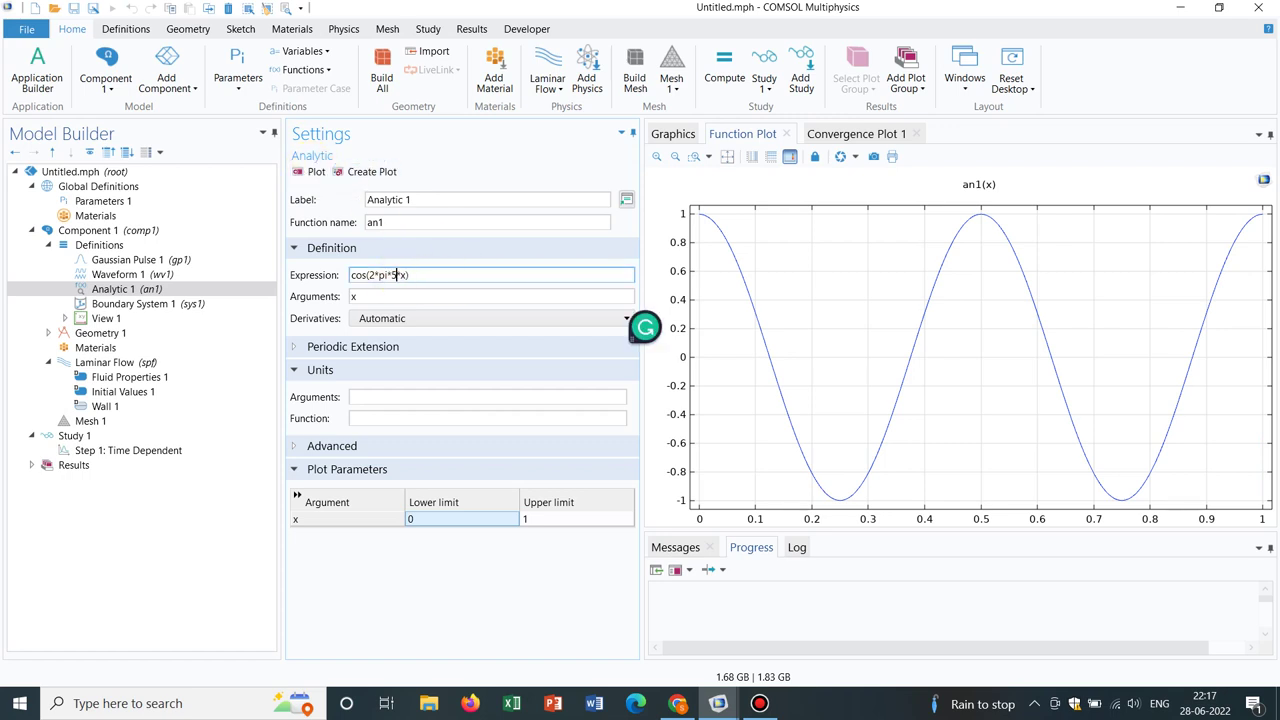
click(310, 172)
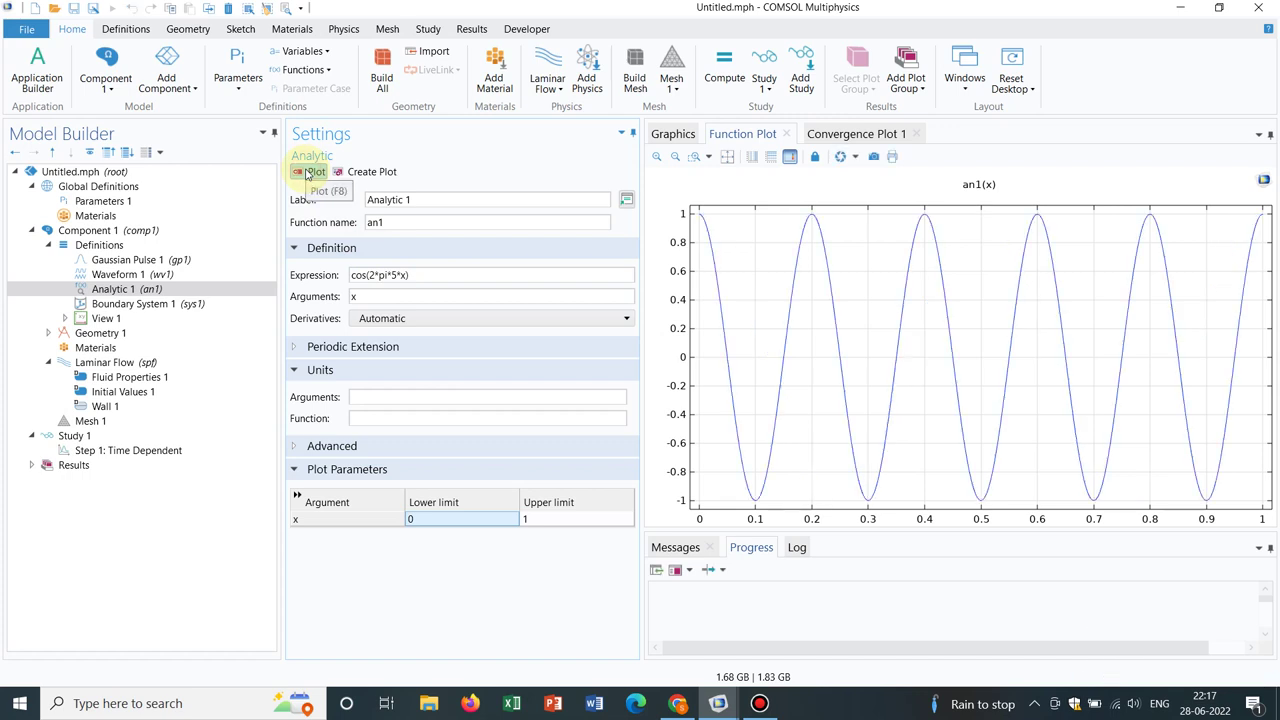
Set the upper plot limit of x to 0.5 for the analytic function and replot it.
click(543, 517)
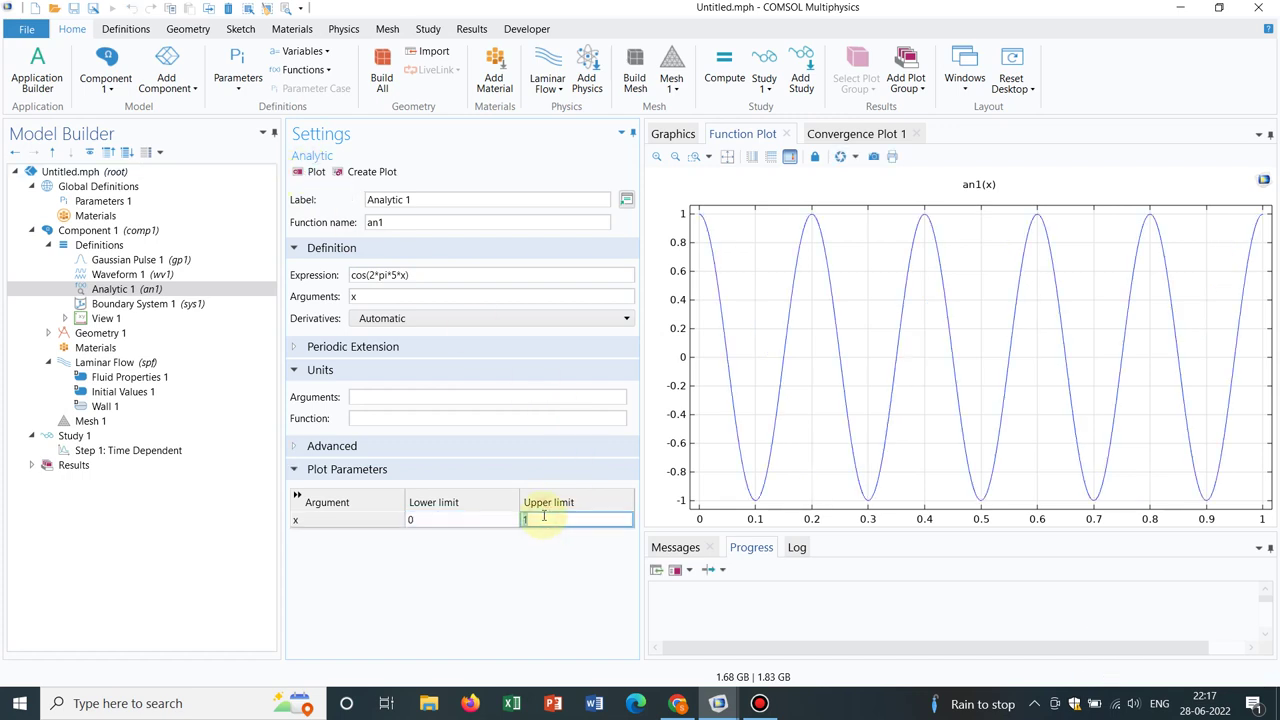
text(0.5)
click(312, 172)
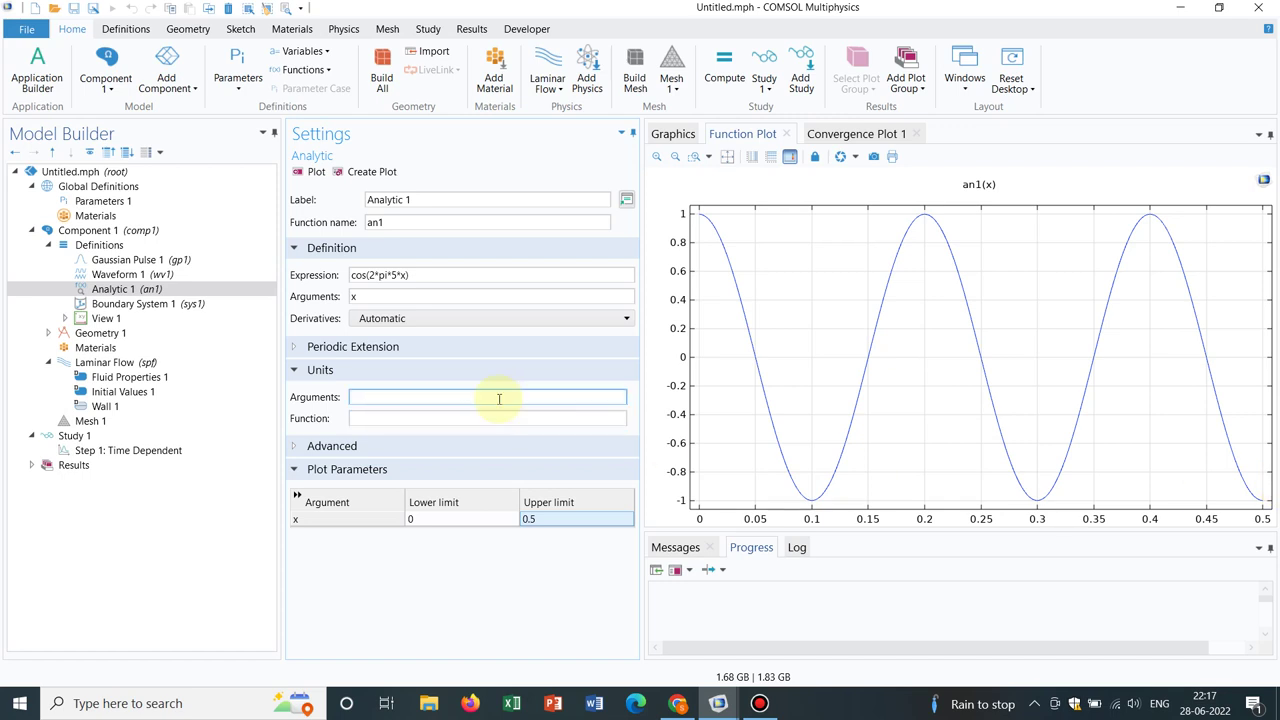
Set the upper plot limit of x to 1.0 for the analytic function and replot it.
double_click(528, 519)
text(1)
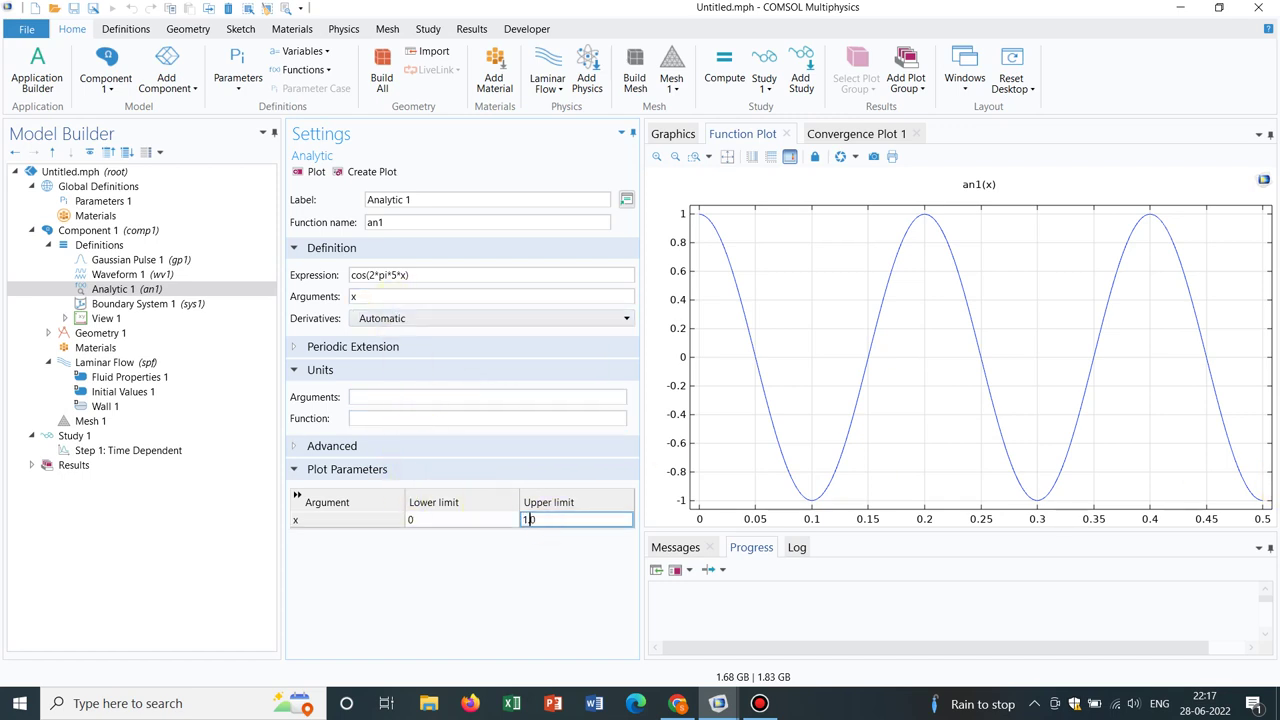
text(.0)
click(300, 174)
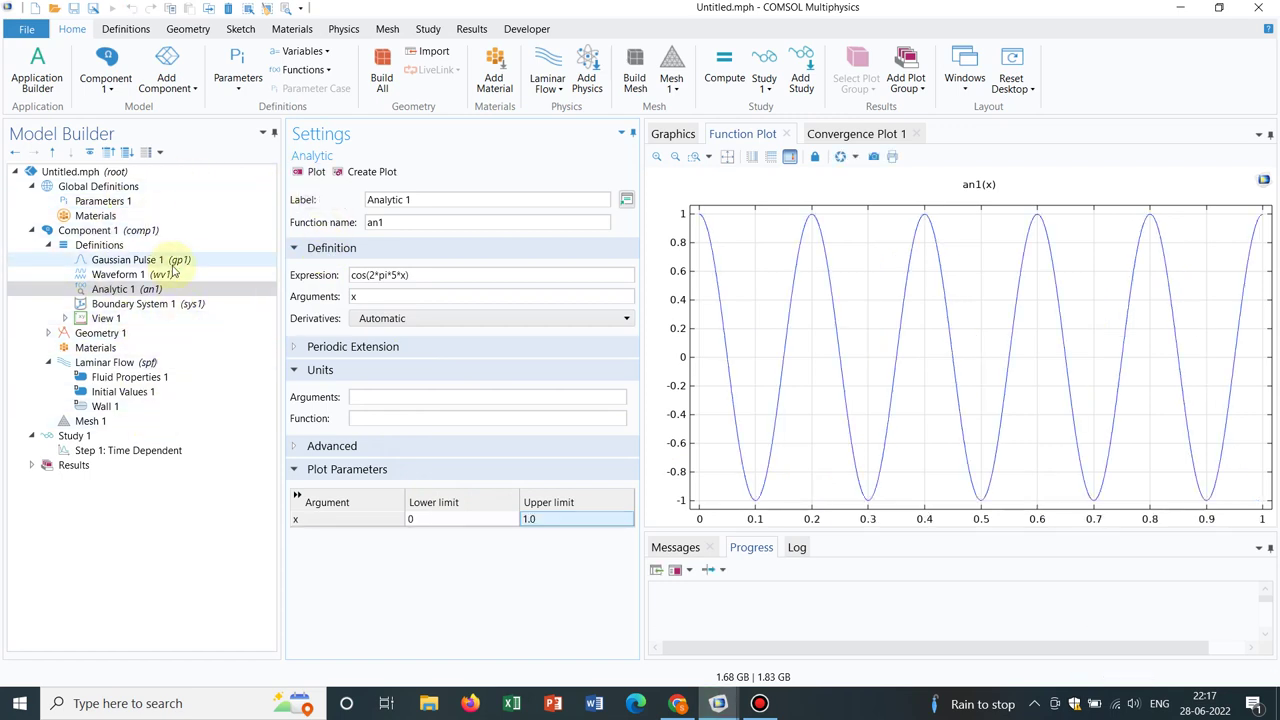
Set the length unit of Geometry 1 to mm.
click(103, 350)
right_click(102, 350)
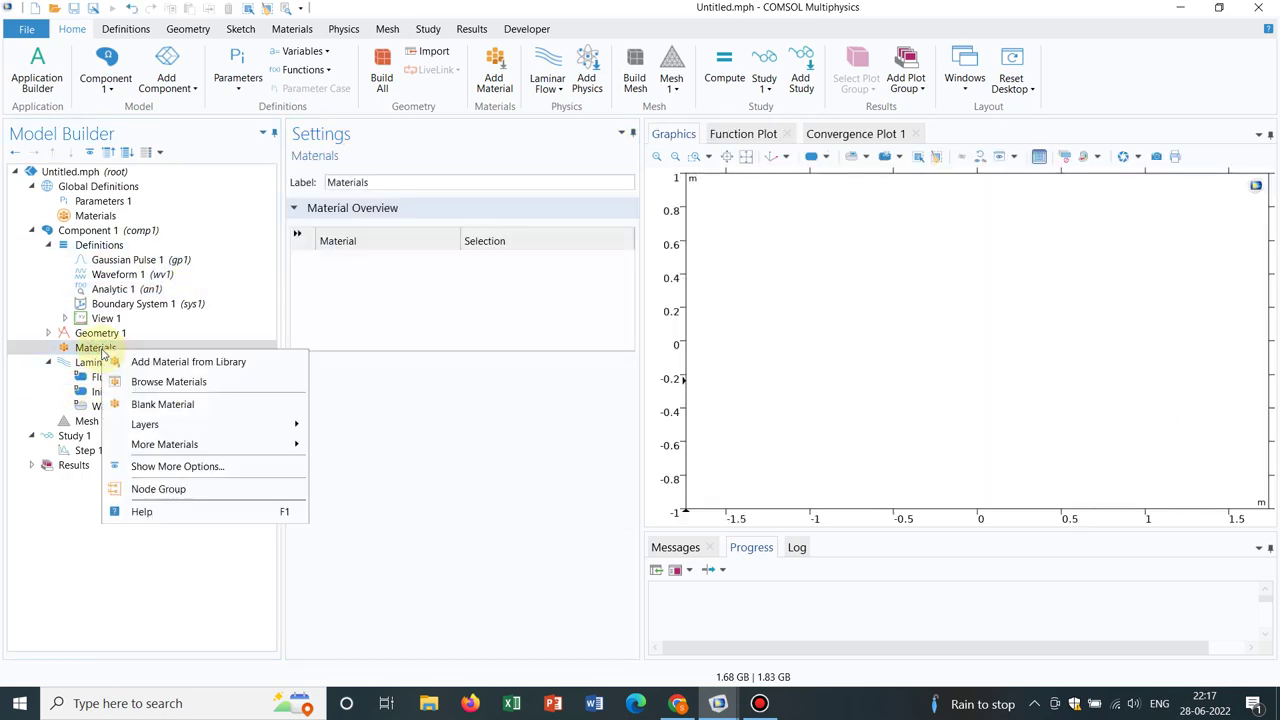
click(48, 333)
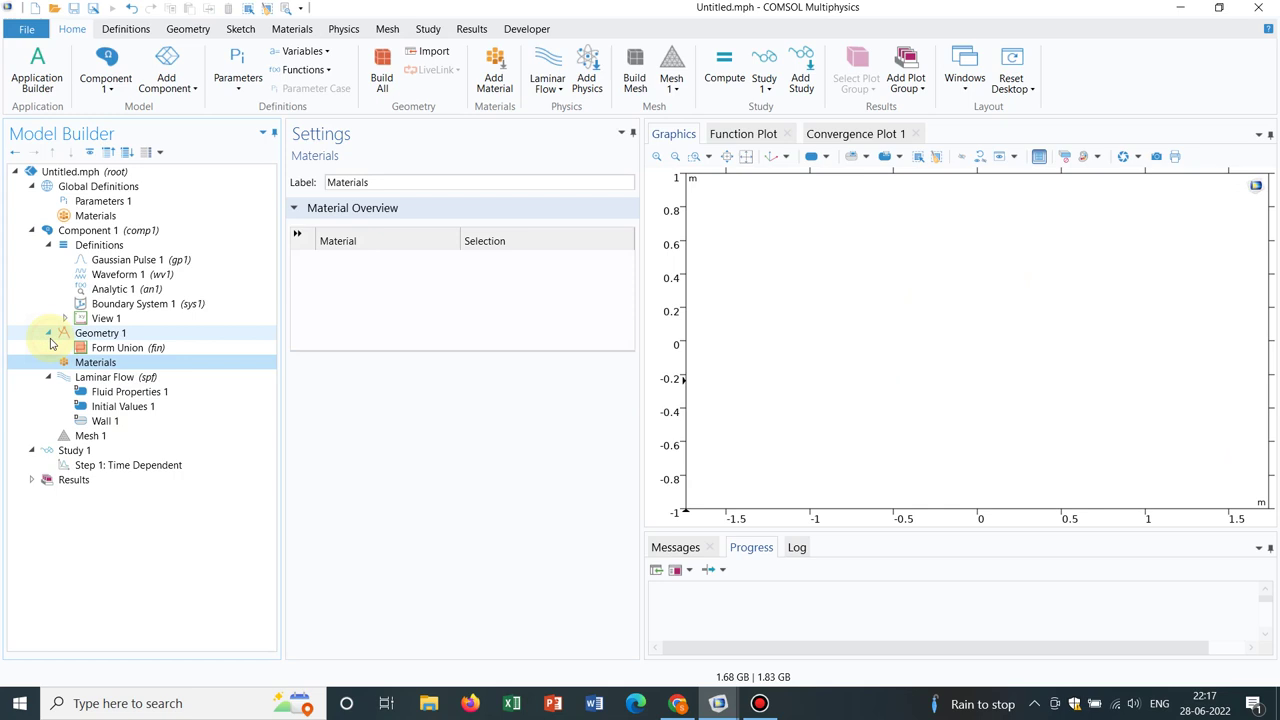
click(100, 333)
click(368, 288)
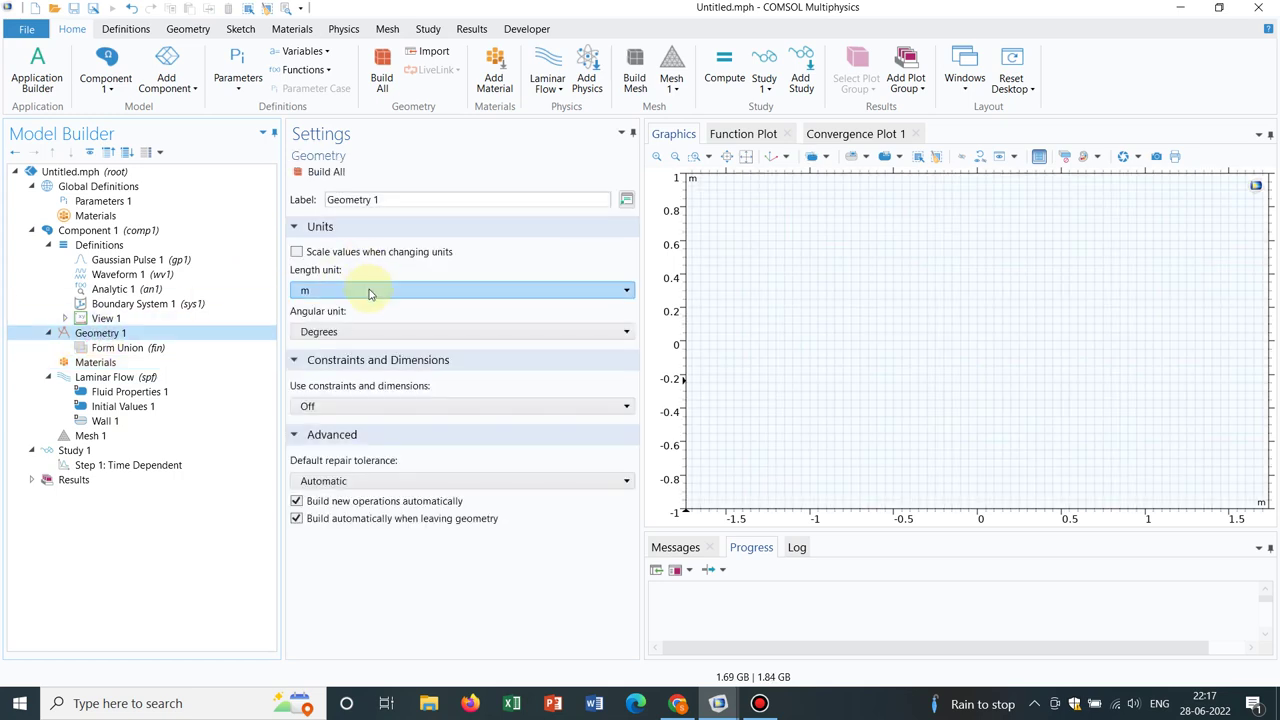
click(336, 342)
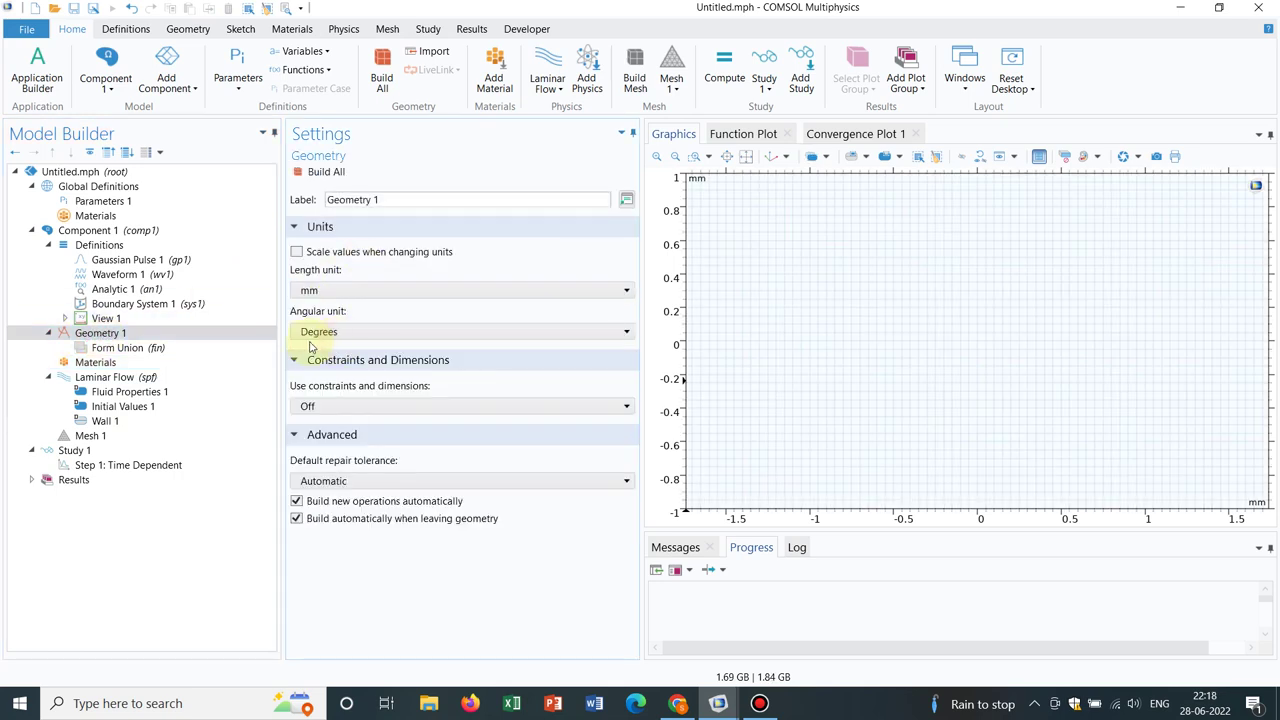
Add a rectangle 5 mm wide and 1 mm high to the geometry and build it.
right_click(155, 335)
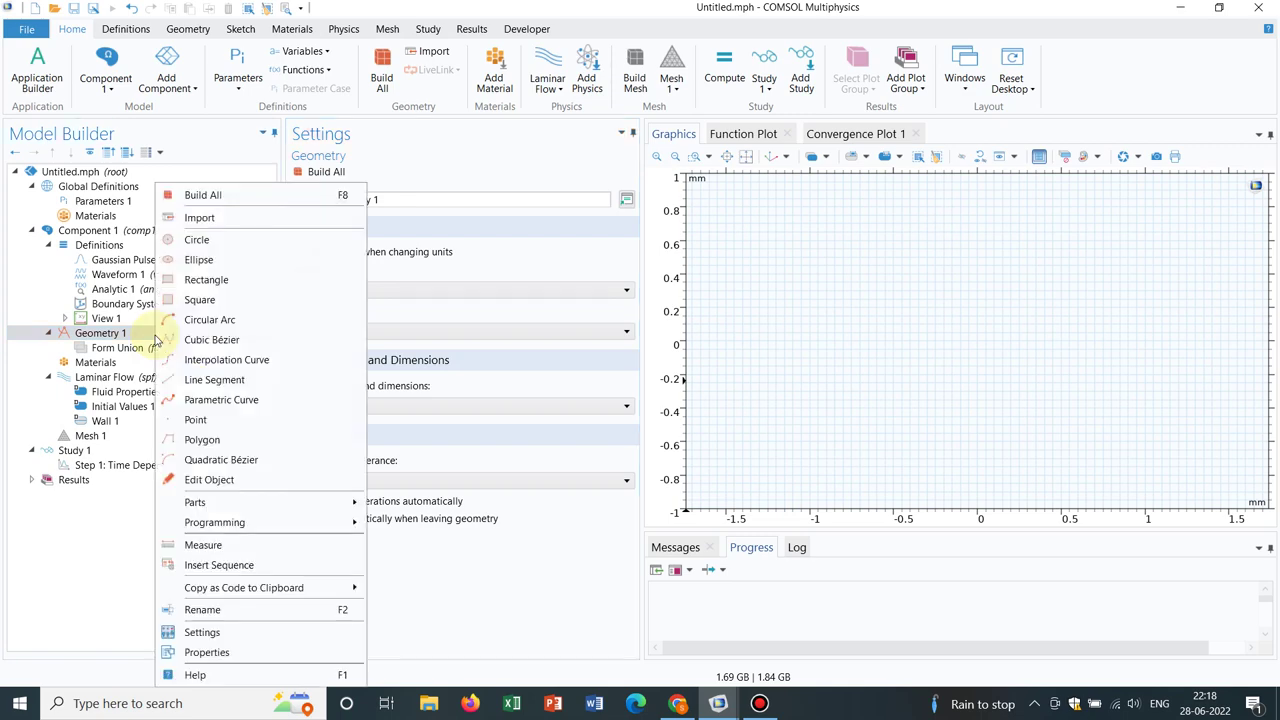
click(220, 283)
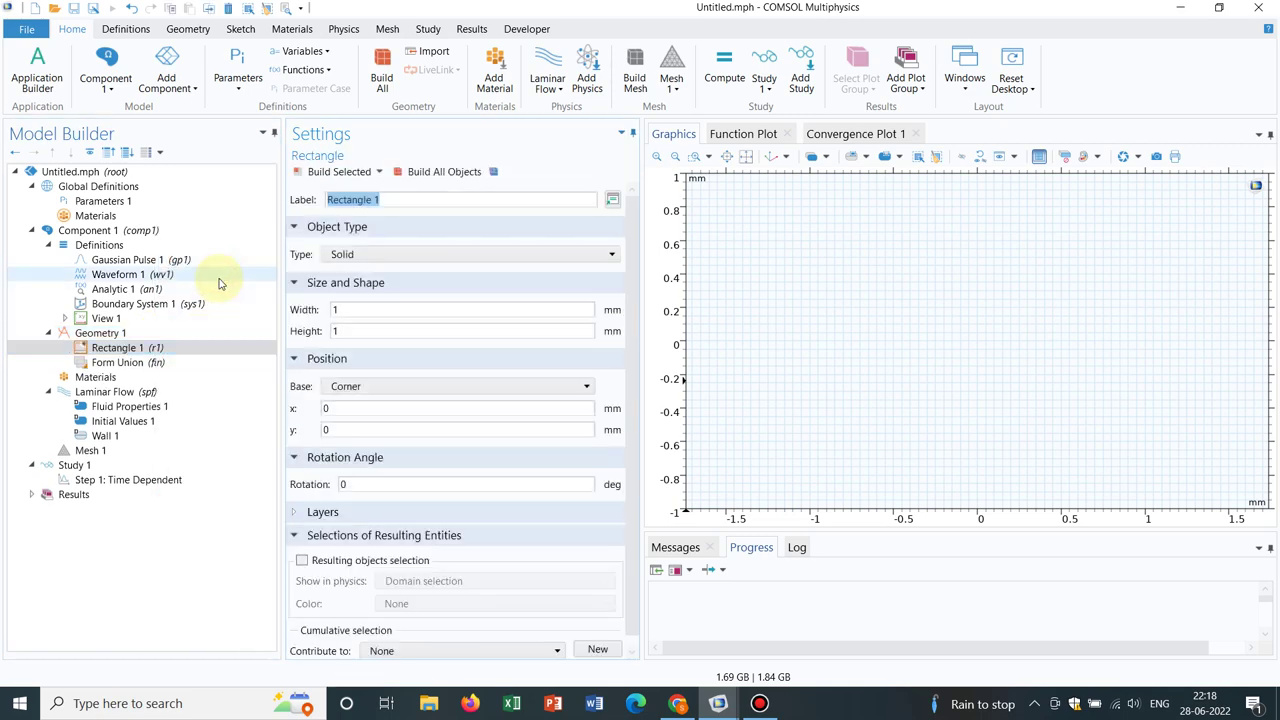
click(355, 331)
key(BackSpace)
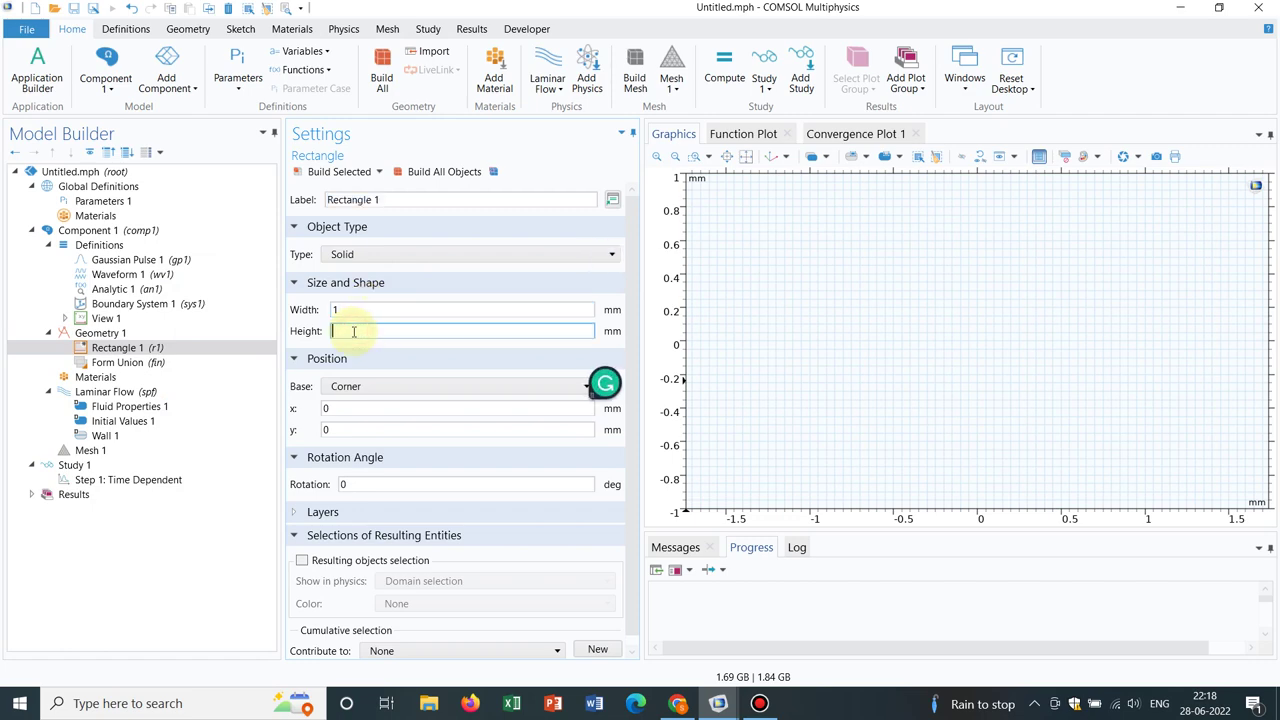
text(1)
click(368, 308)
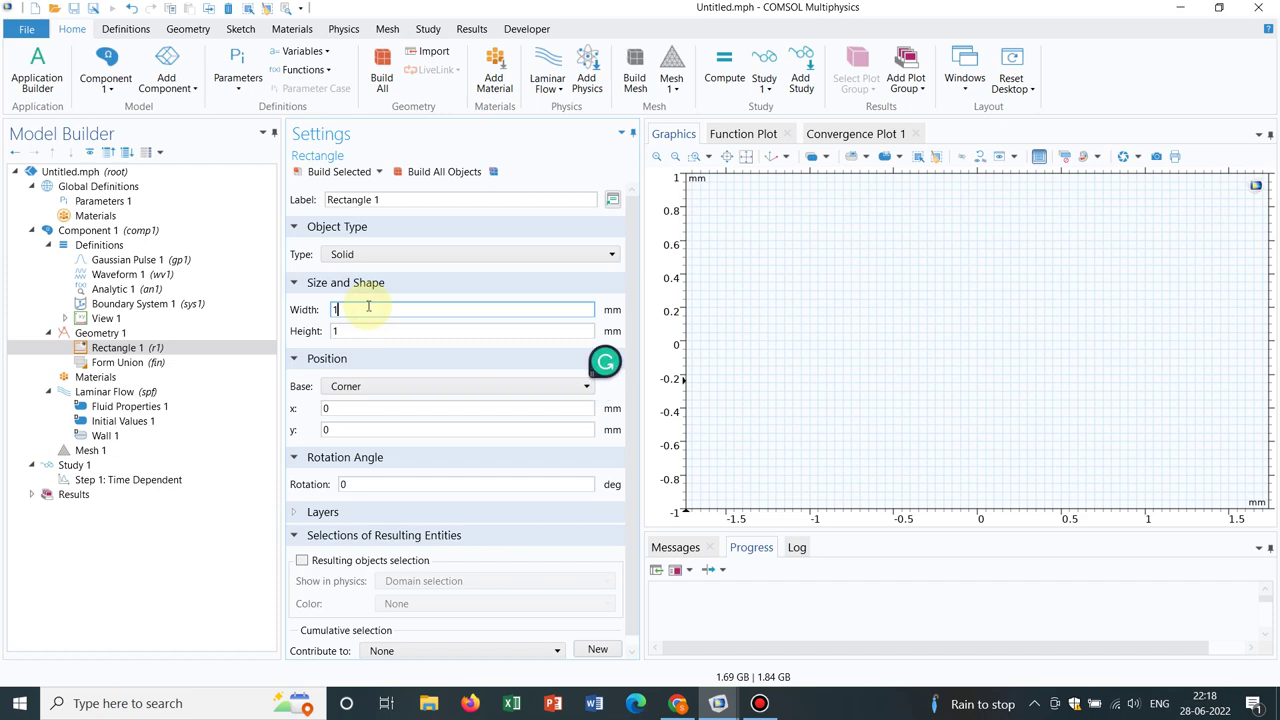
text(5)
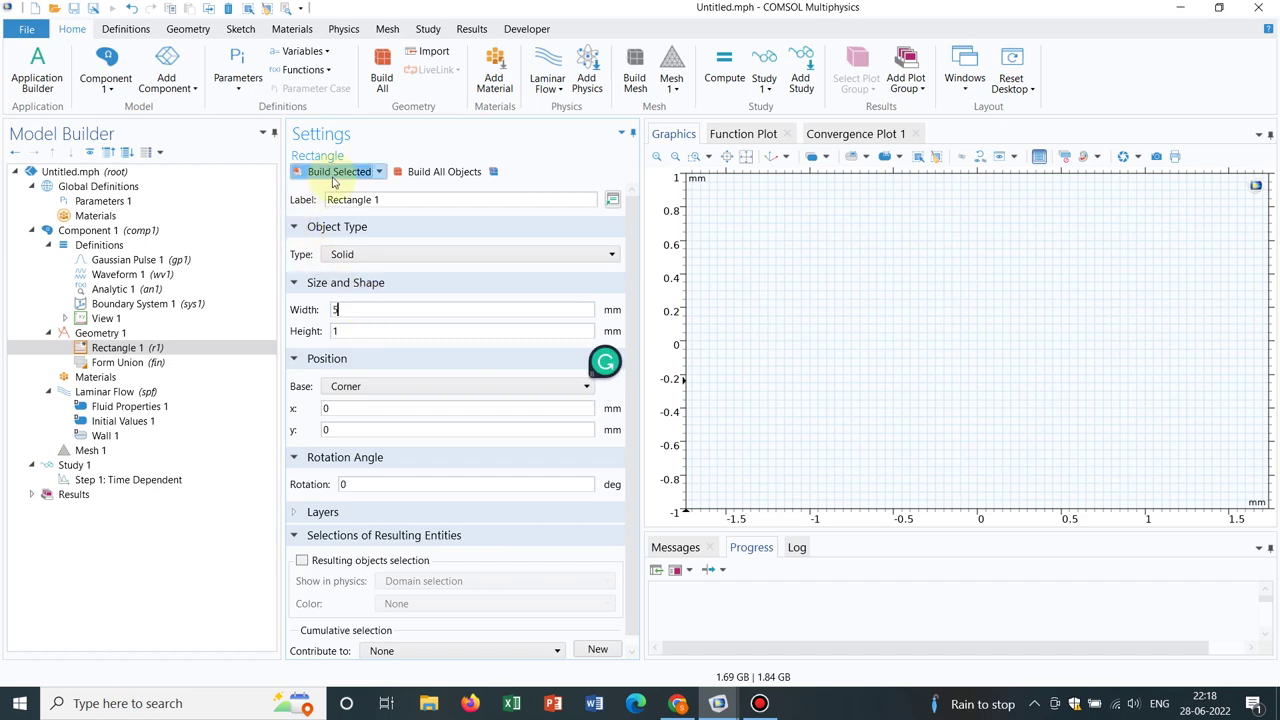
click(336, 176)
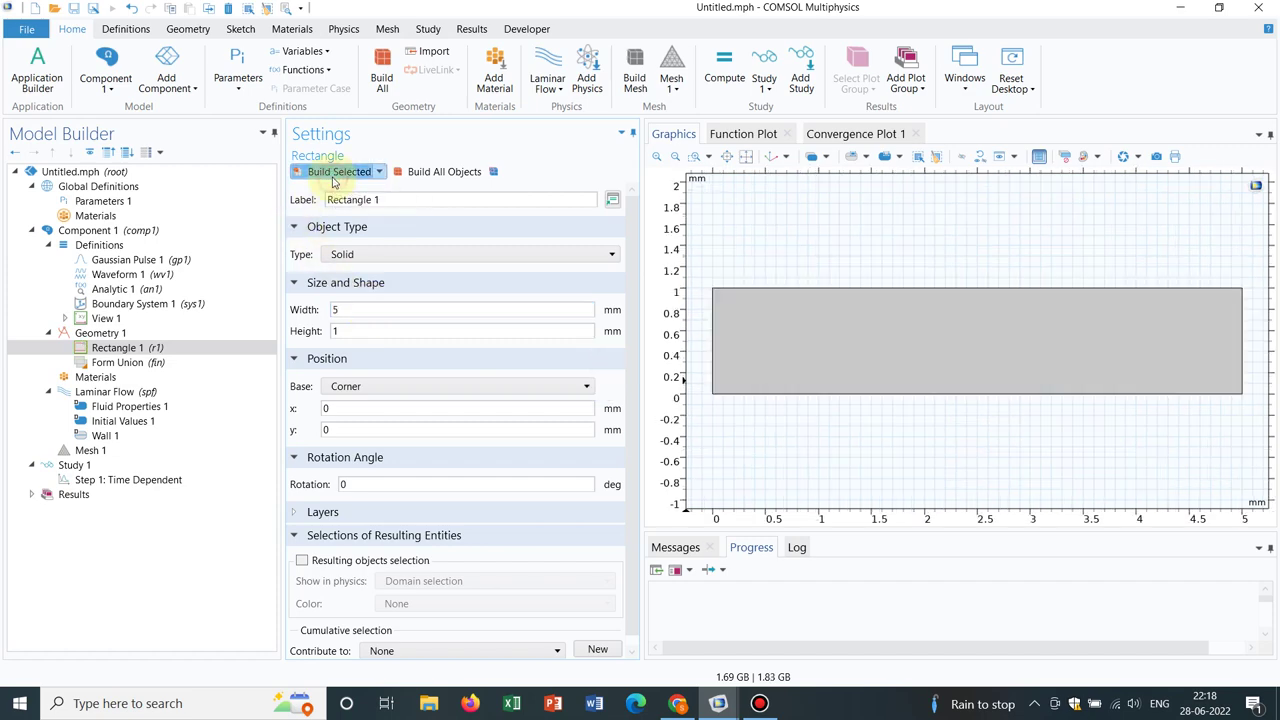
click(878, 358)
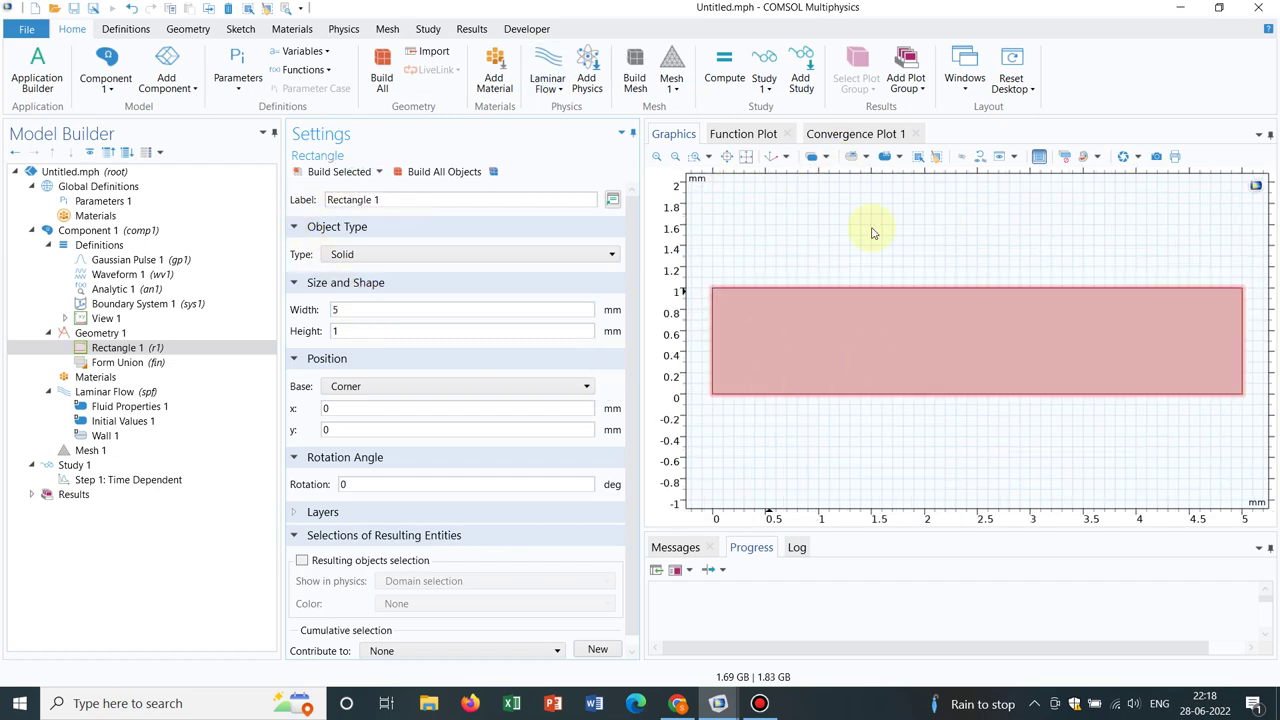
Add H2O (water) [liquid] from the recent materials to the component.
click(98, 377)
right_click(98, 377)
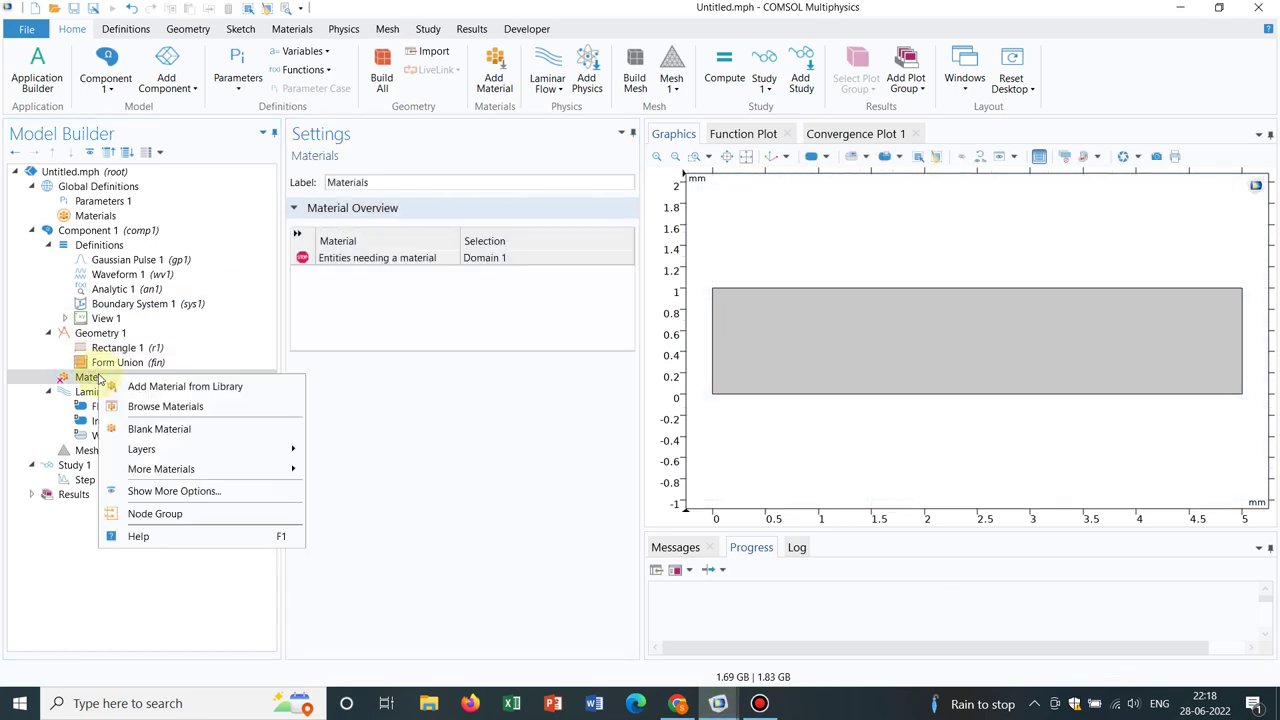
click(185, 388)
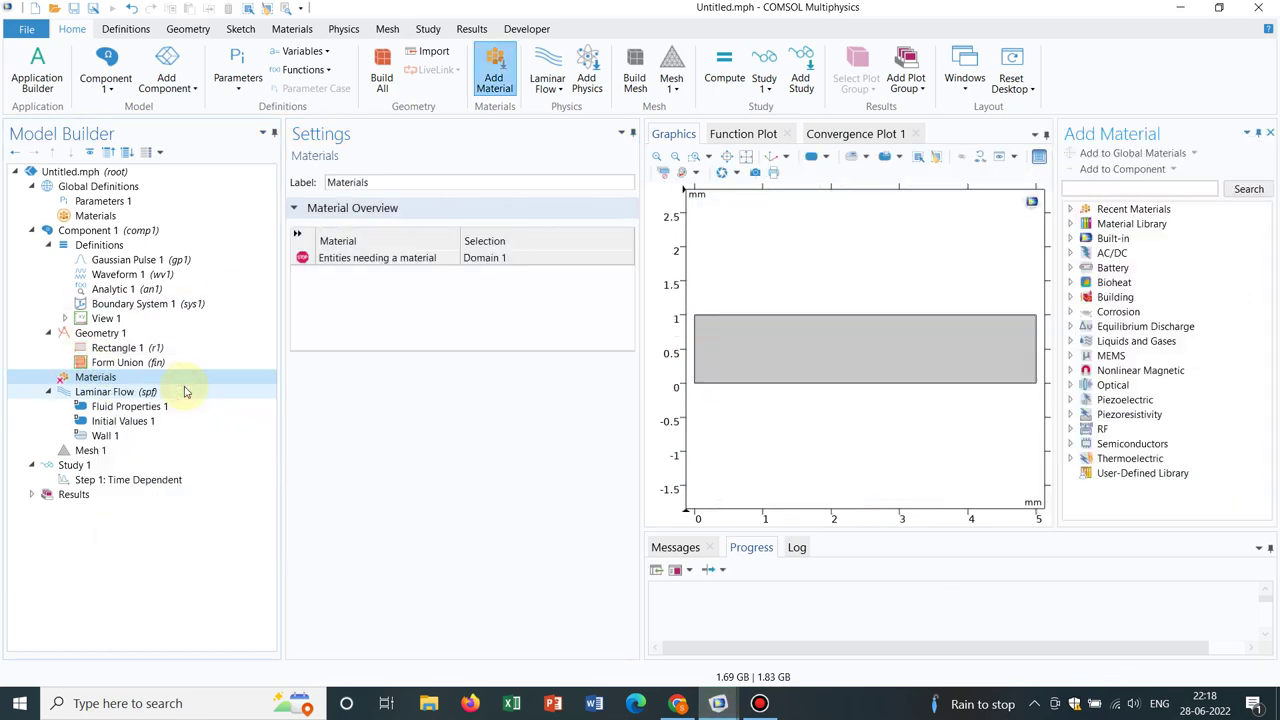
click(1071, 210)
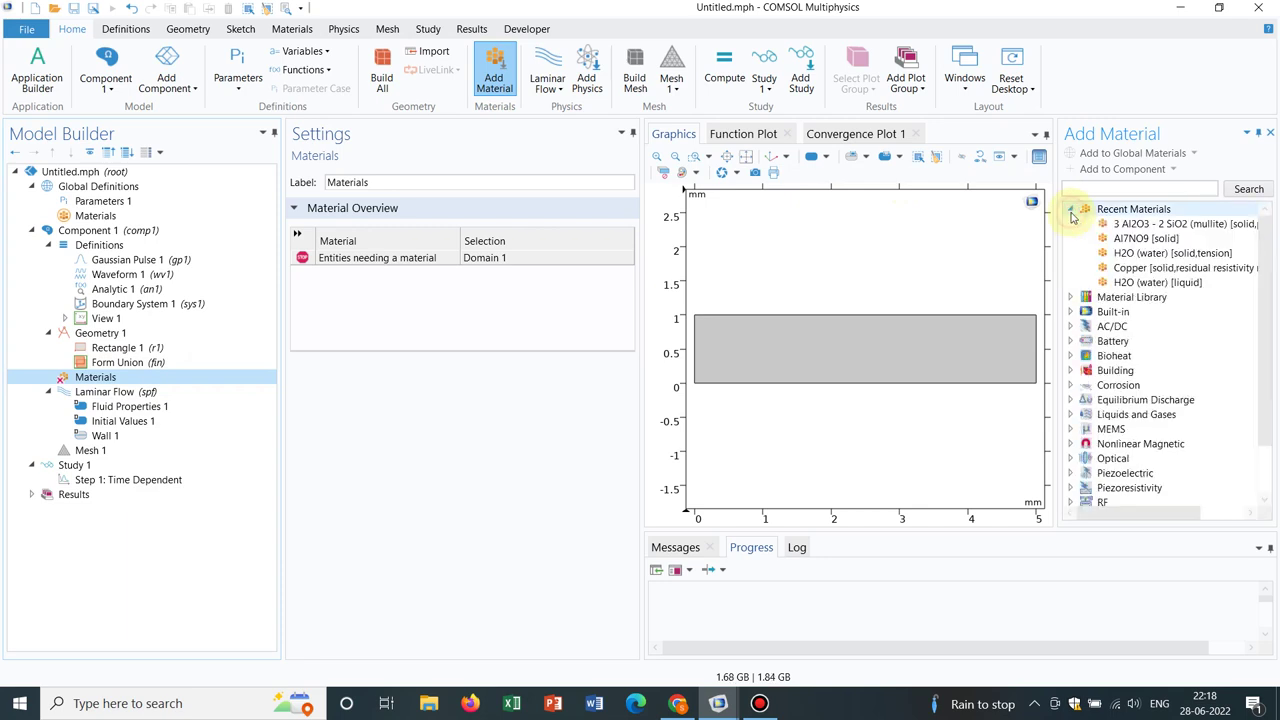
double_click(1150, 283)
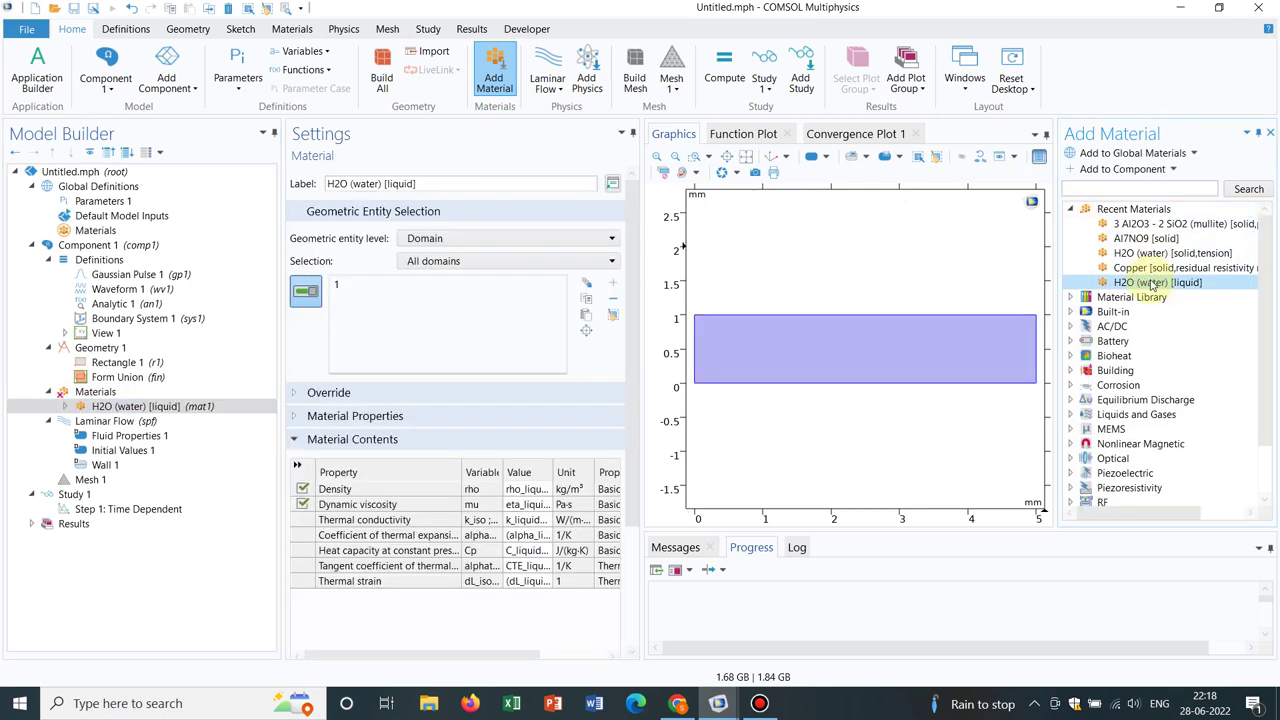
Add an Inlet condition to Laminar Flow and assign it to the rectangle's left edge.
click(120, 423)
right_click(119, 423)
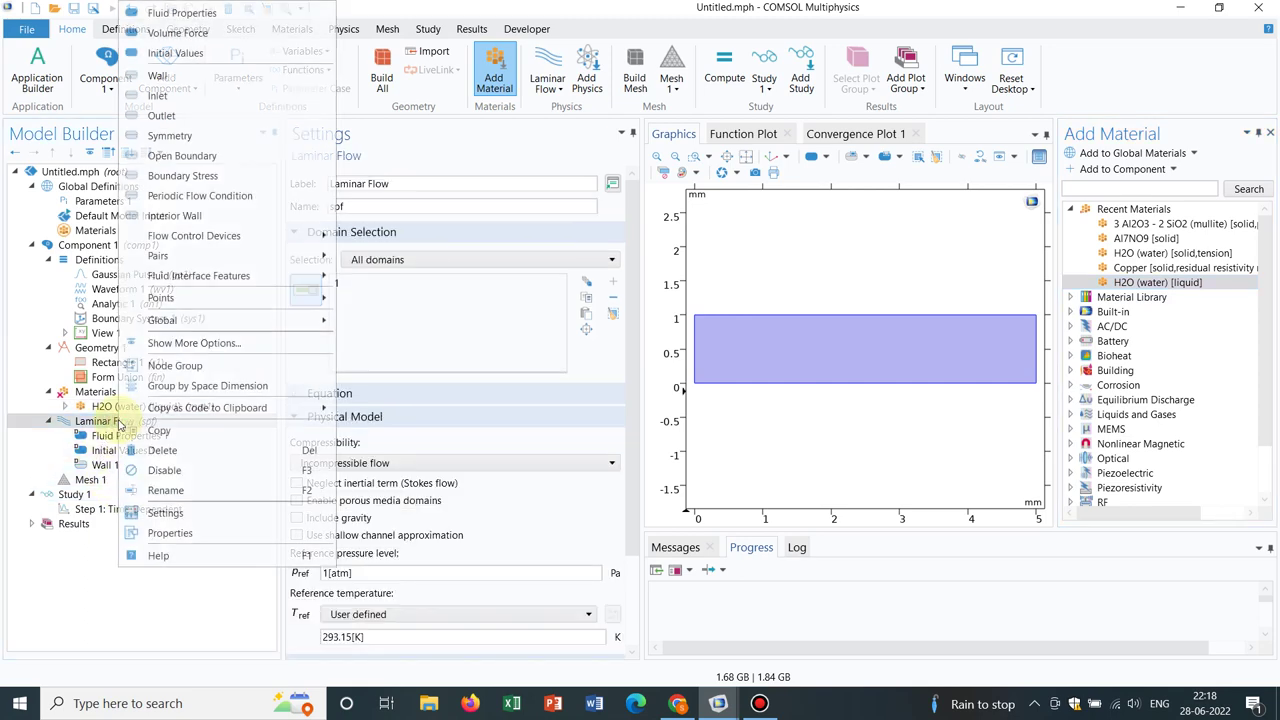
click(241, 101)
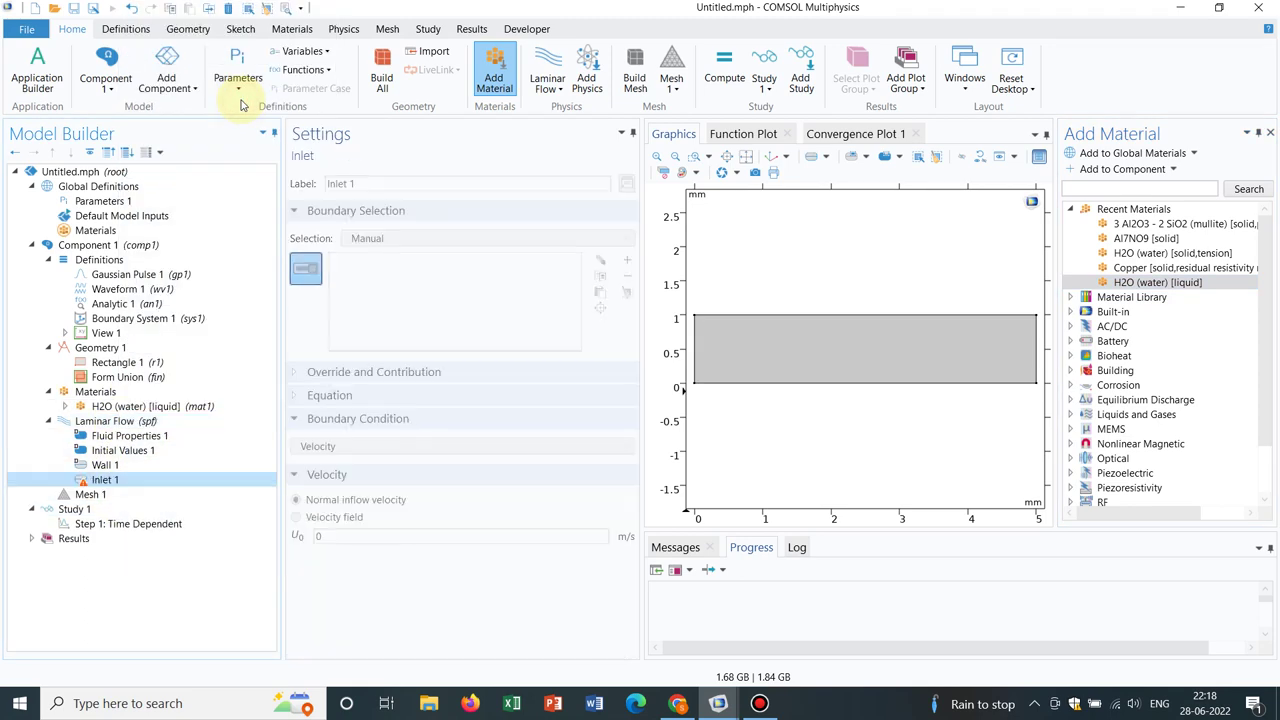
click(698, 352)
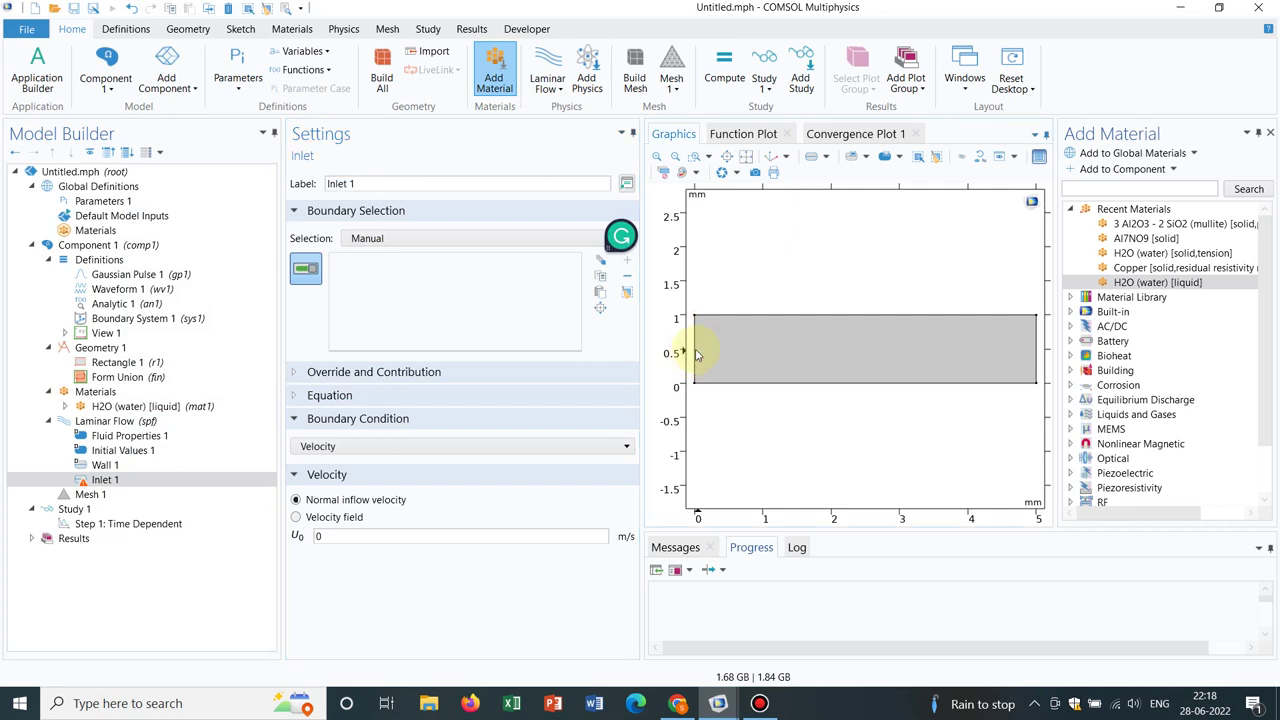
click(693, 350)
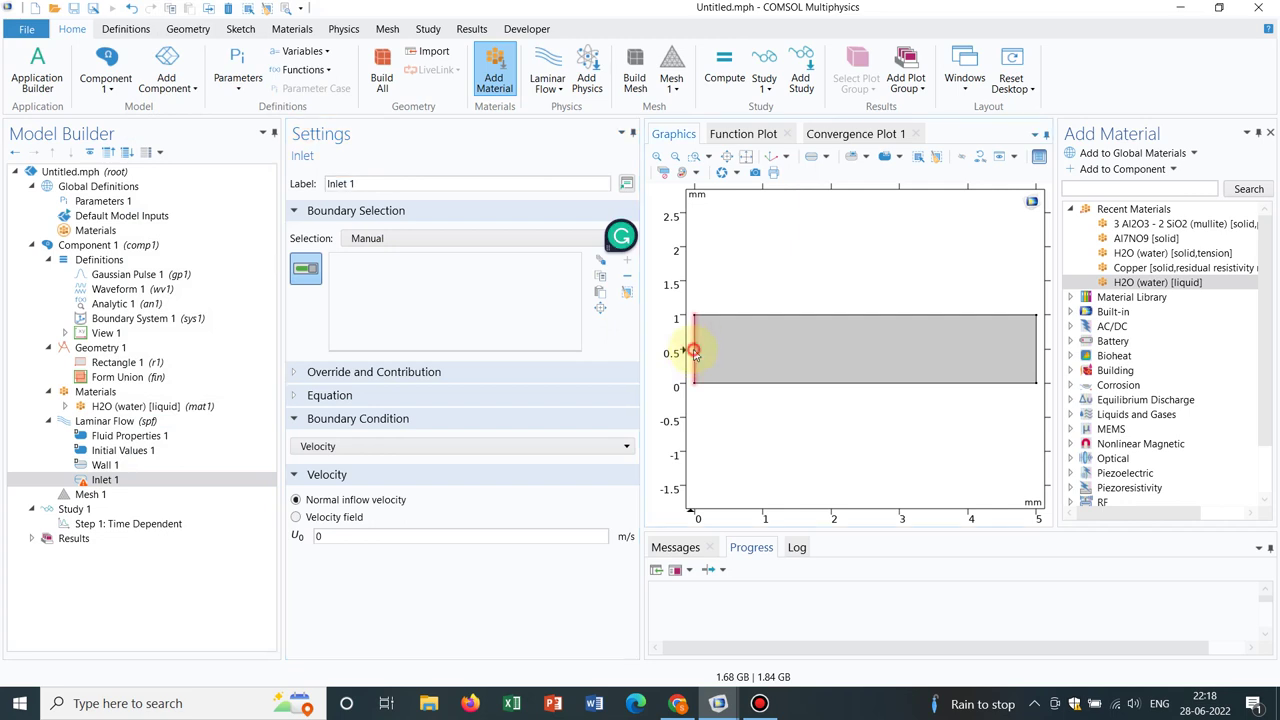
Add an Outlet condition to Laminar Flow and assign it to the rectangle's right edge.
click(118, 422)
right_click(120, 424)
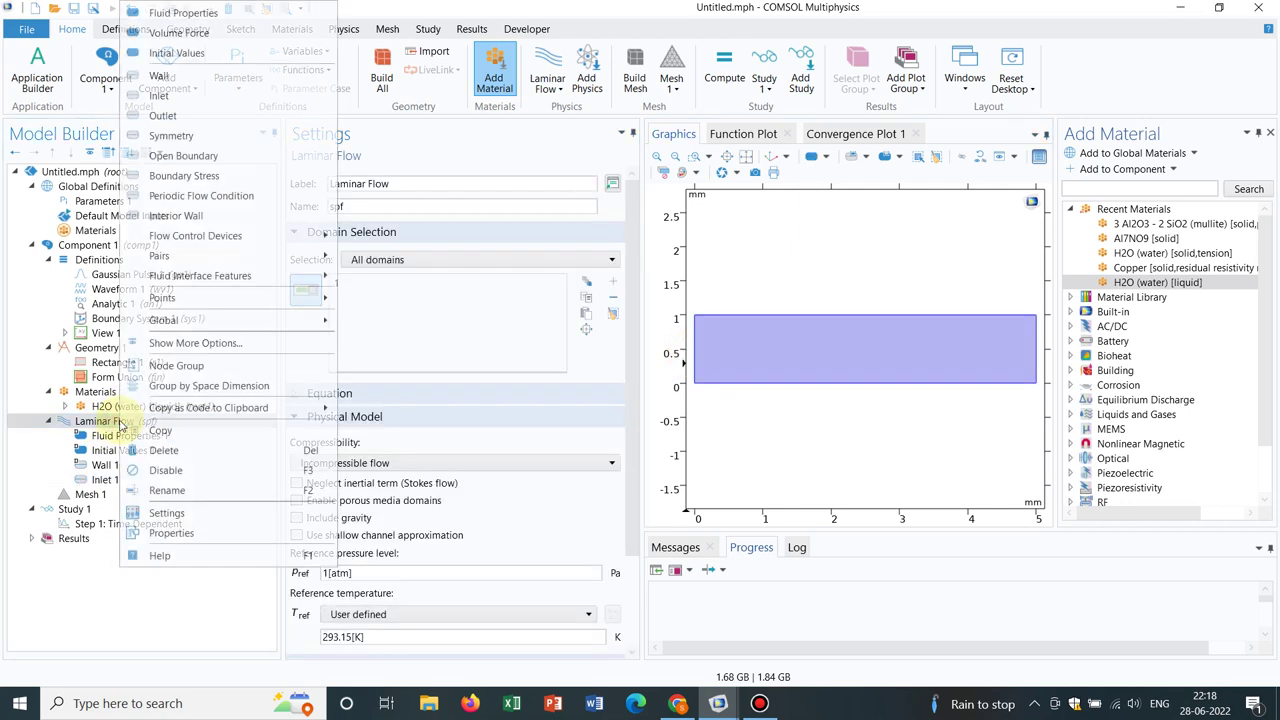
click(198, 117)
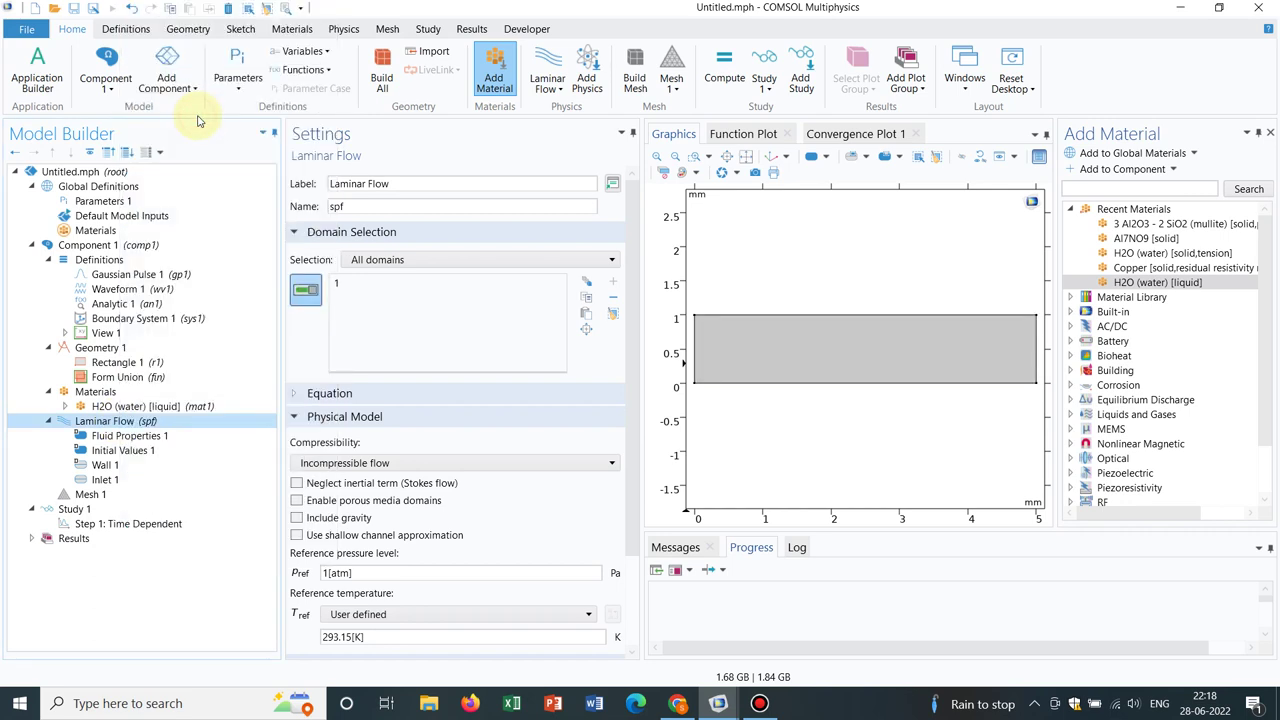
click(1040, 349)
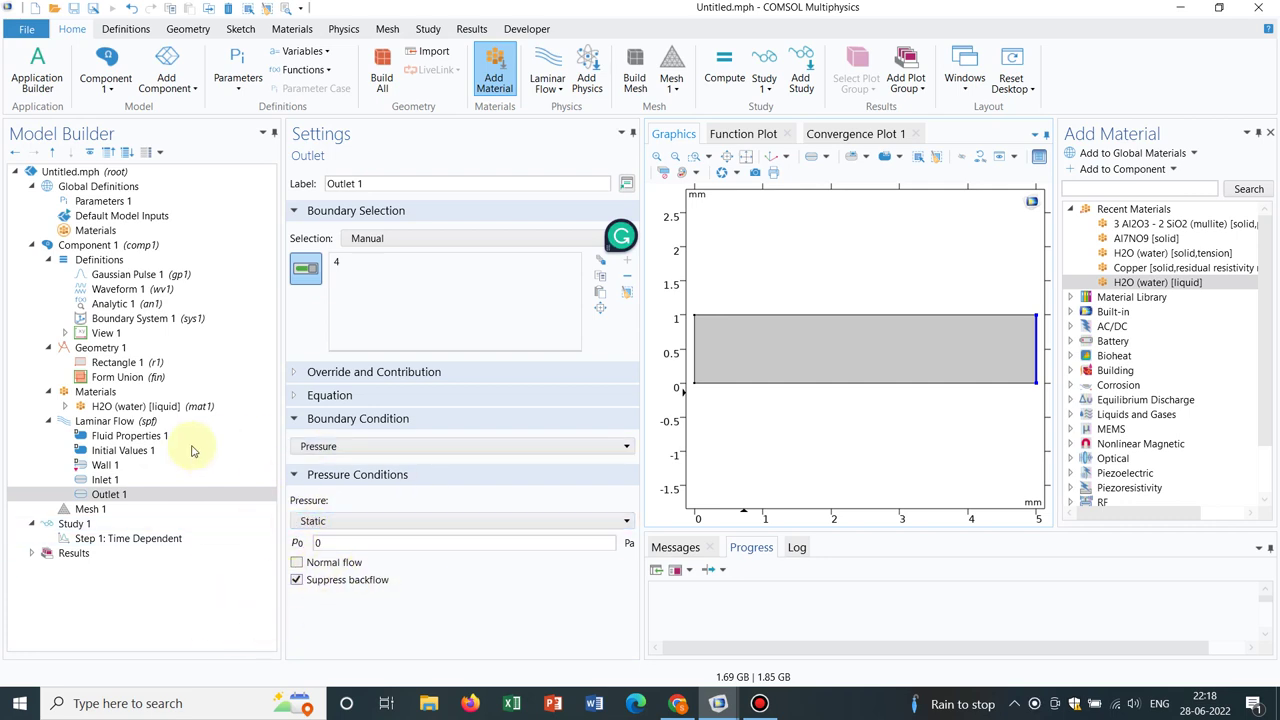
Set the inlet's normal inflow velocity to 0.1*an1(y), using the analytic function's name.
click(108, 482)
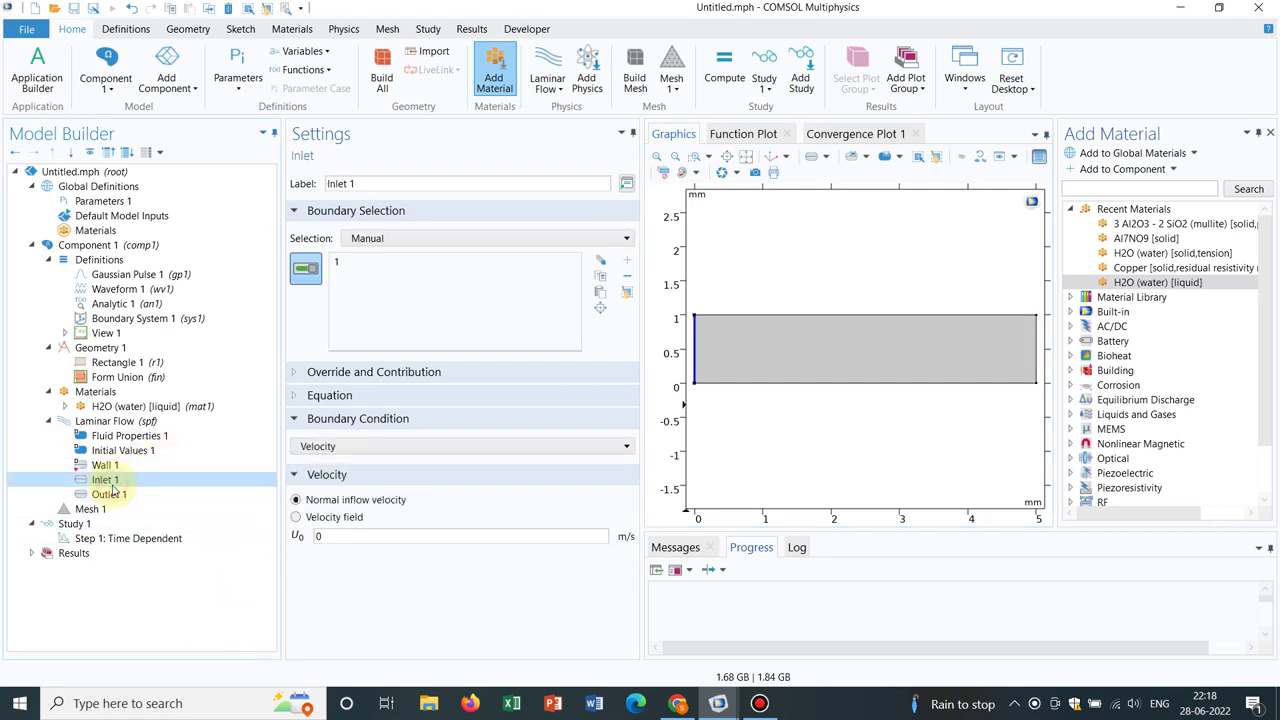
click(167, 305)
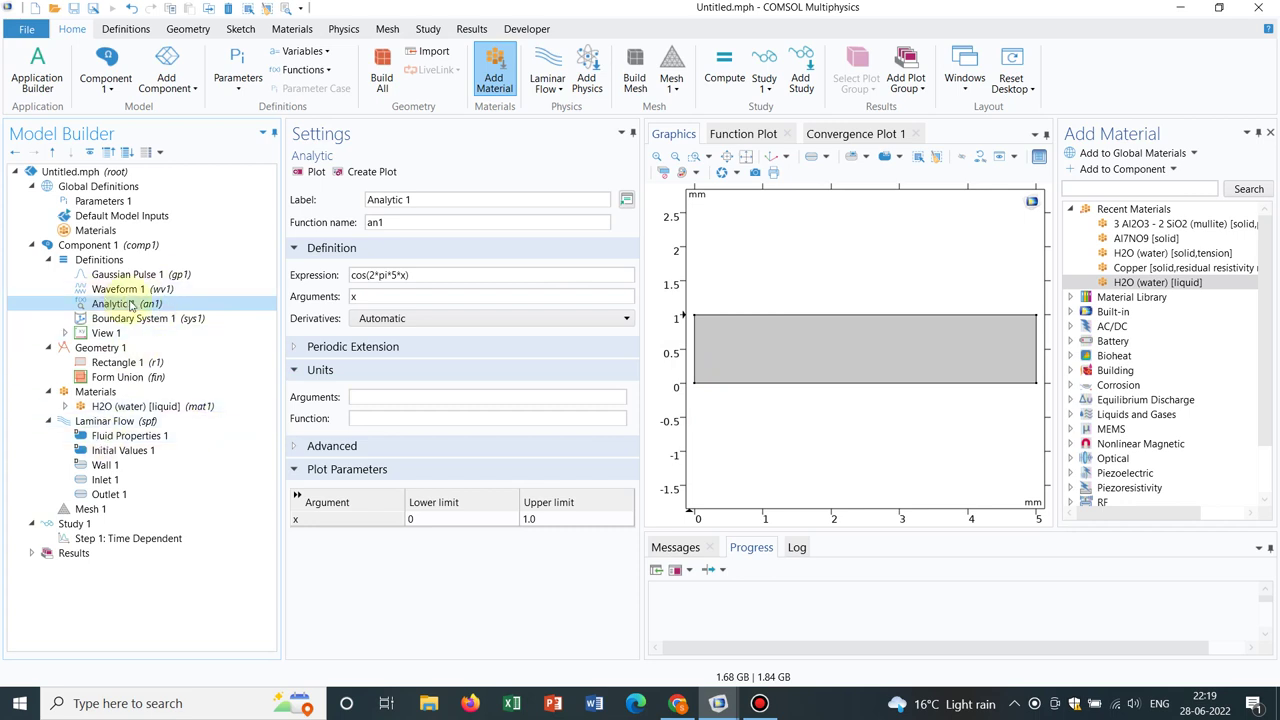
click(139, 483)
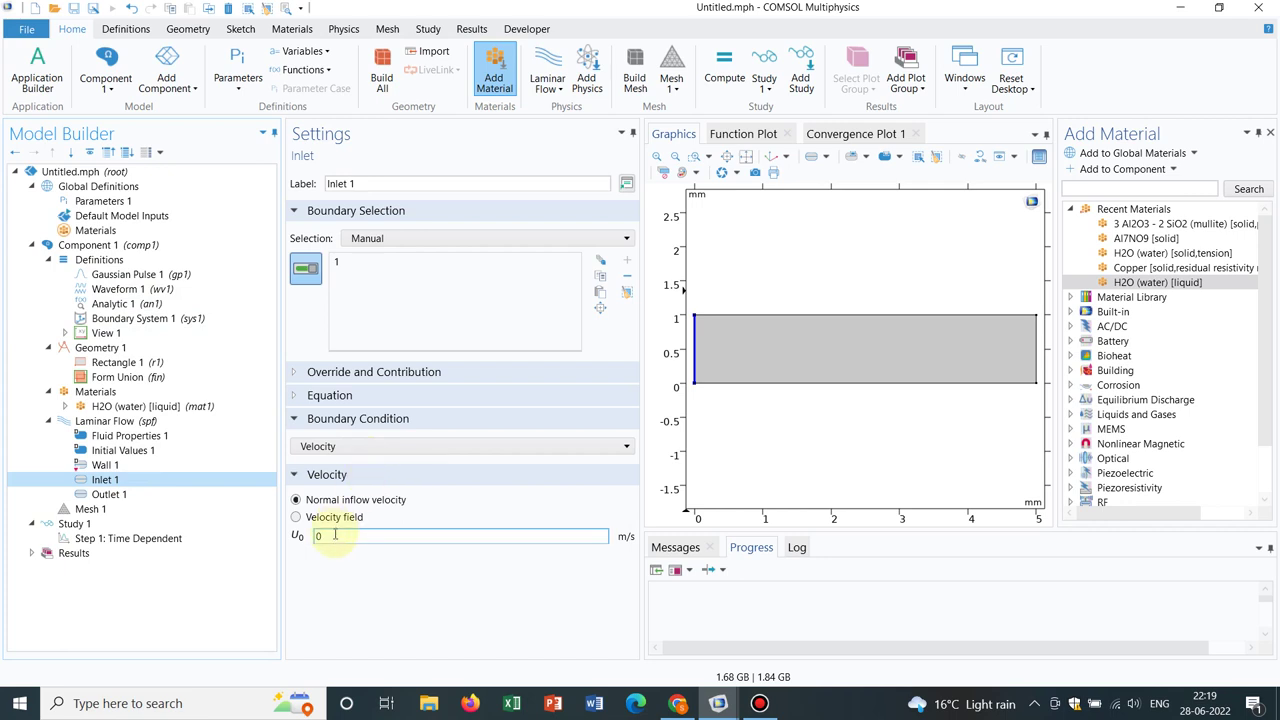
double_click(330, 536)
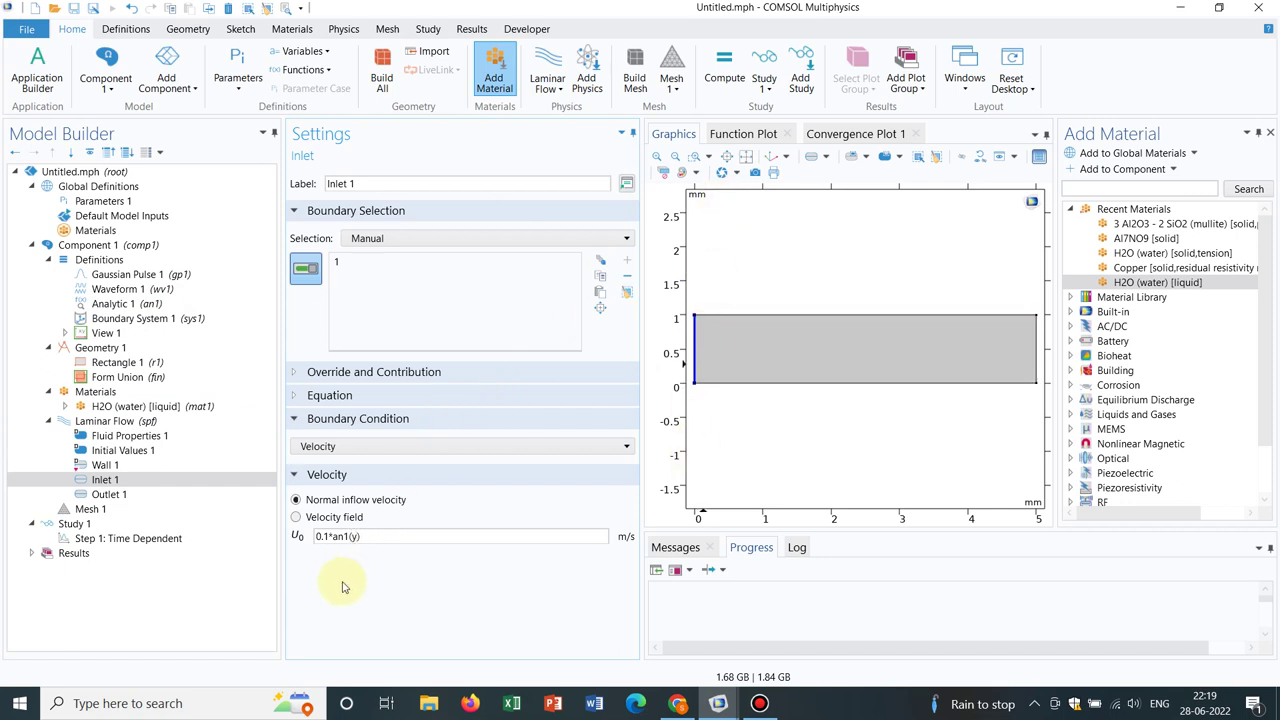
click(379, 620)
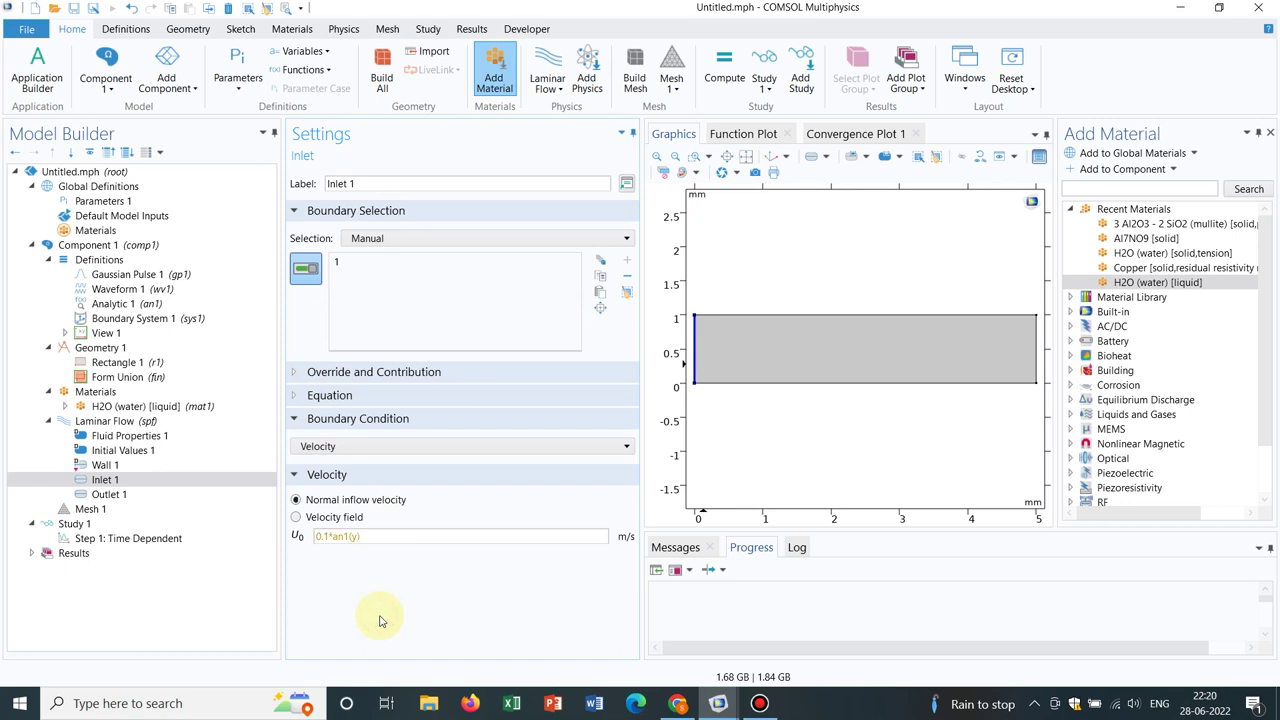
Make the function argument dimensionless in the inlet velocity expression, giving 0.1*an1(y[1/m]).
click(357, 537)
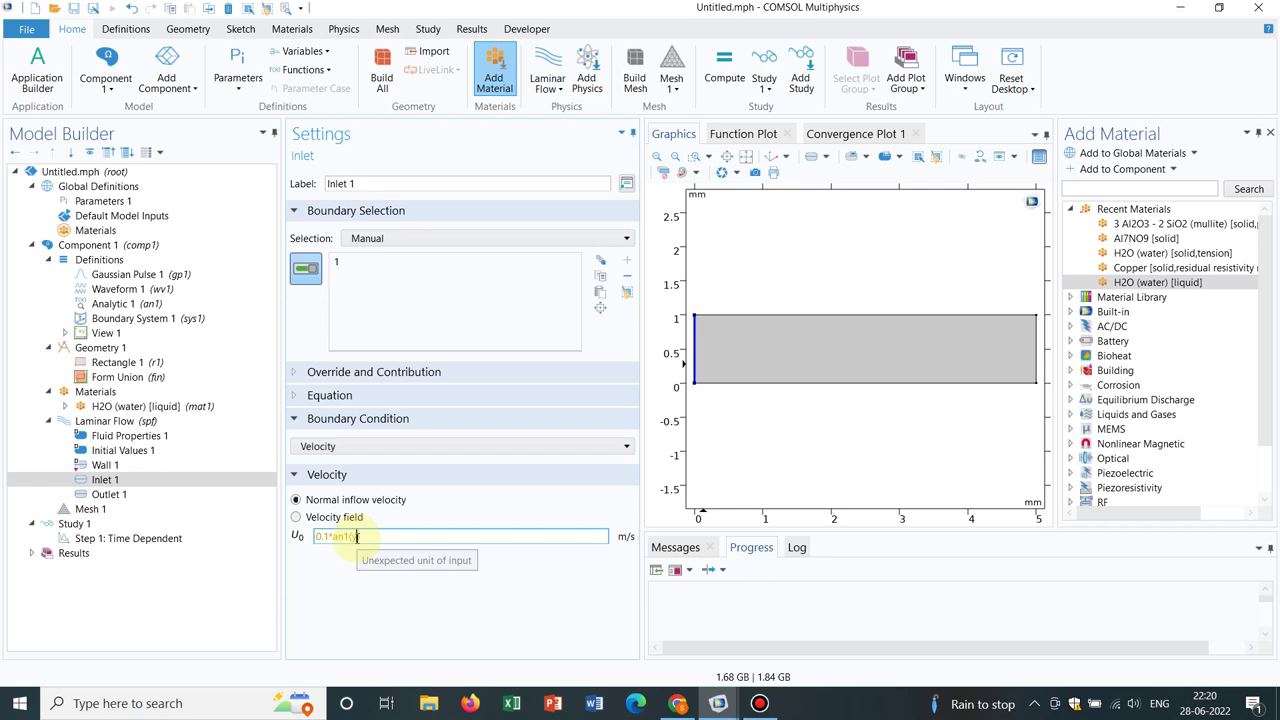
click(355, 600)
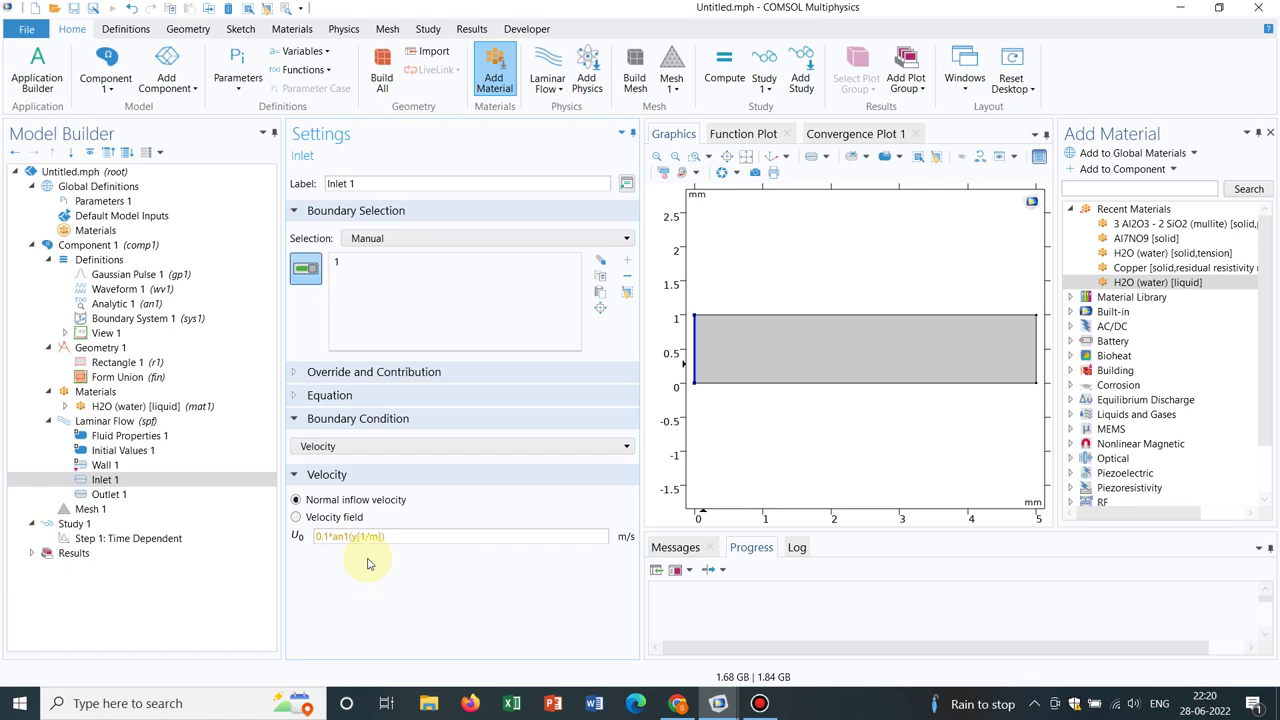
click(390, 588)
click(500, 536)
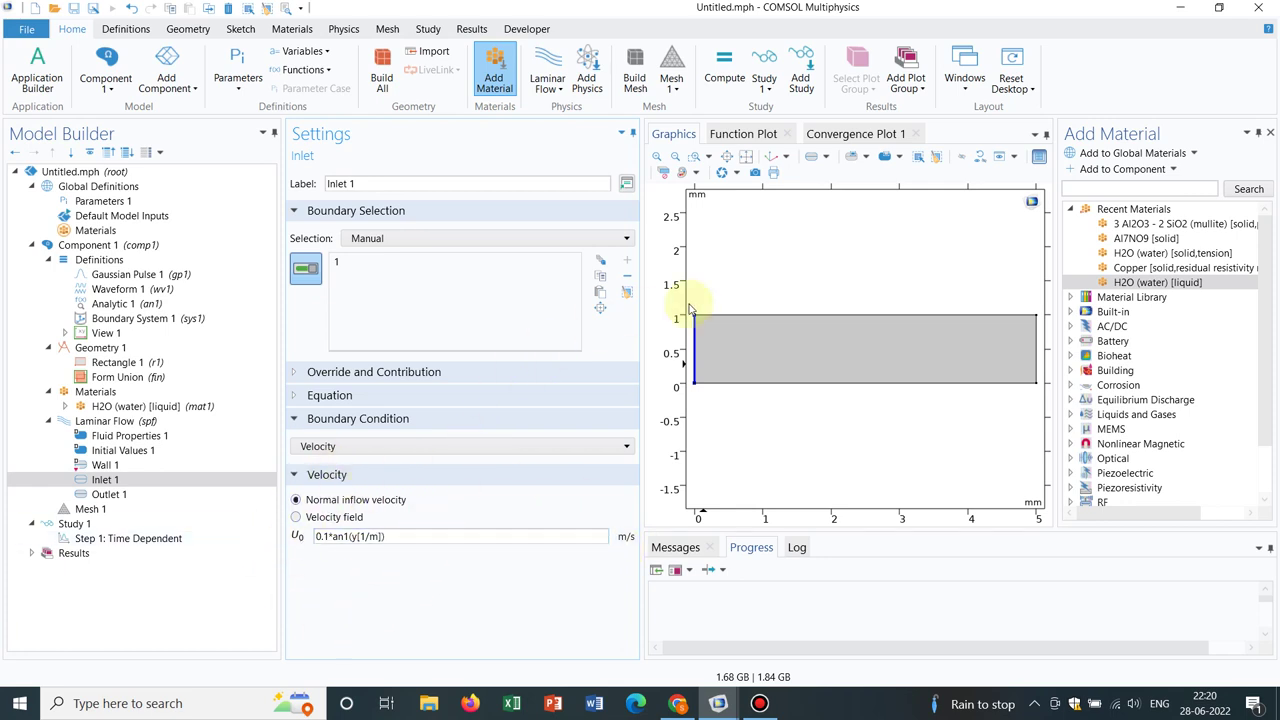
Close the Add Material window and plot the analytic function an1 again.
click(1270, 133)
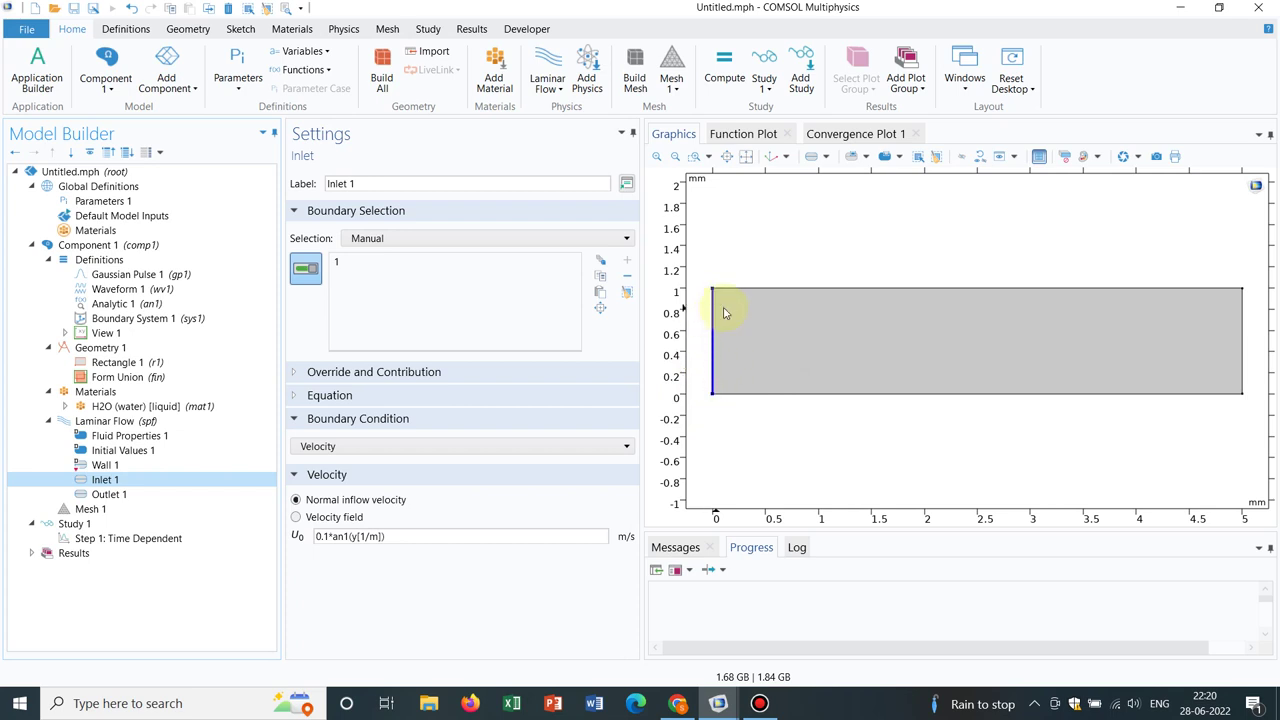
click(128, 304)
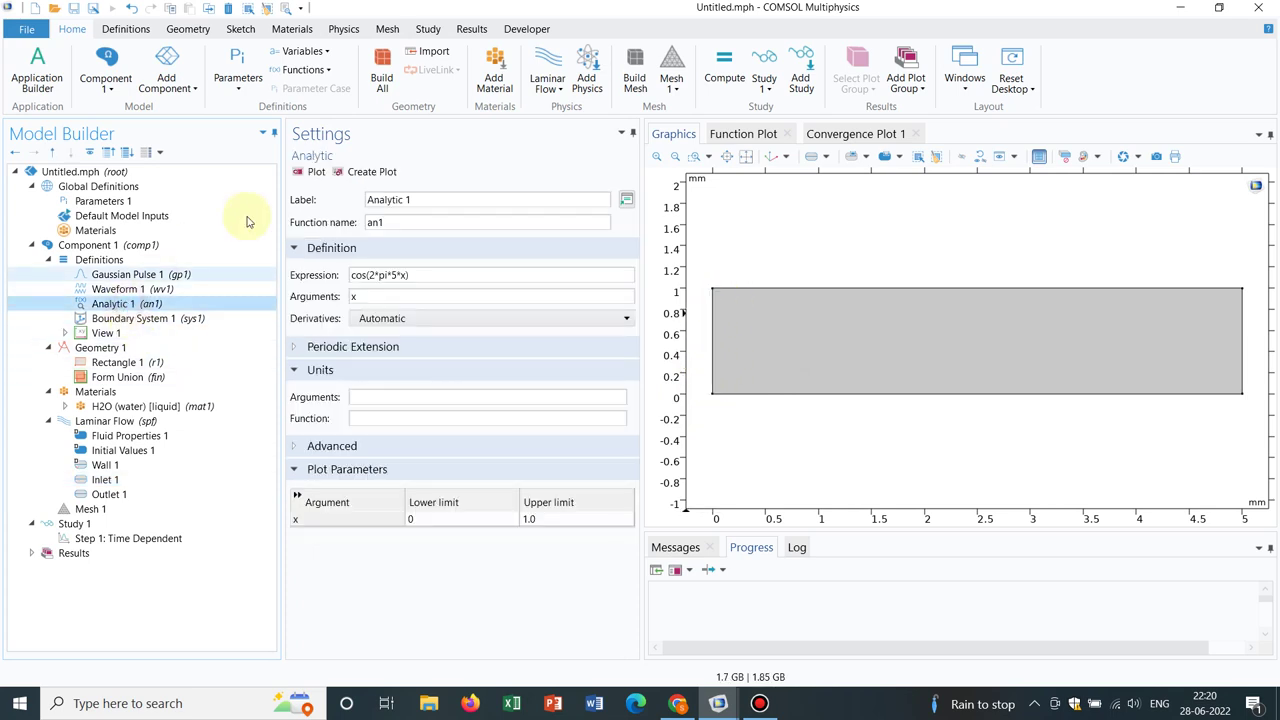
click(310, 171)
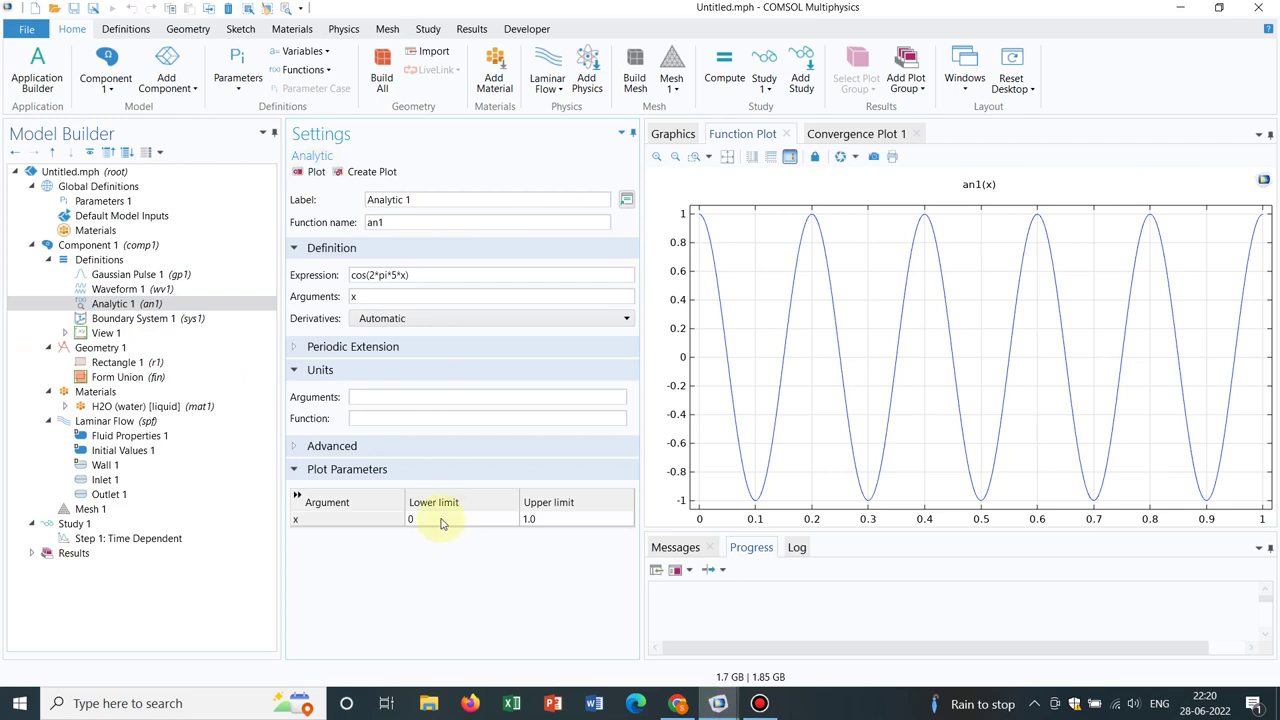
Build the physics-controlled mesh for the channel rectangle.
click(147, 484)
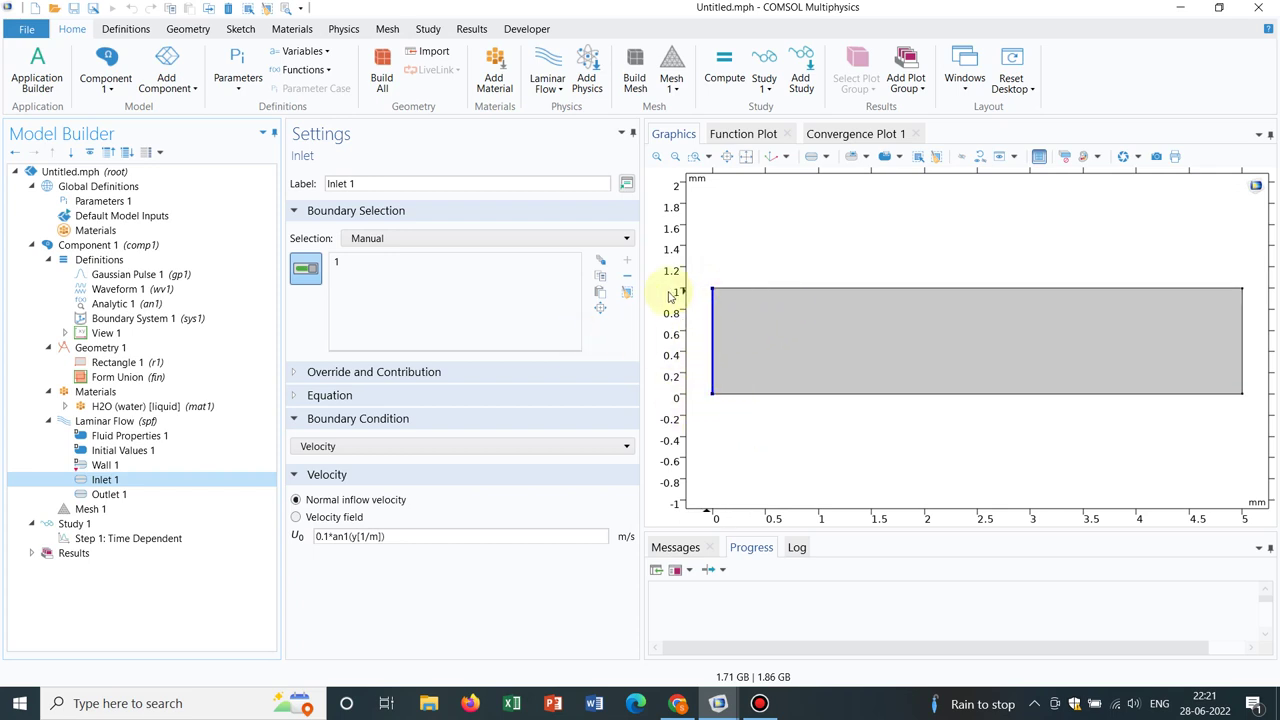
click(107, 540)
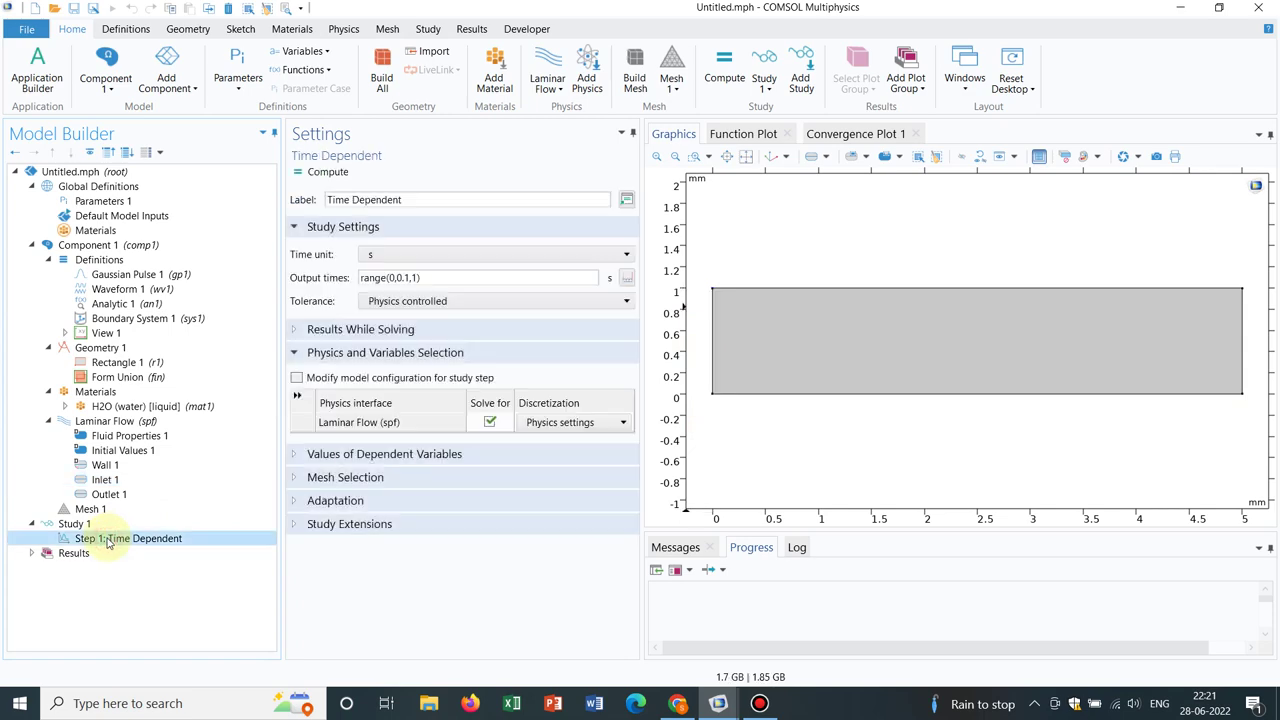
click(111, 510)
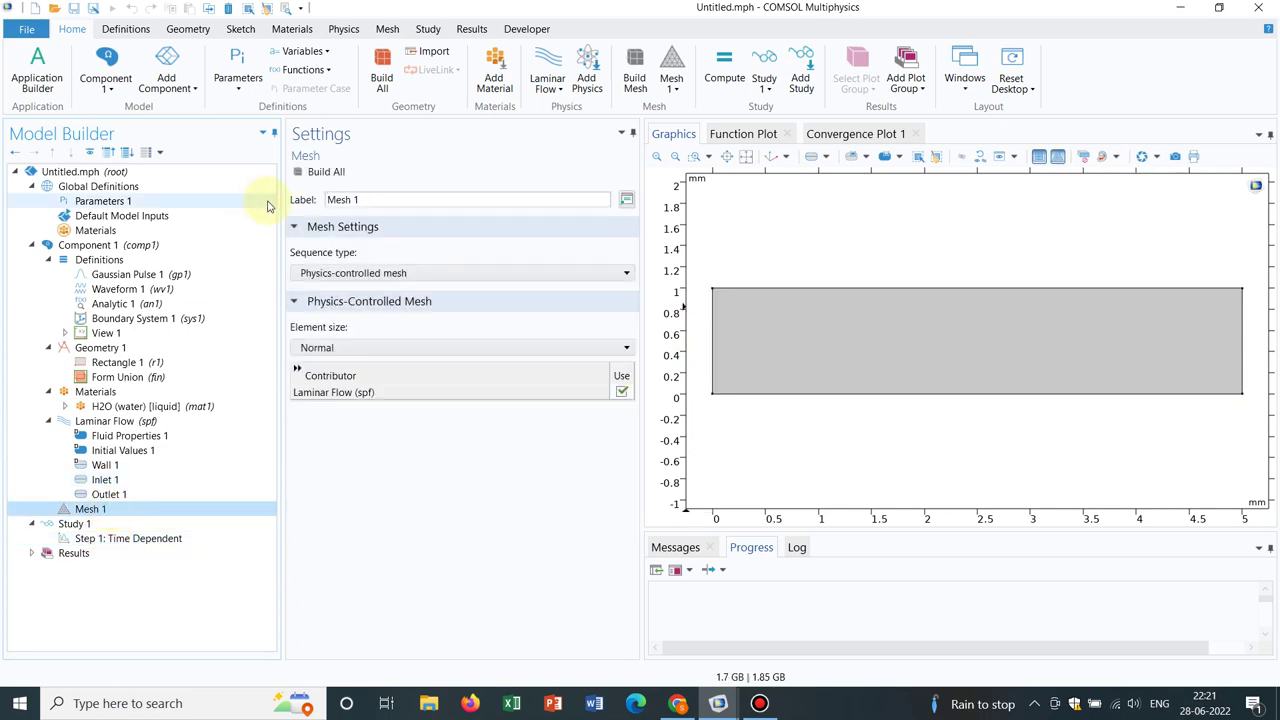
click(325, 173)
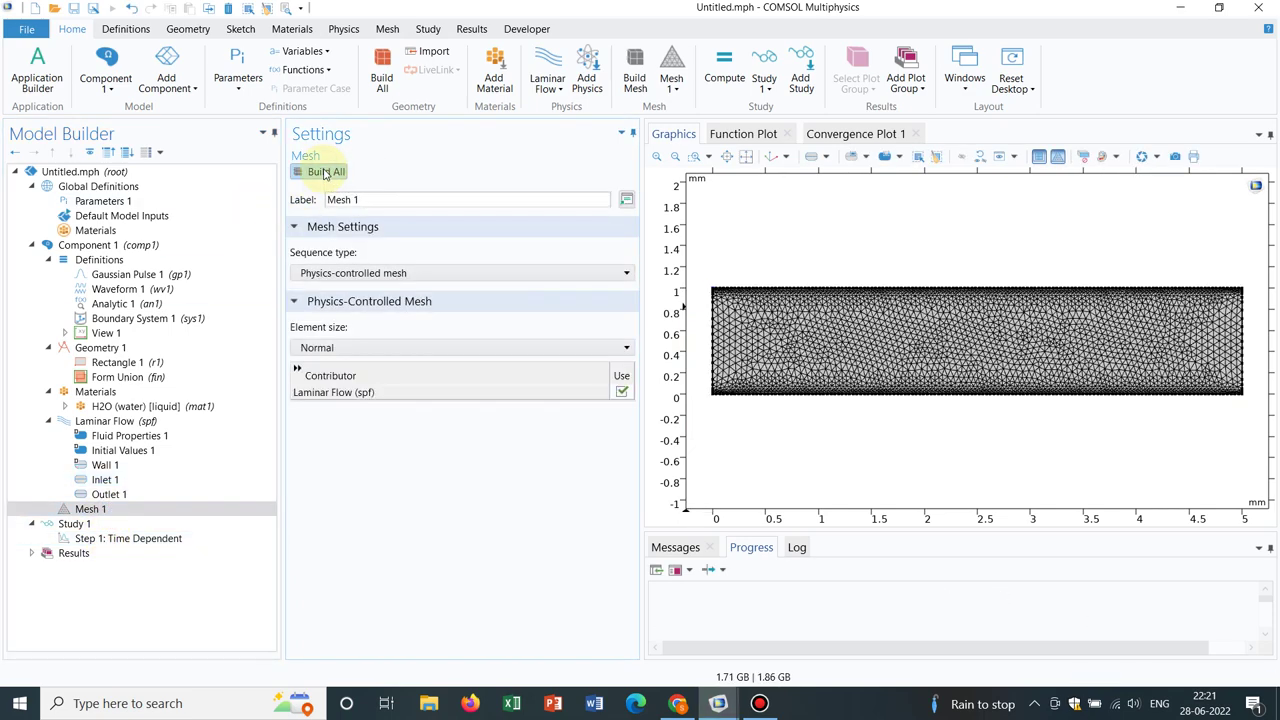
Set the Time Dependent study's output times to range(0,0.01,0.1) and compute the study.
click(112, 541)
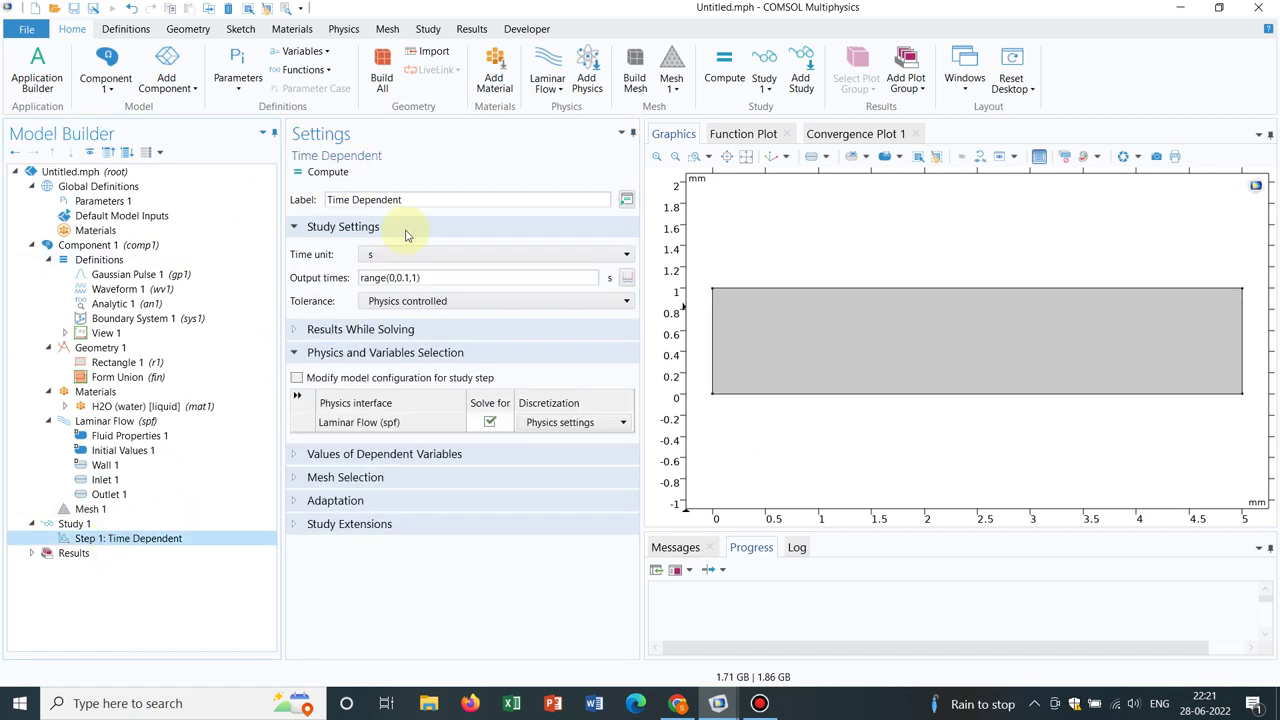
click(405, 279)
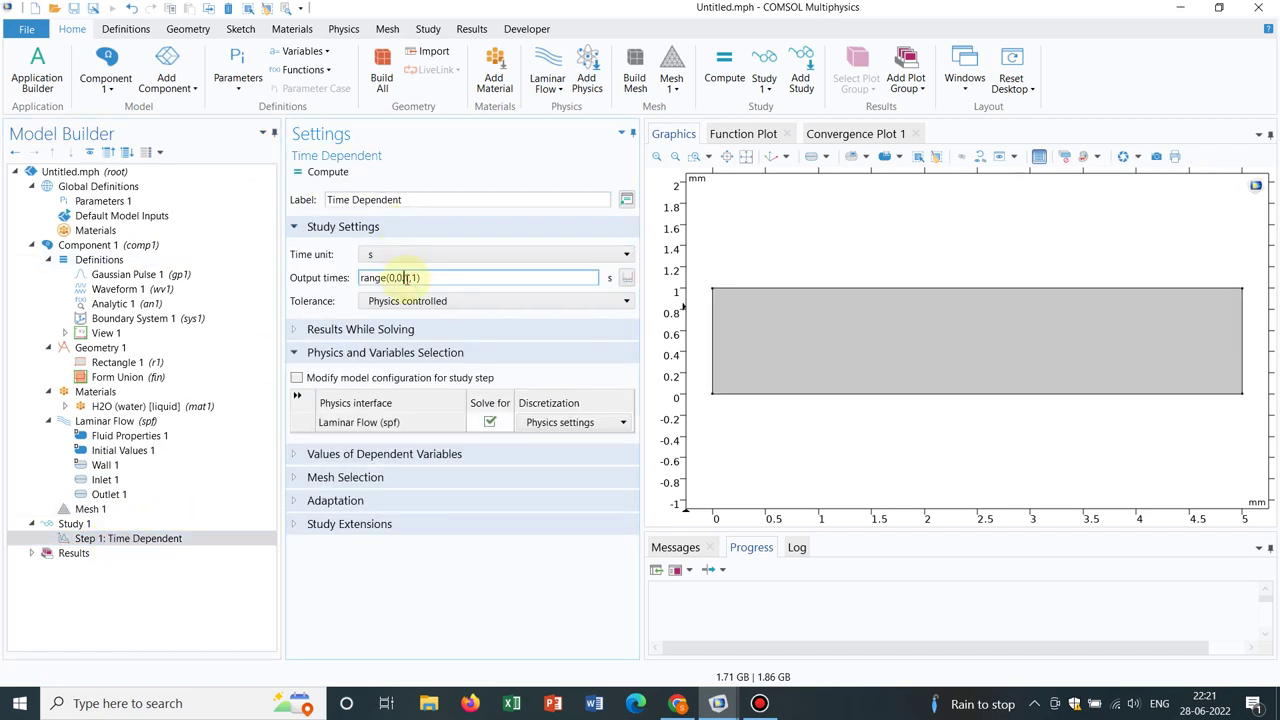
text(01)
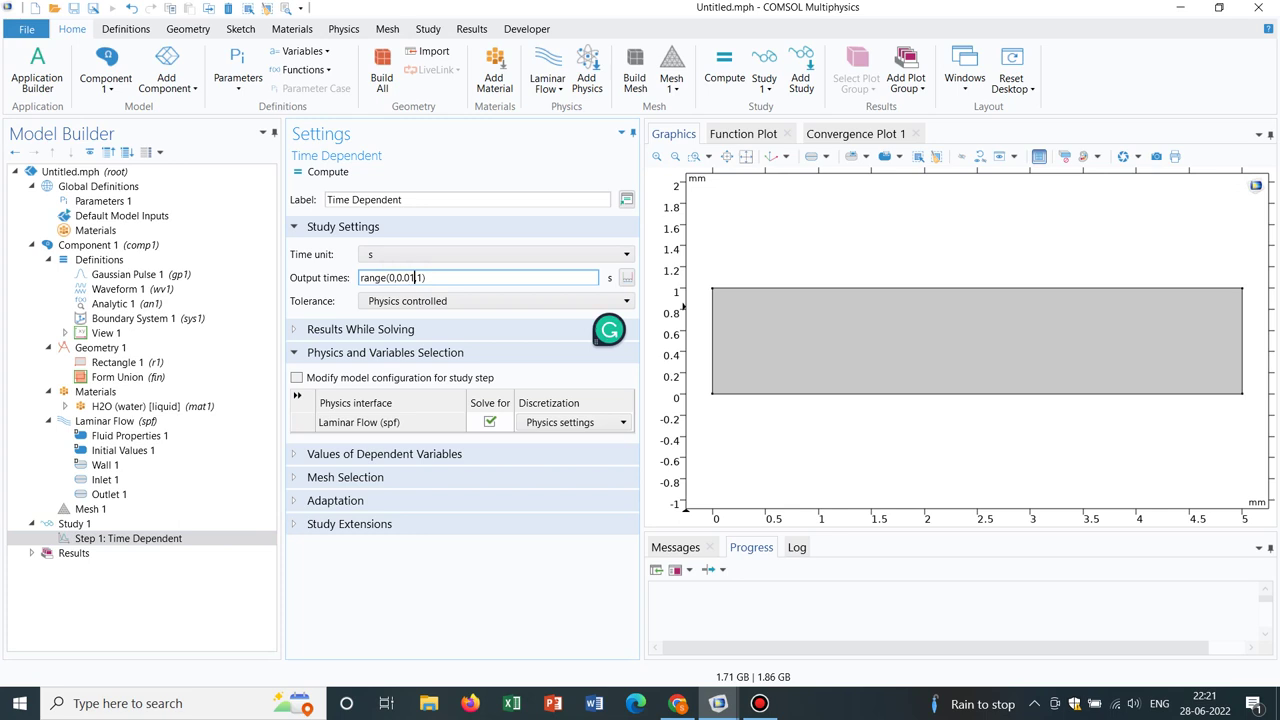
key(Right)
key(Right)
text(0.)
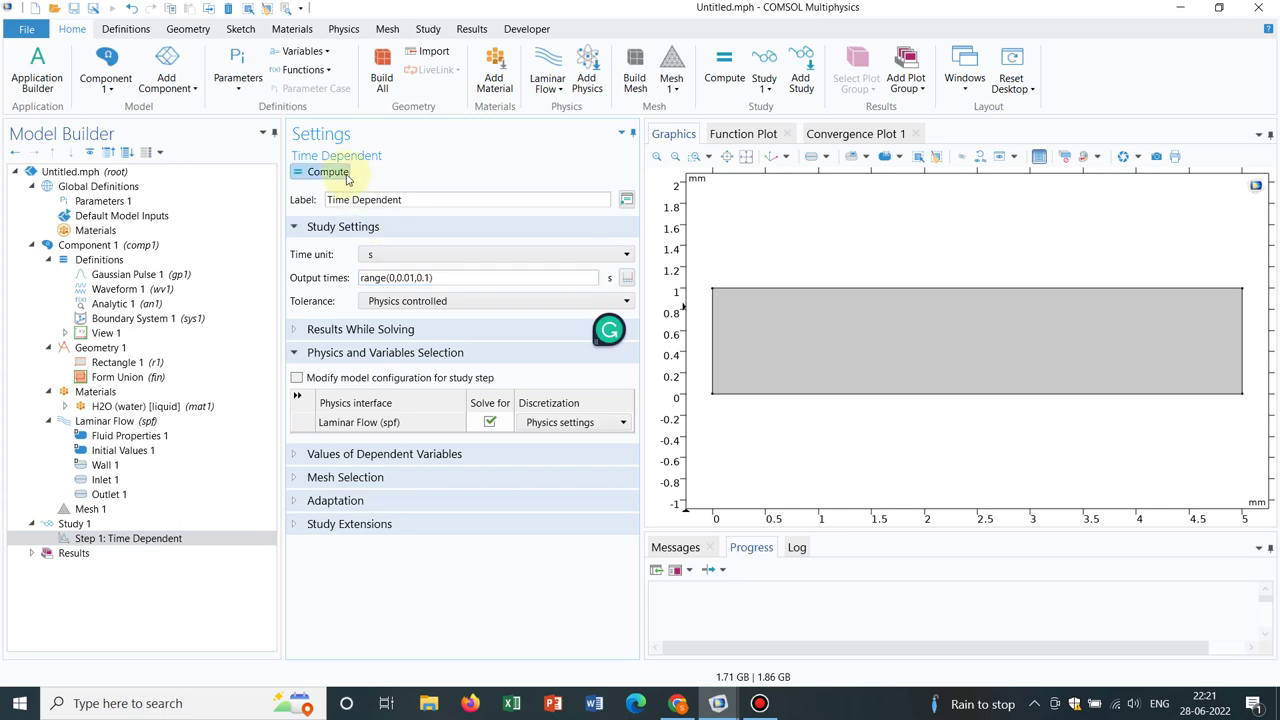
click(340, 175)
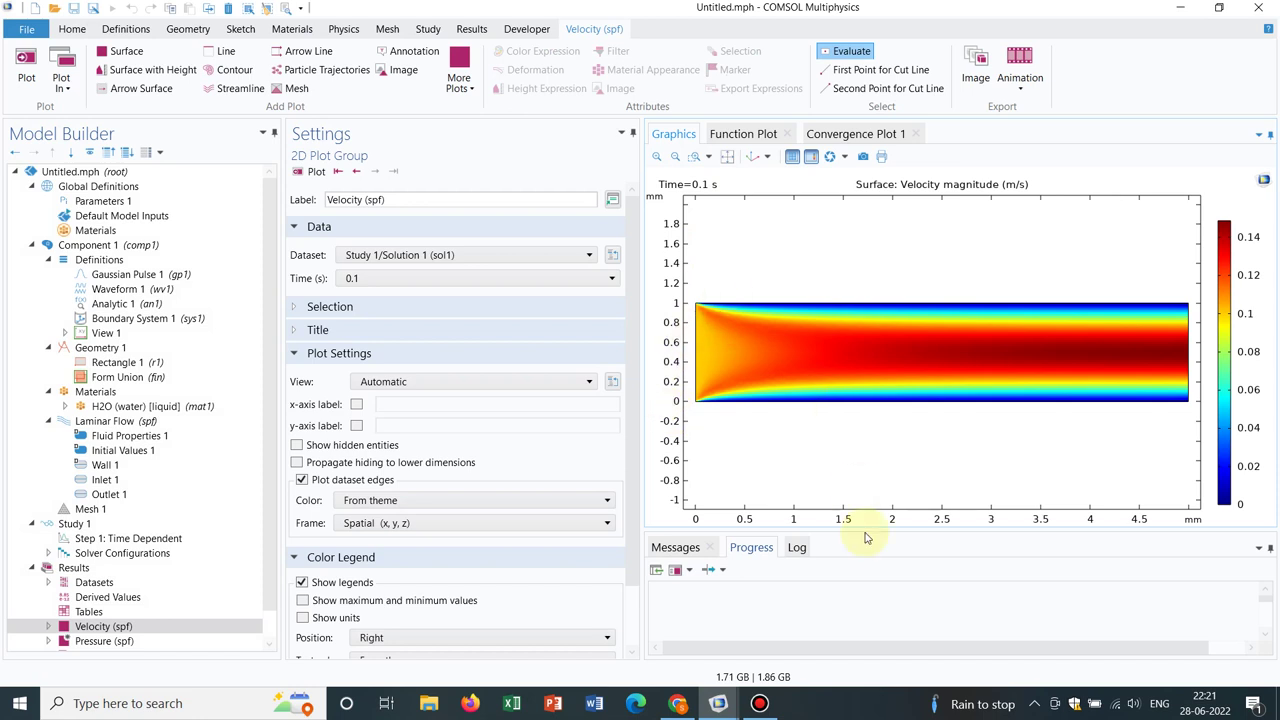
Review the inlet velocity expression and set the upper plot limit of x in the analytic function an1 to 0.001.
click(108, 480)
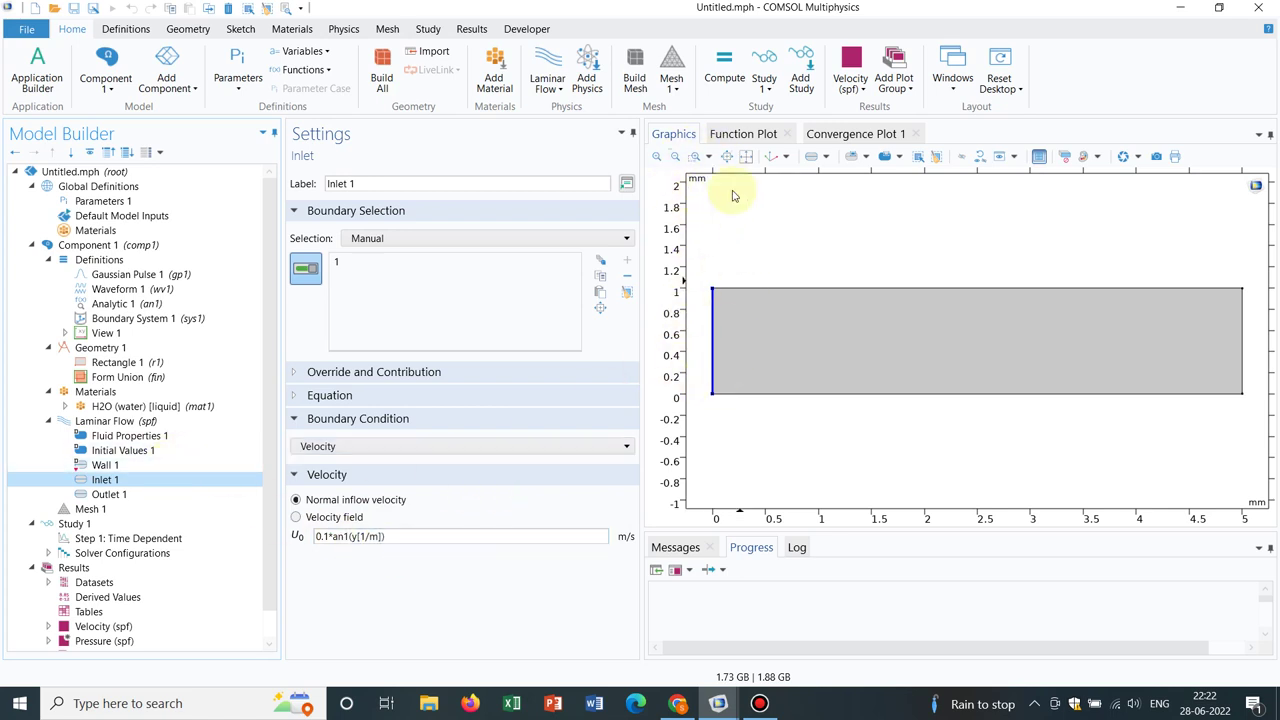
click(370, 542)
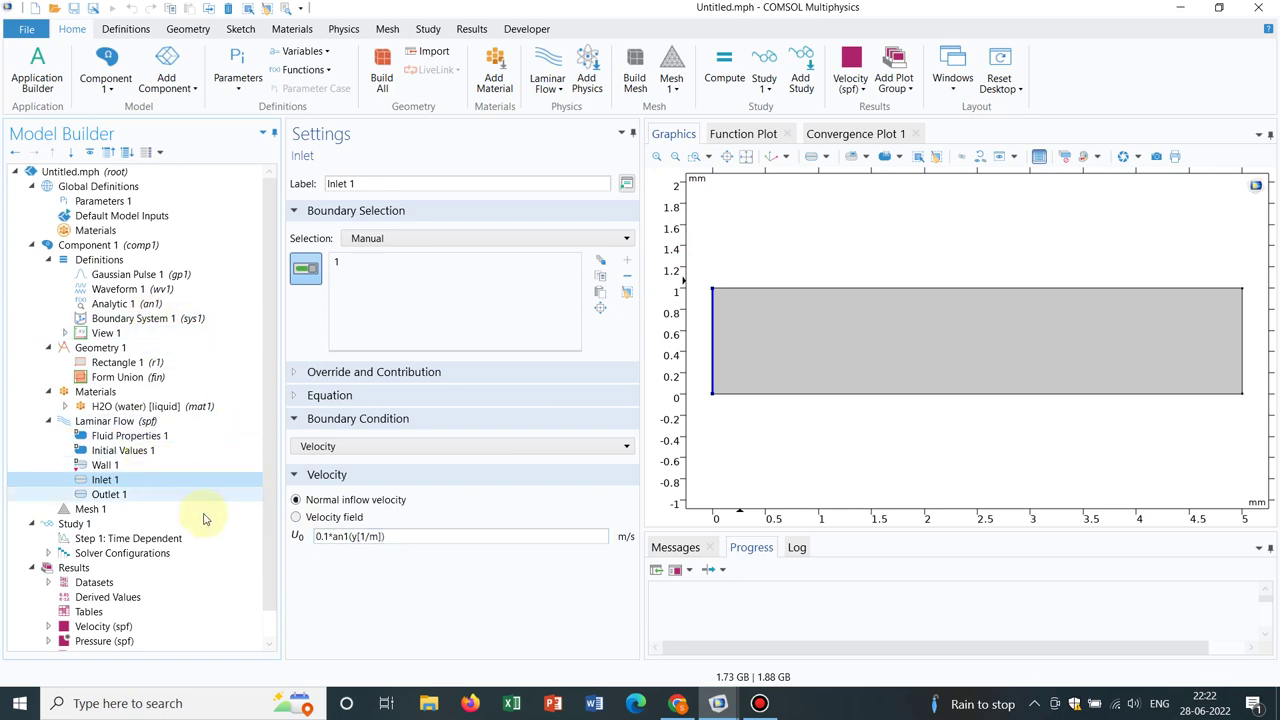
click(177, 304)
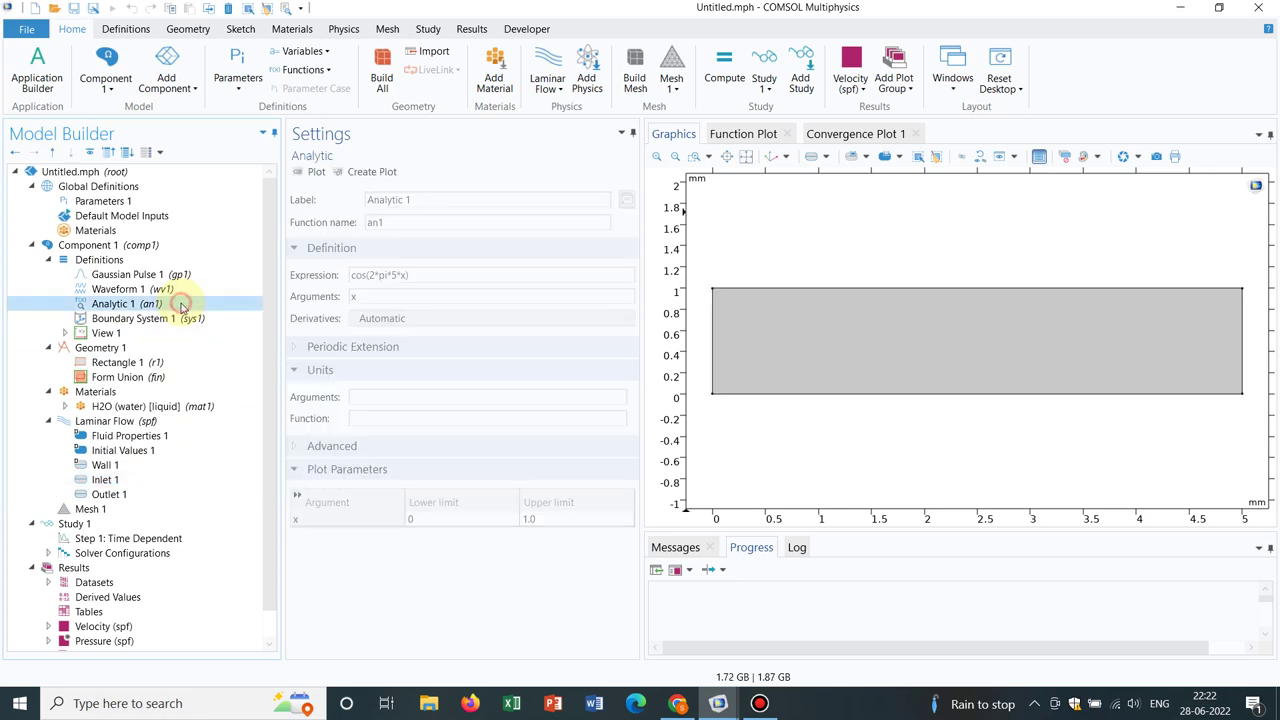
click(521, 518)
text(0)
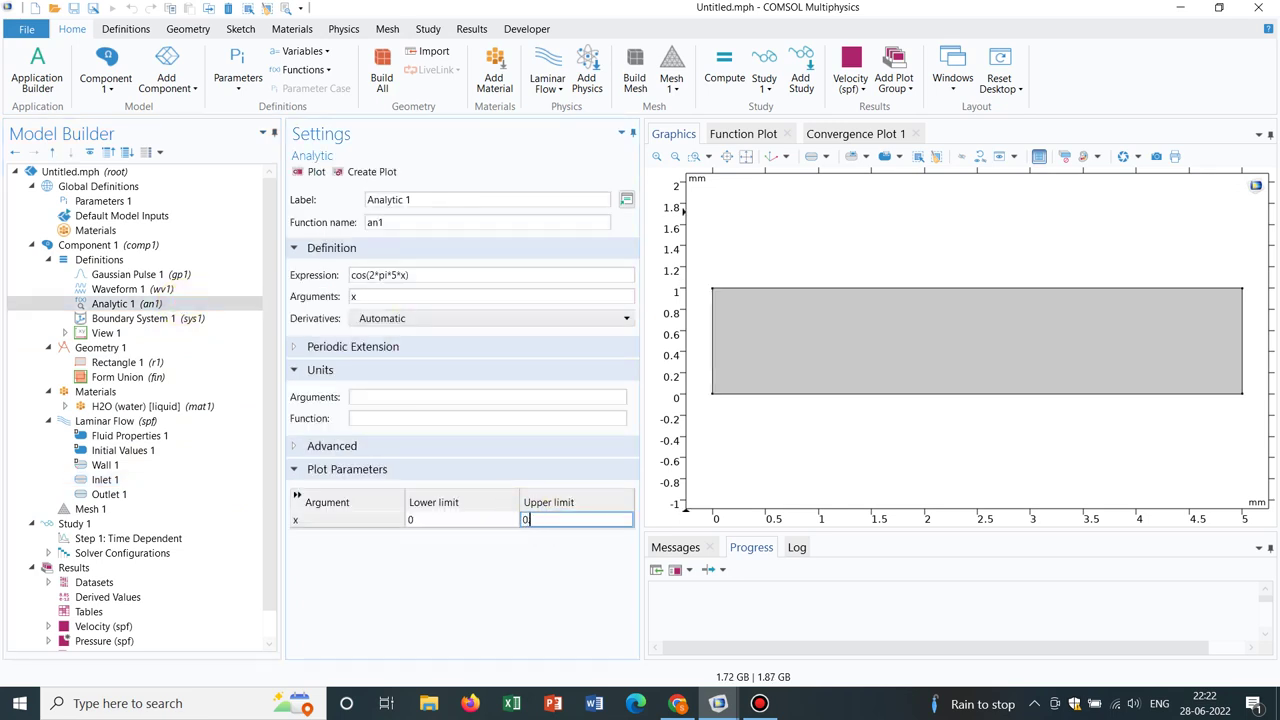
text(.001)
key(Return)
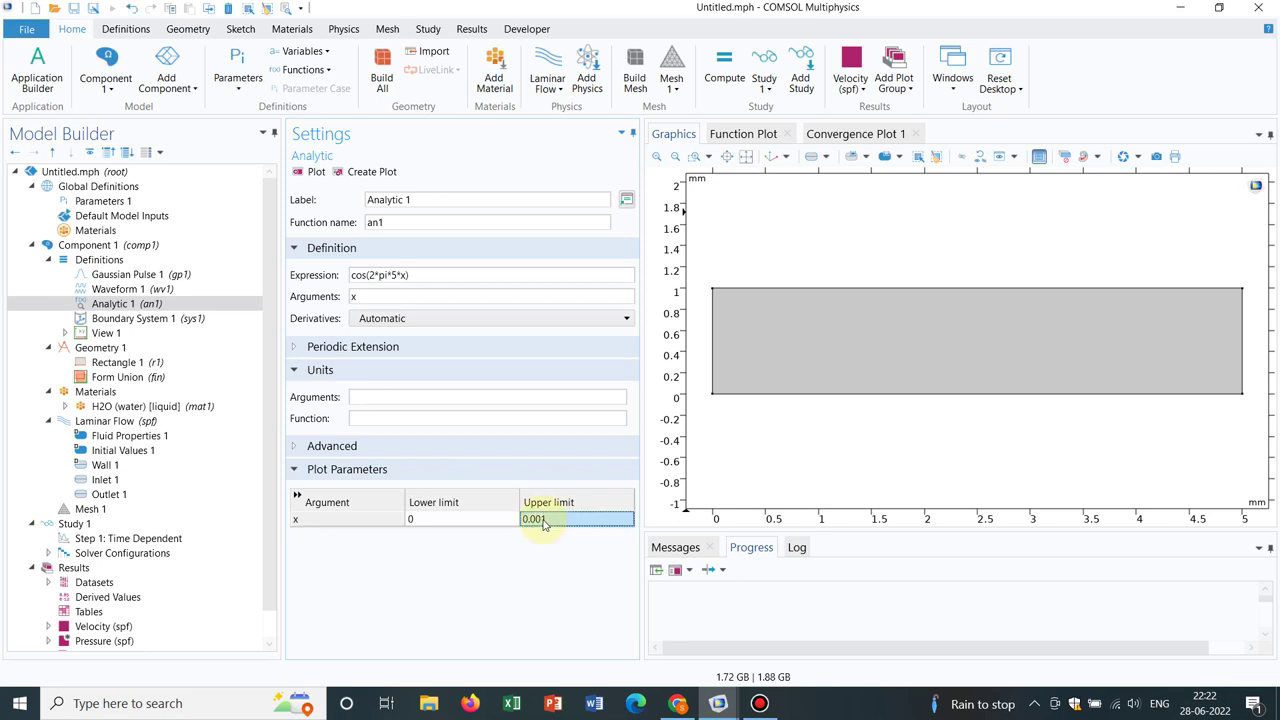
Change the analytic function's expression to cos(2*pi*5*x/0.001) and plot it.
click(408, 275)
text(/0))
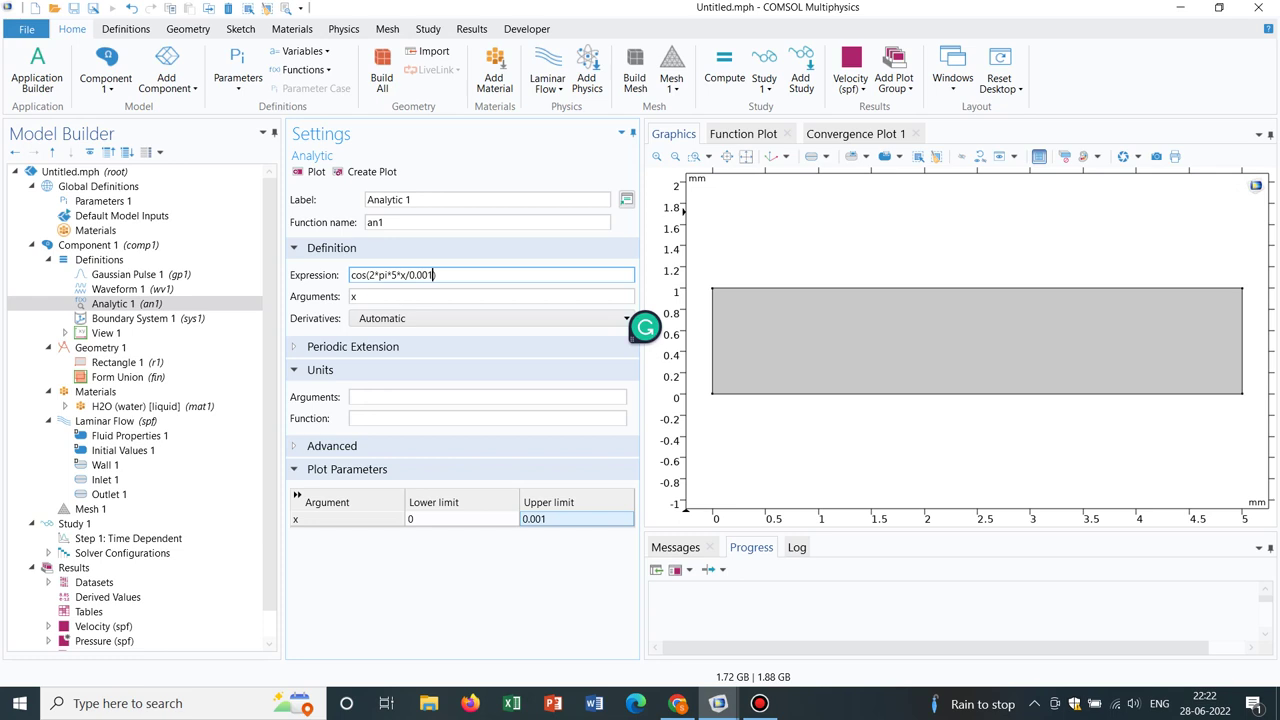
click(316, 143)
click(316, 171)
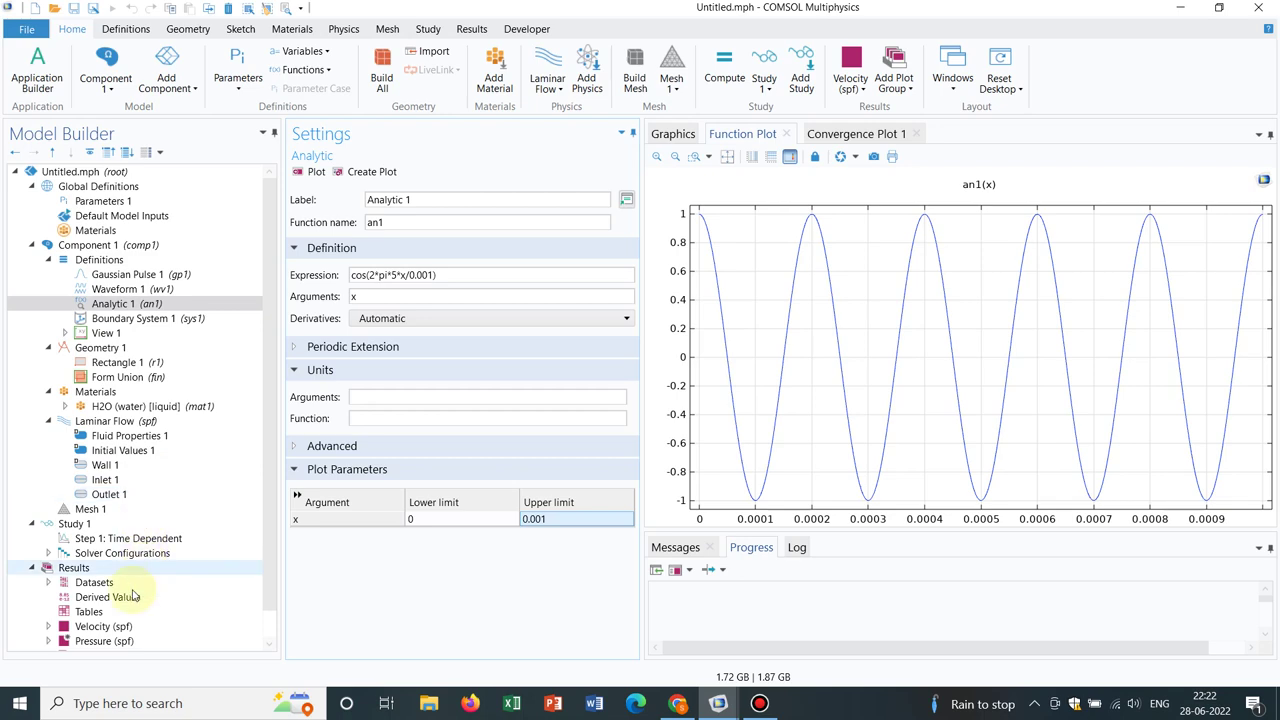
Check the velocity plot and inlet condition, and recompute the Time Dependent study with the rescaled analytic function.
click(118, 641)
click(108, 626)
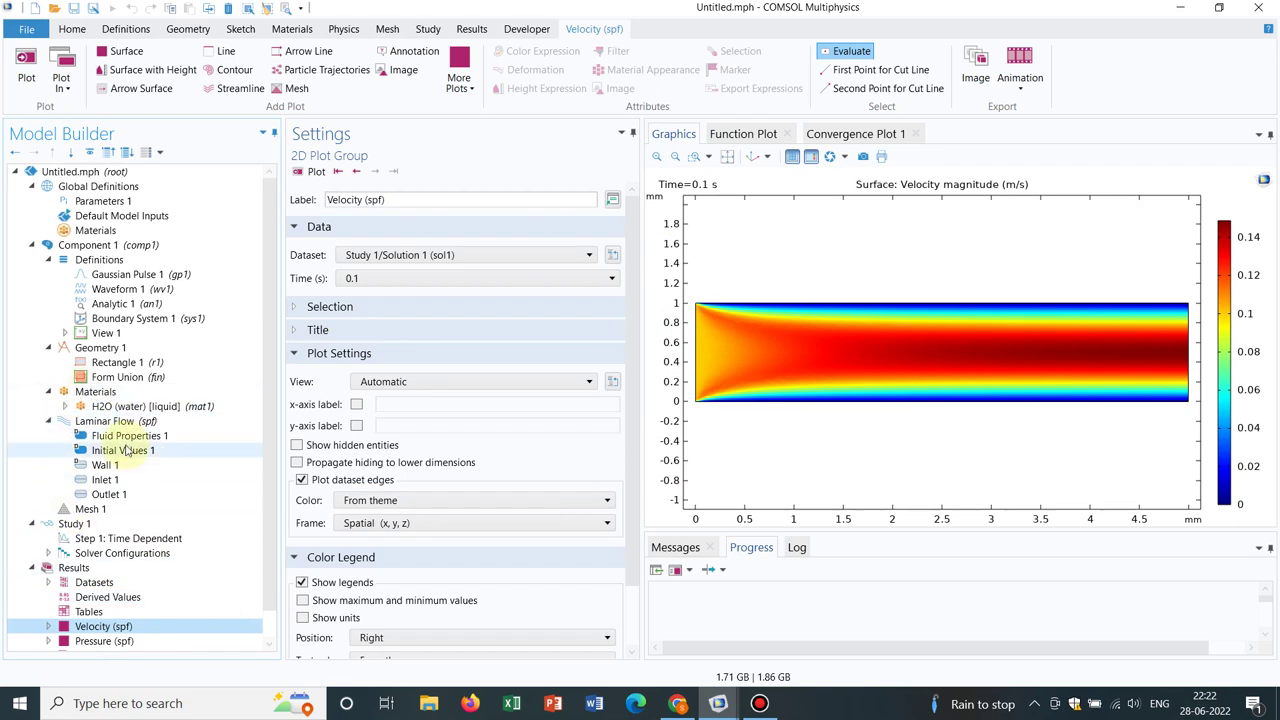
click(127, 479)
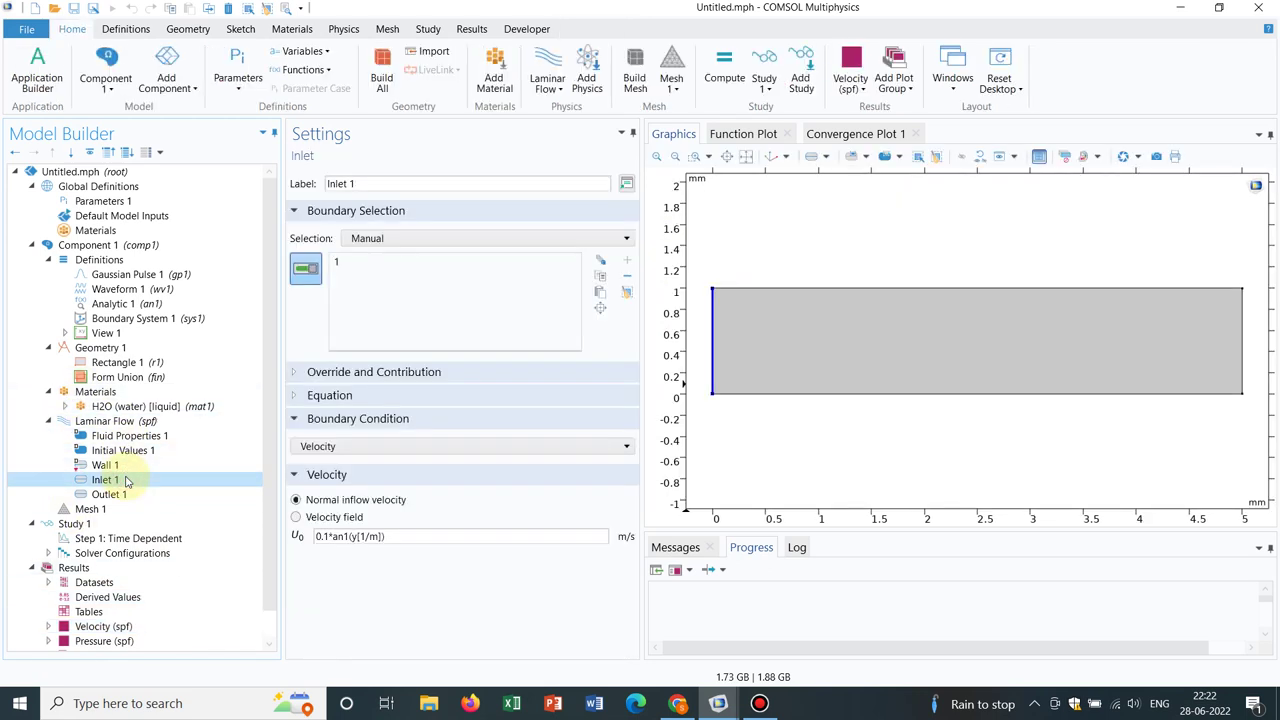
click(172, 540)
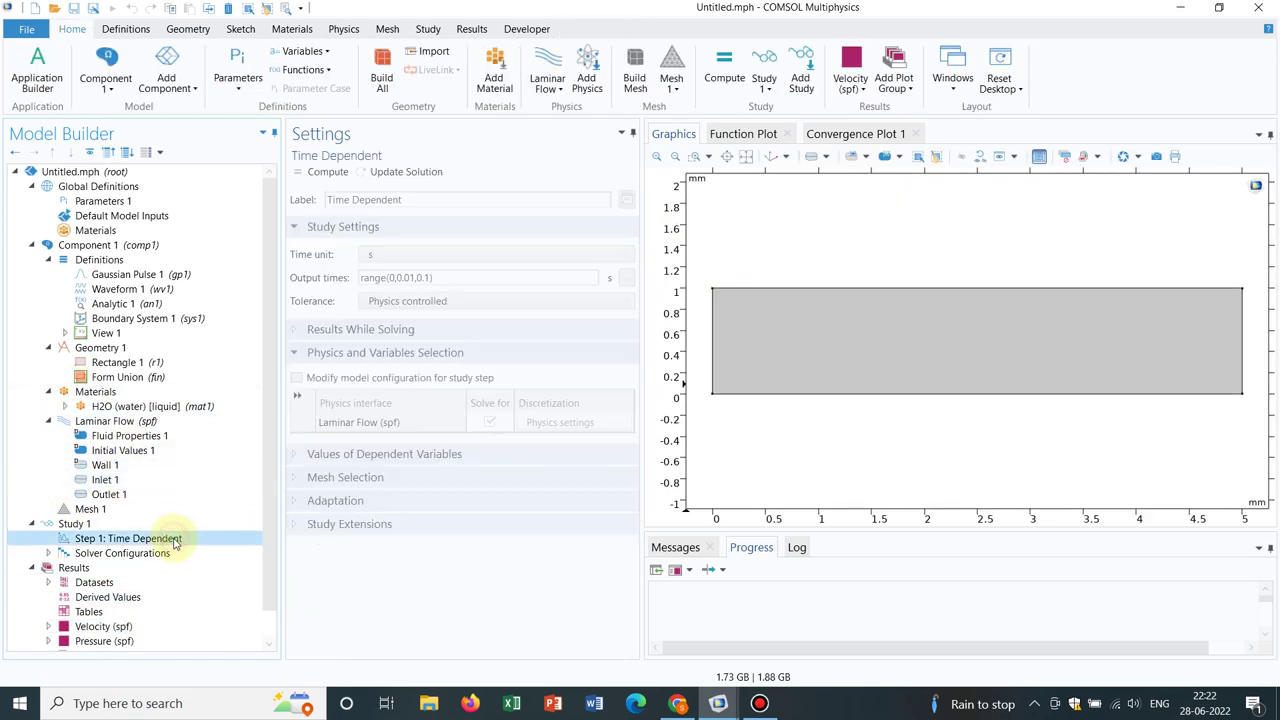
click(325, 173)
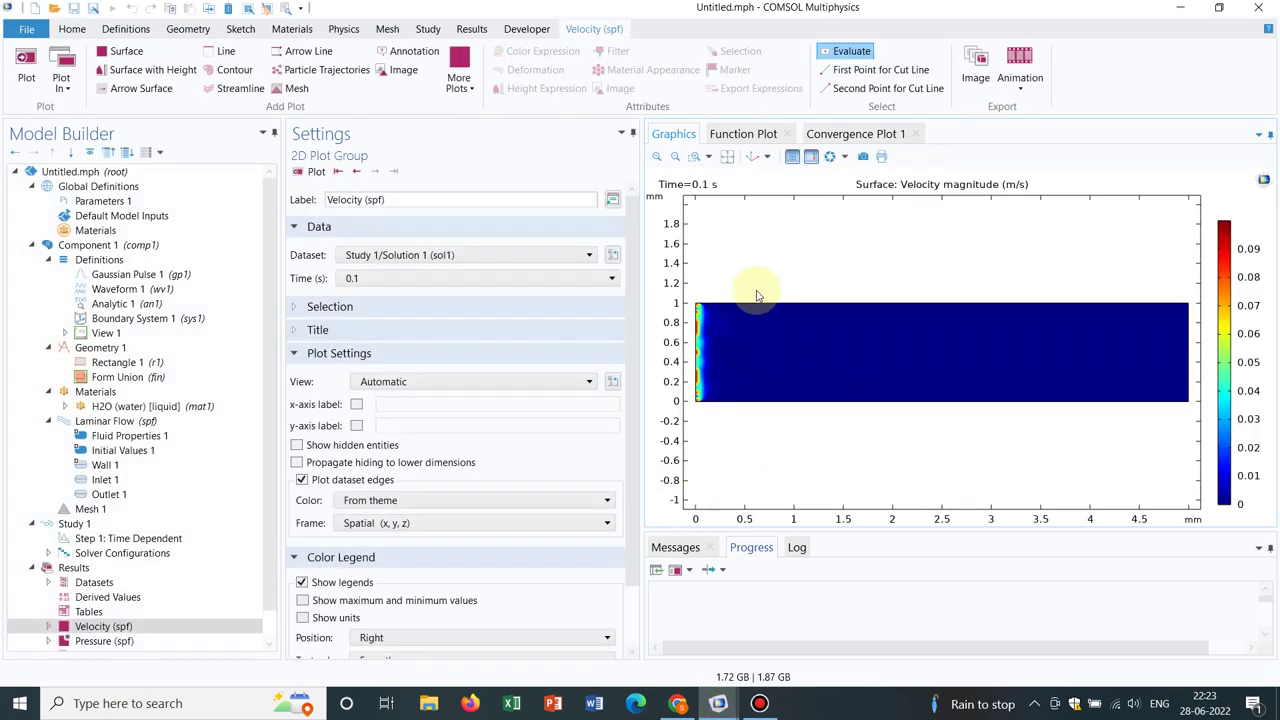
Examine the velocity magnitude distribution close to the inlet edge of the channel.
click(698, 158)
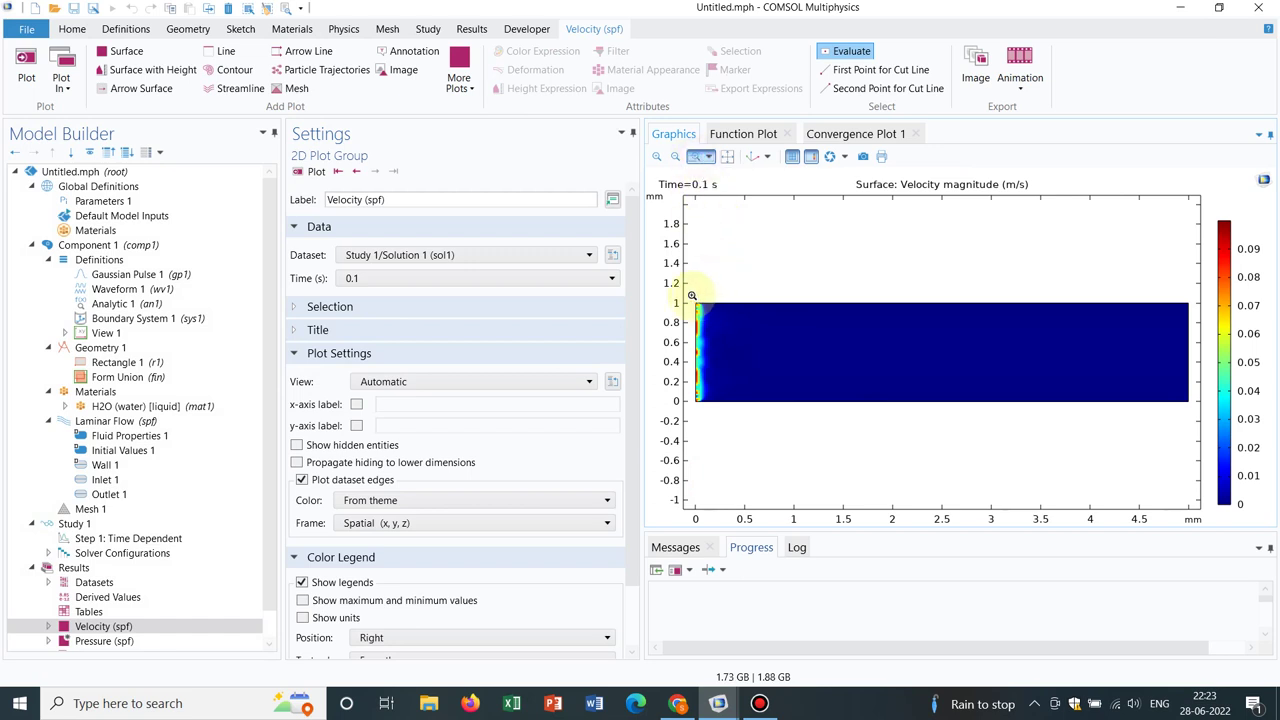
drag(690, 300, 719, 417)
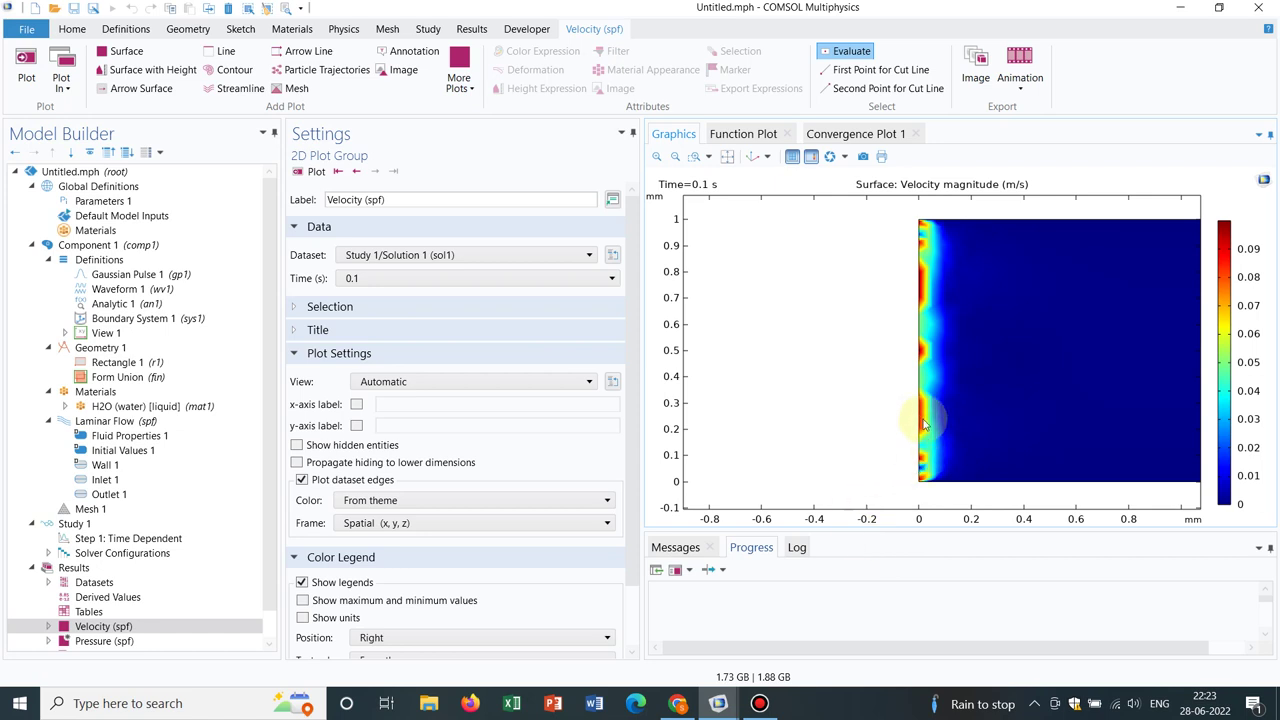
click(727, 162)
click(696, 157)
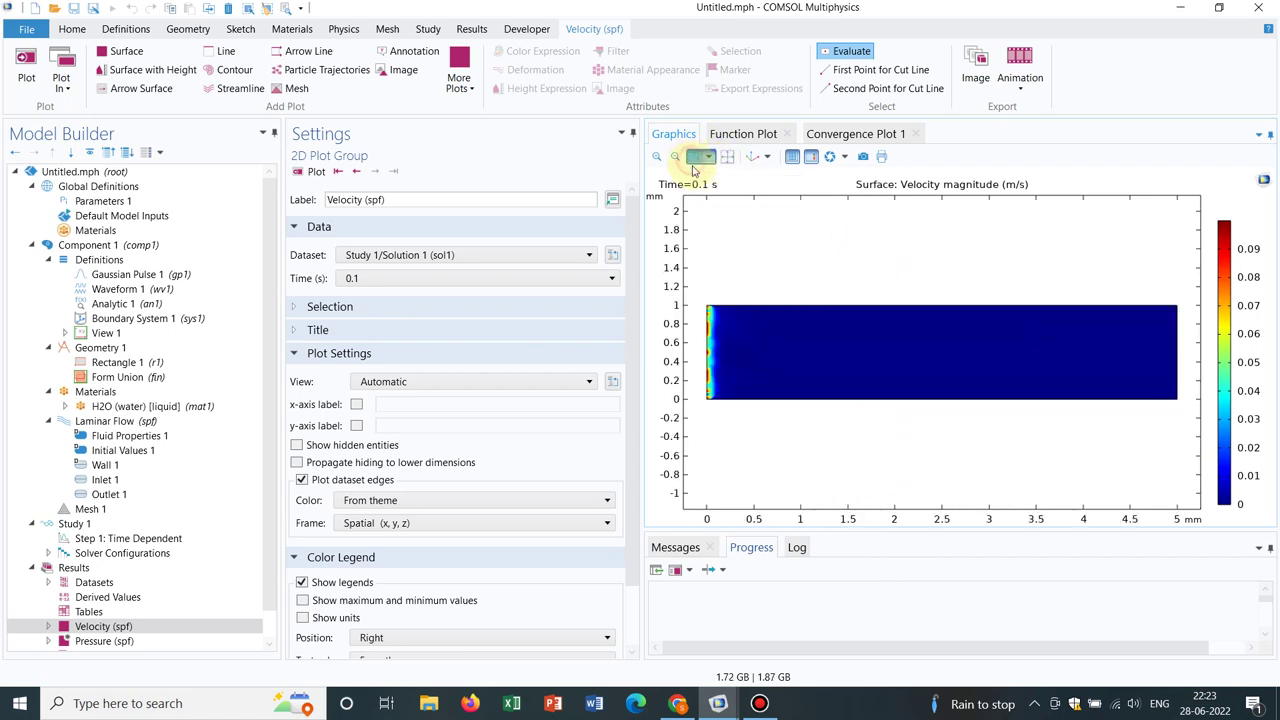
drag(700, 291, 730, 418)
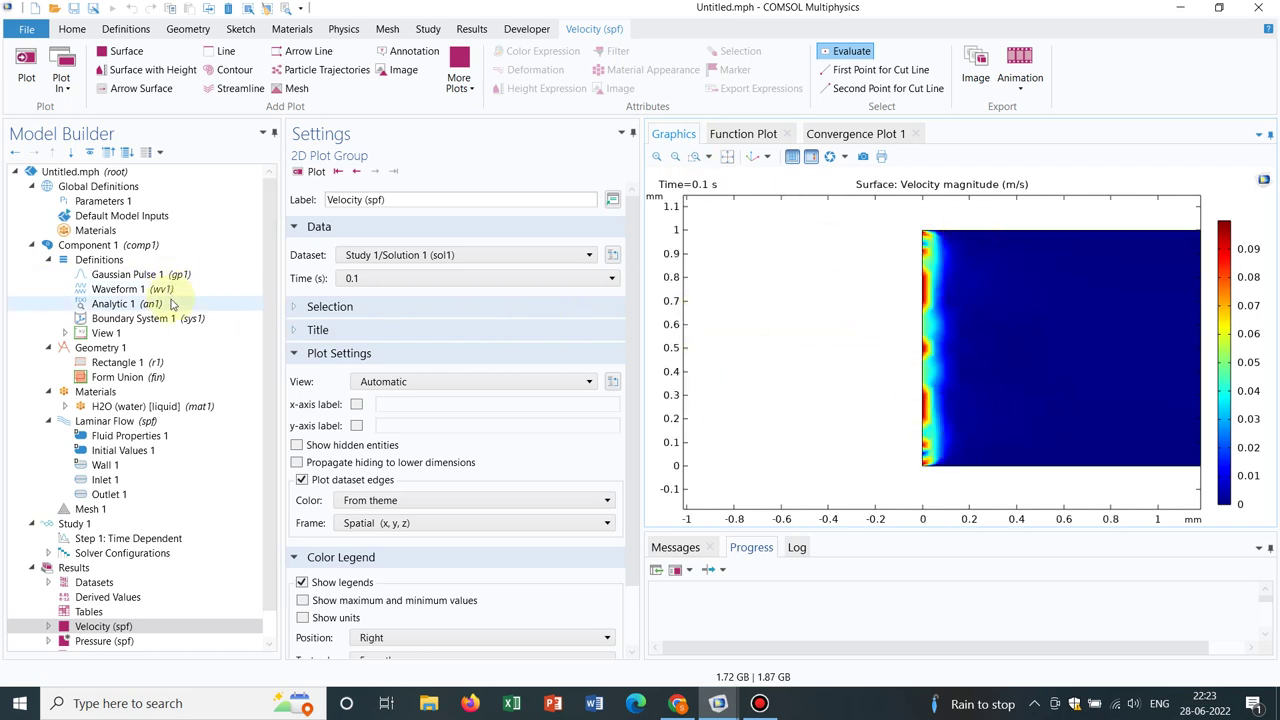
Add a Ramp function to the component's definitions.
click(108, 261)
right_click(112, 266)
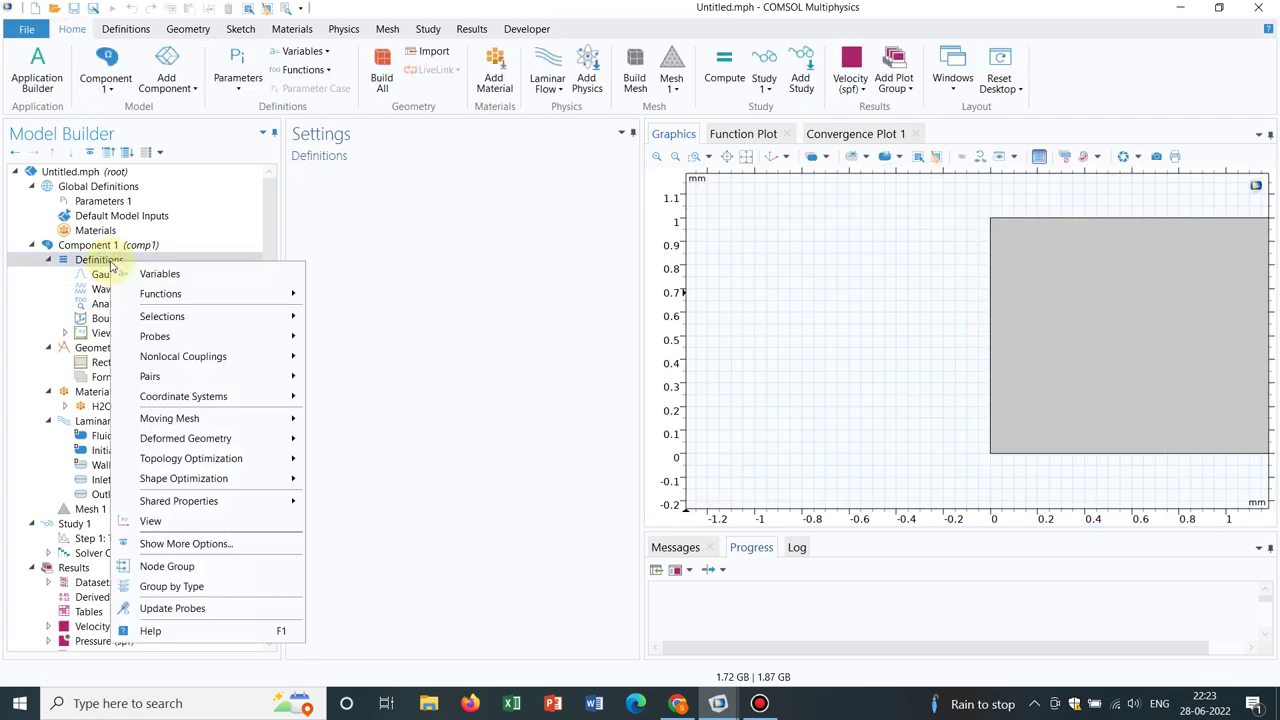
mouse_move(248, 293)
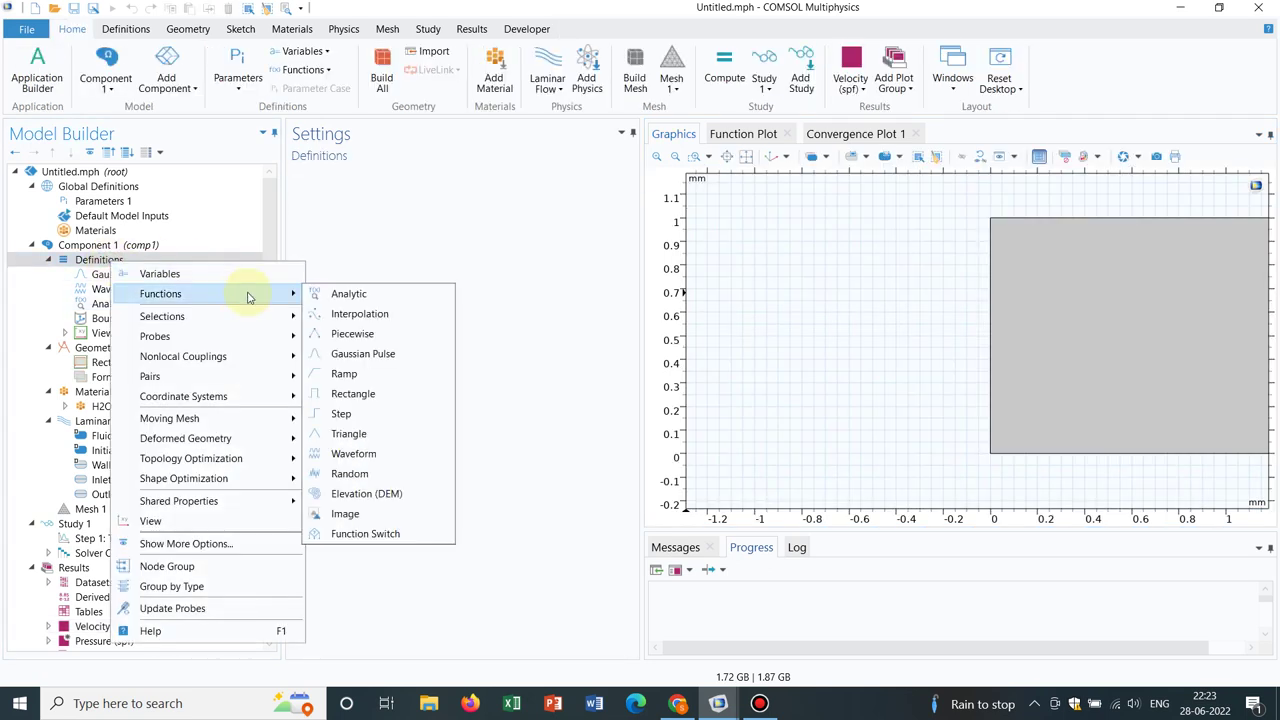
click(370, 373)
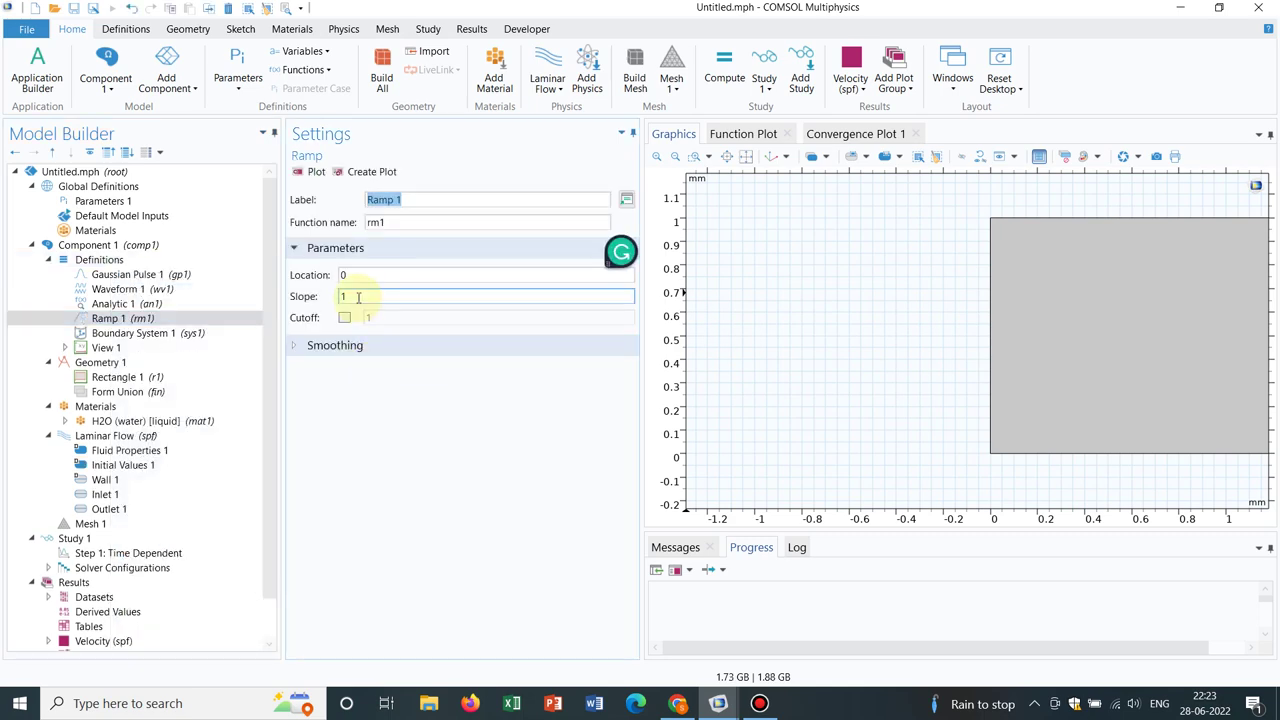
Plot the ramp function rm1 with its default location and slope.
click(171, 307)
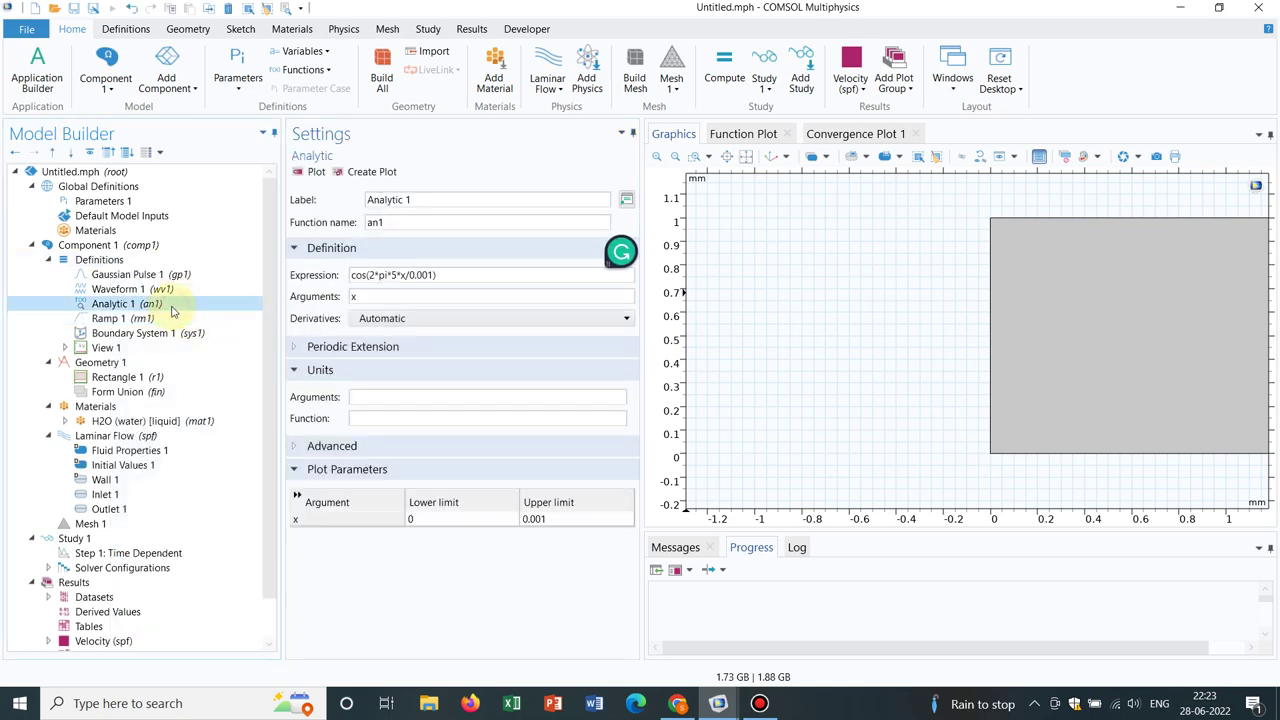
click(112, 260)
right_click(112, 260)
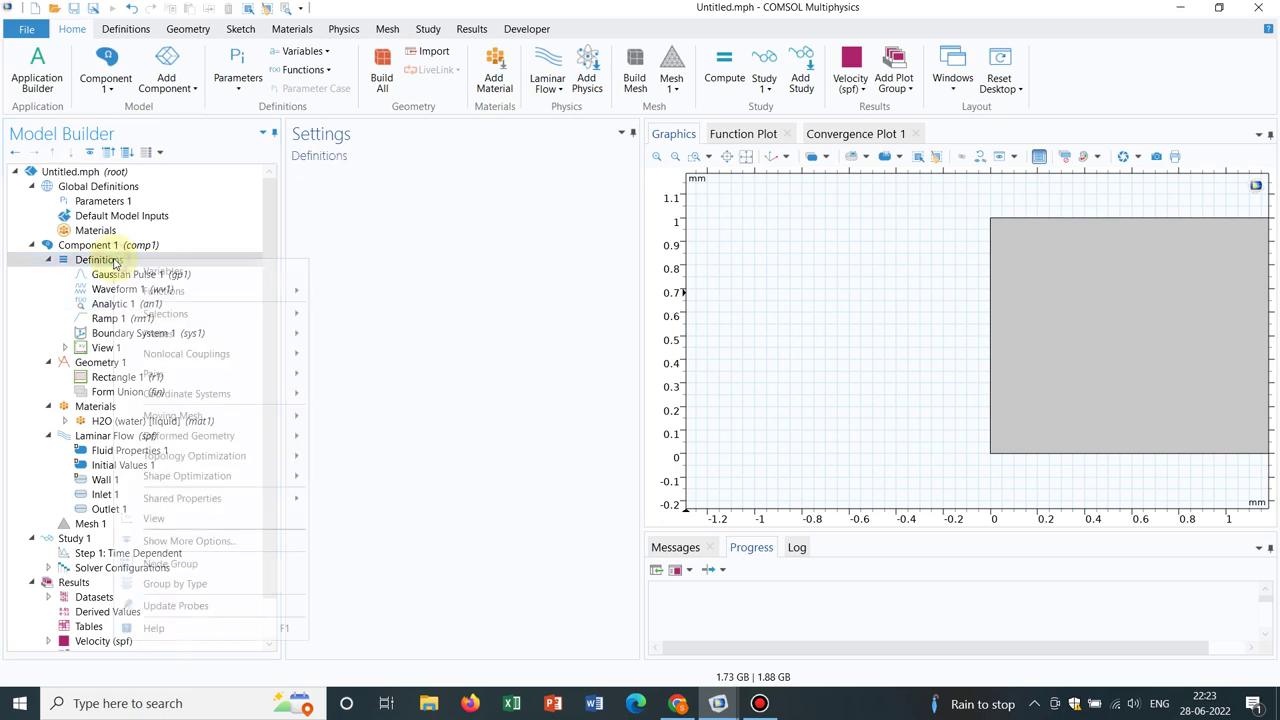
mouse_move(290, 291)
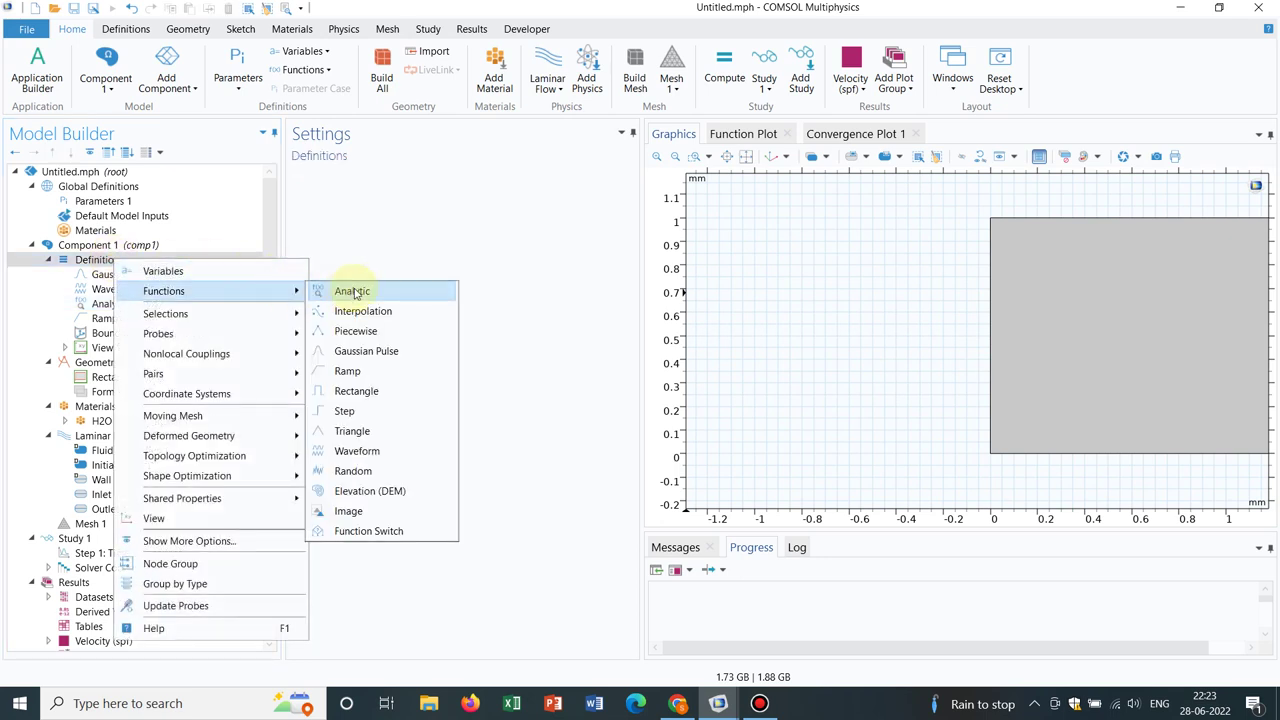
click(105, 319)
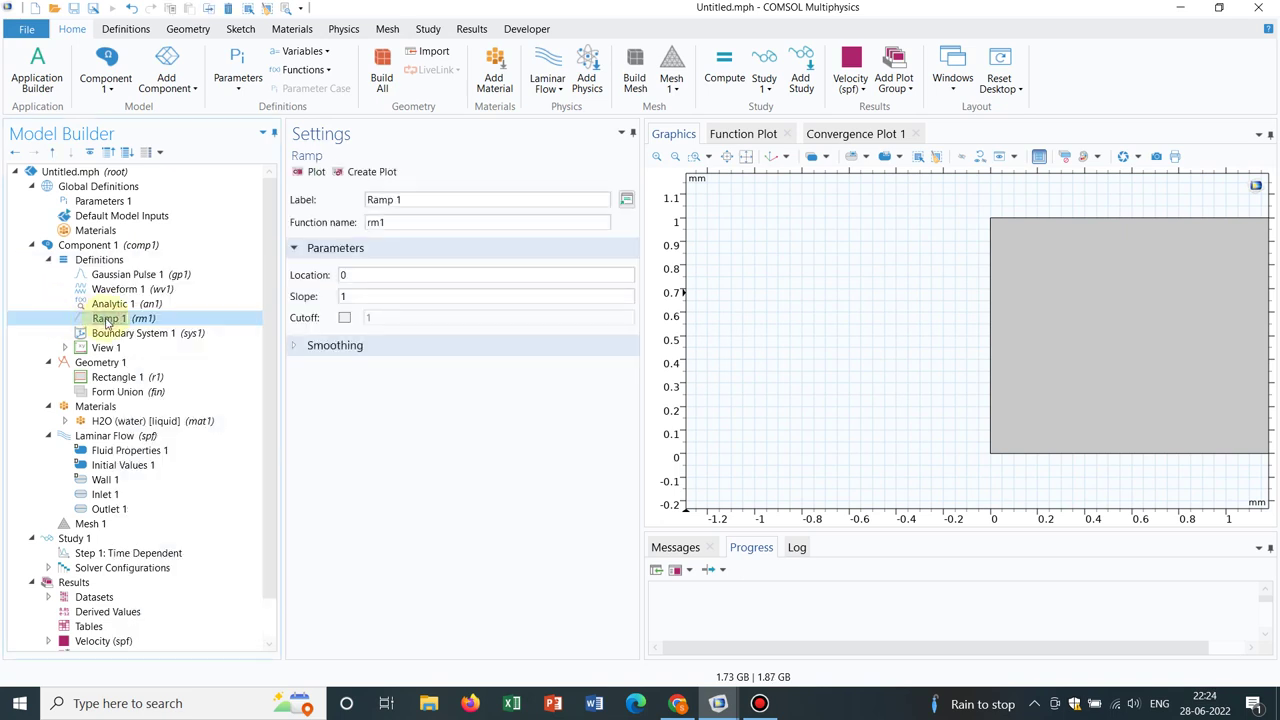
click(107, 319)
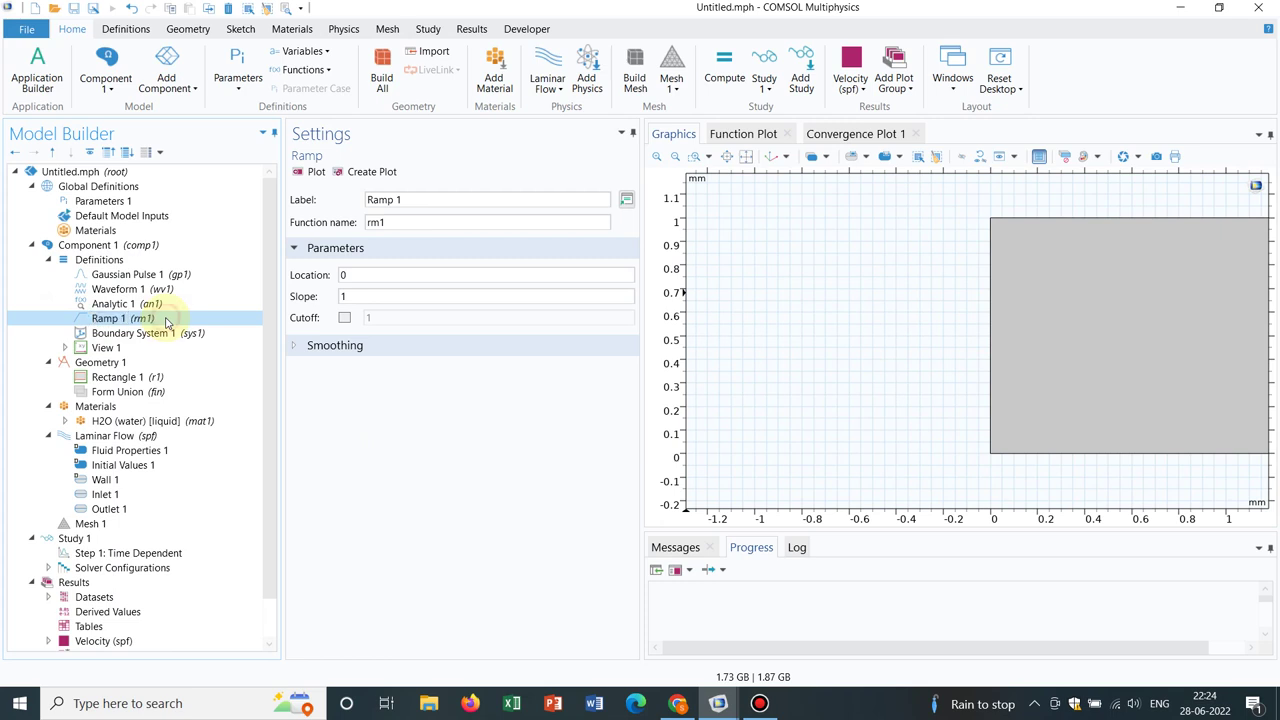
click(314, 172)
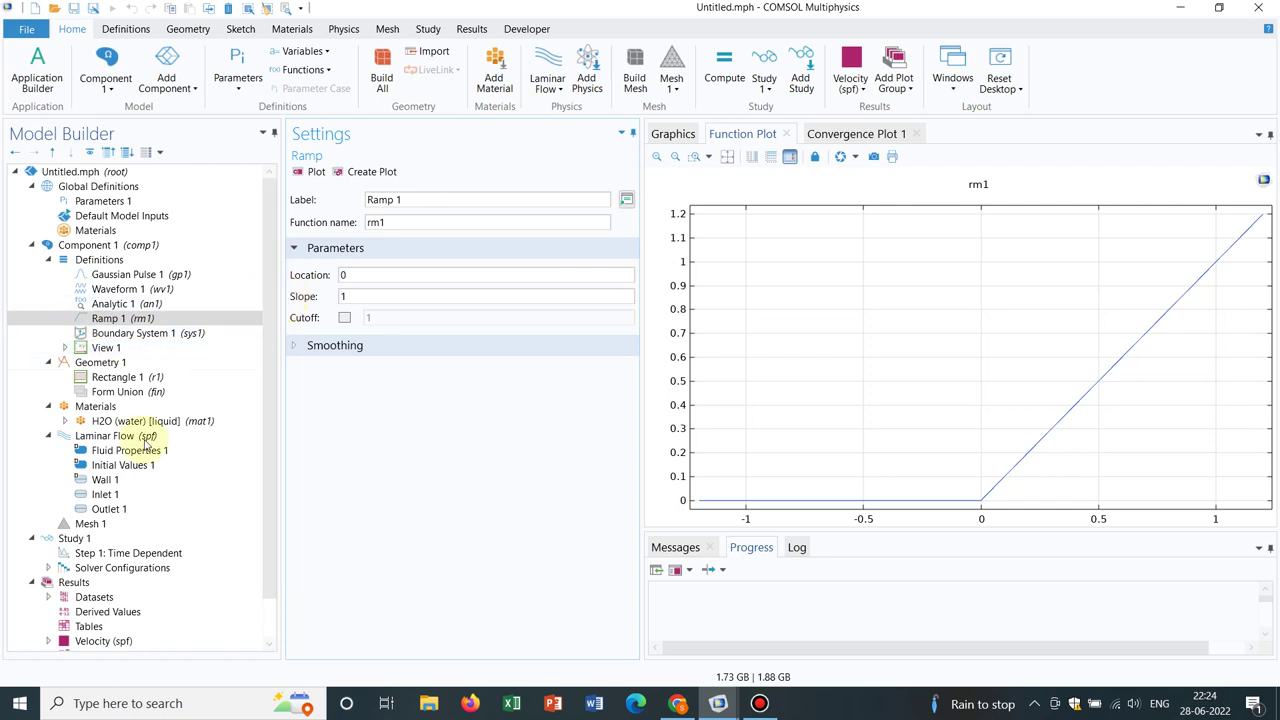
Set the inlet's normal inflow velocity to 0.1*rm1(0.001*y[1/m]) and recompute the Time Dependent study.
click(140, 496)
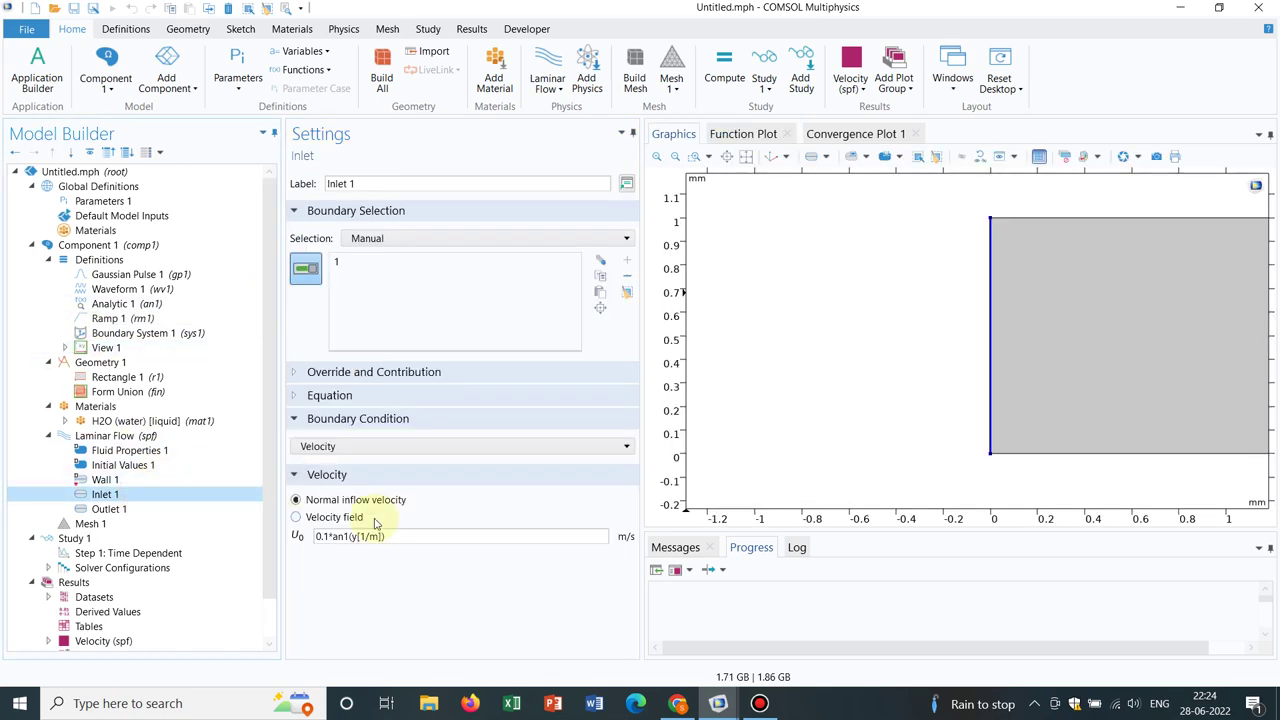
click(358, 538)
click(354, 536)
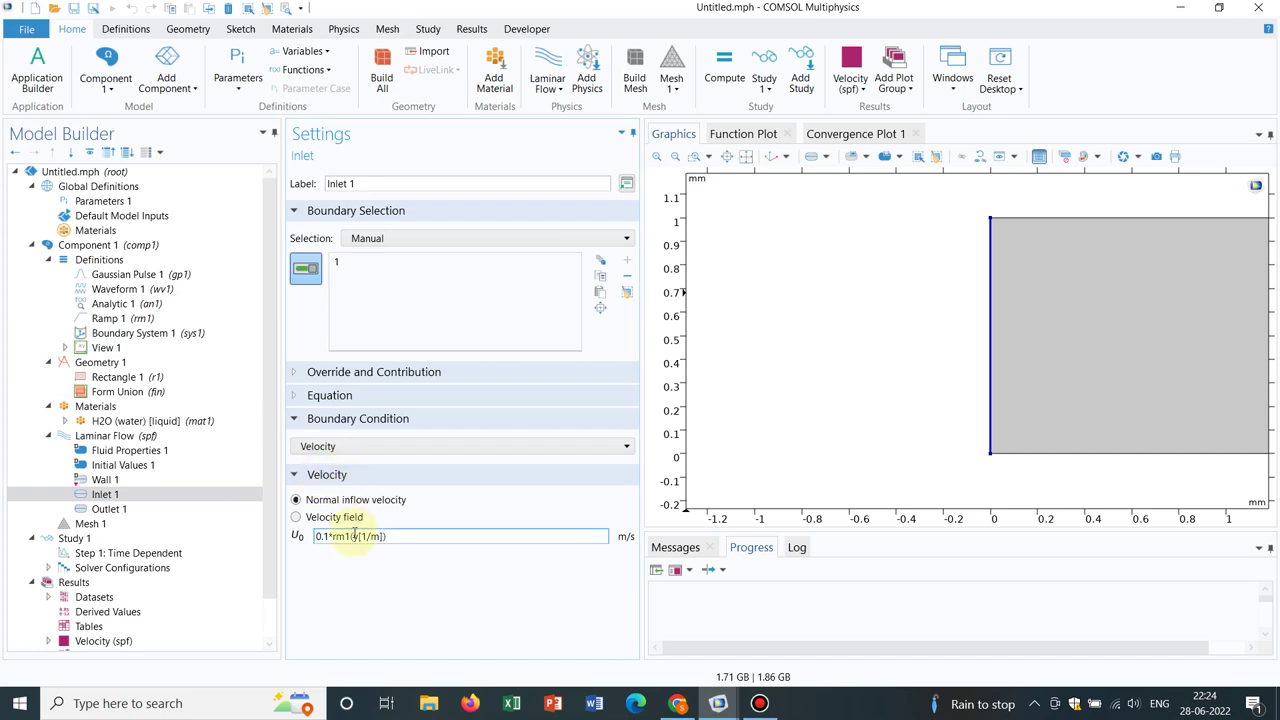
text(0.001*)
key(Return)
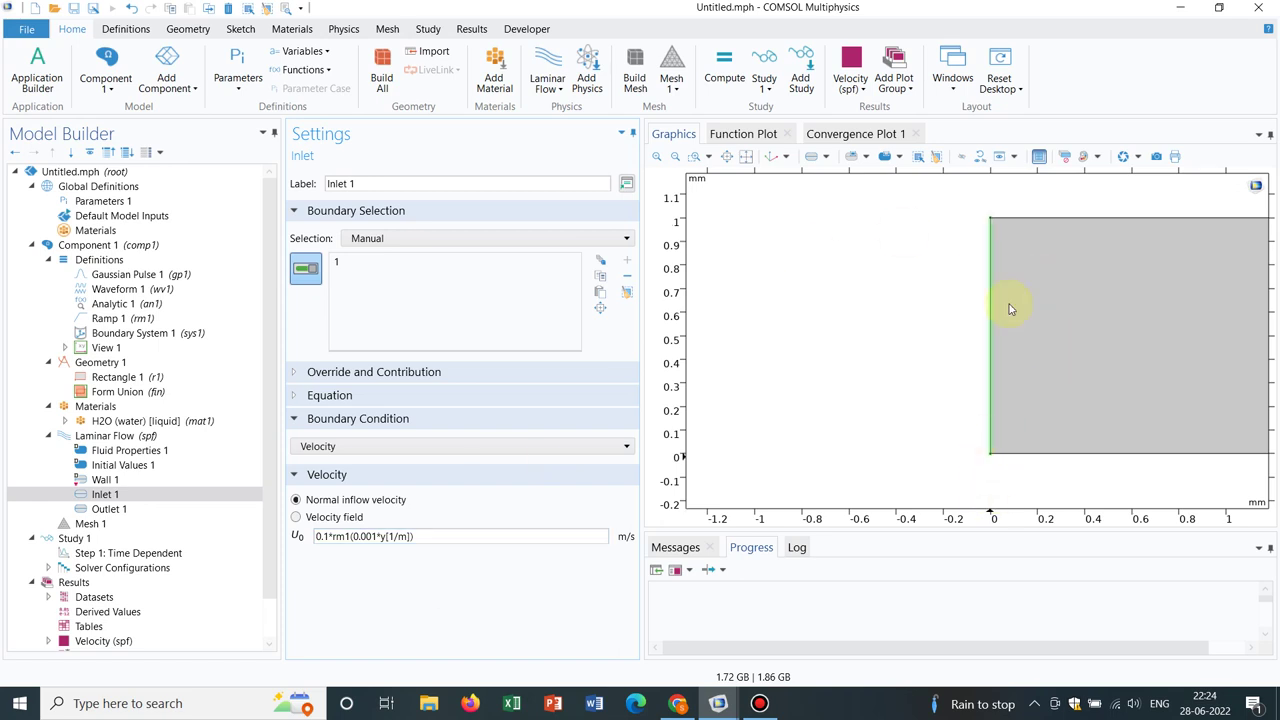
click(158, 553)
click(310, 174)
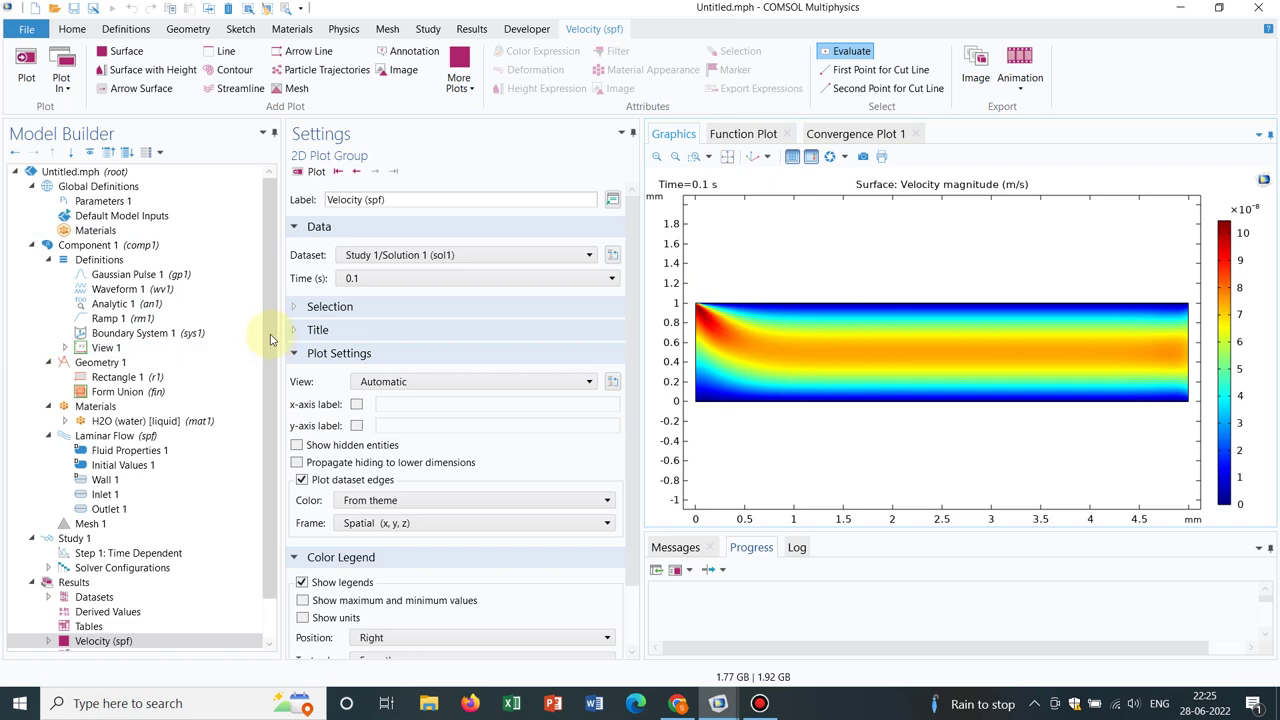
Add a Cut Line 2D dataset from (0.01, 0) to (0.01, 1) mm near the inlet and plot it.
scroll(270, 340, down, 1)
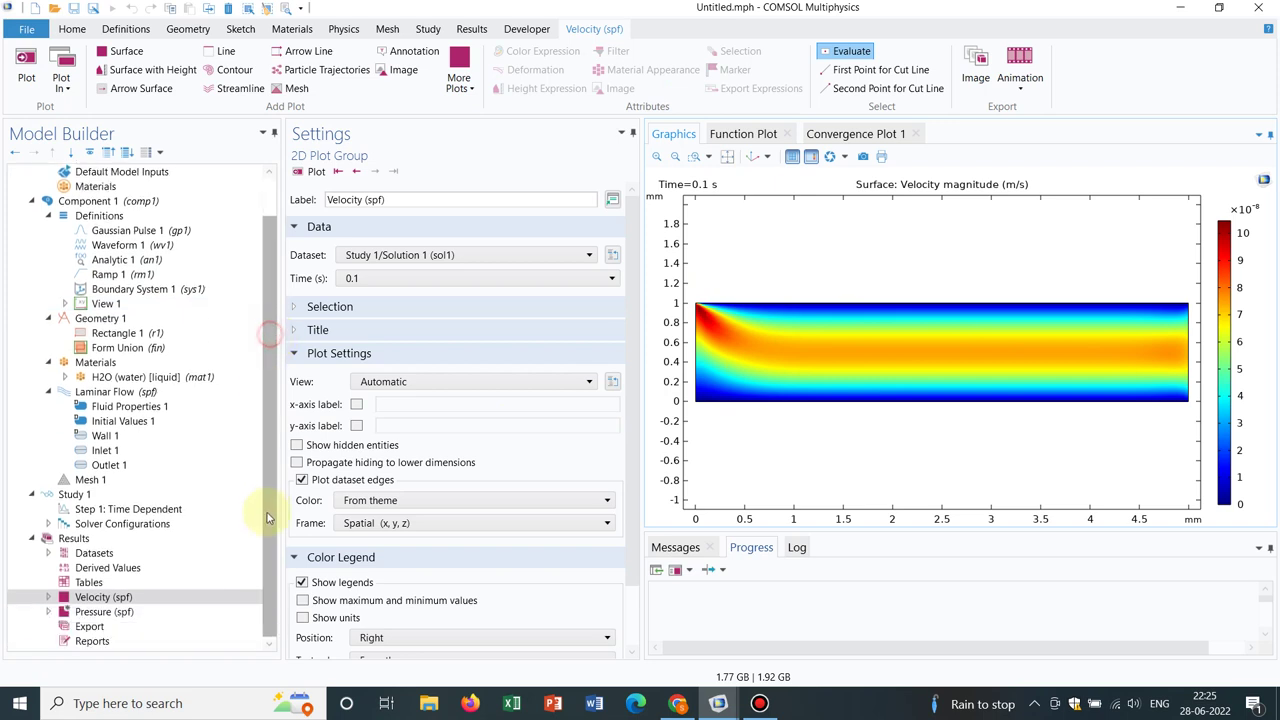
click(93, 553)
right_click(93, 553)
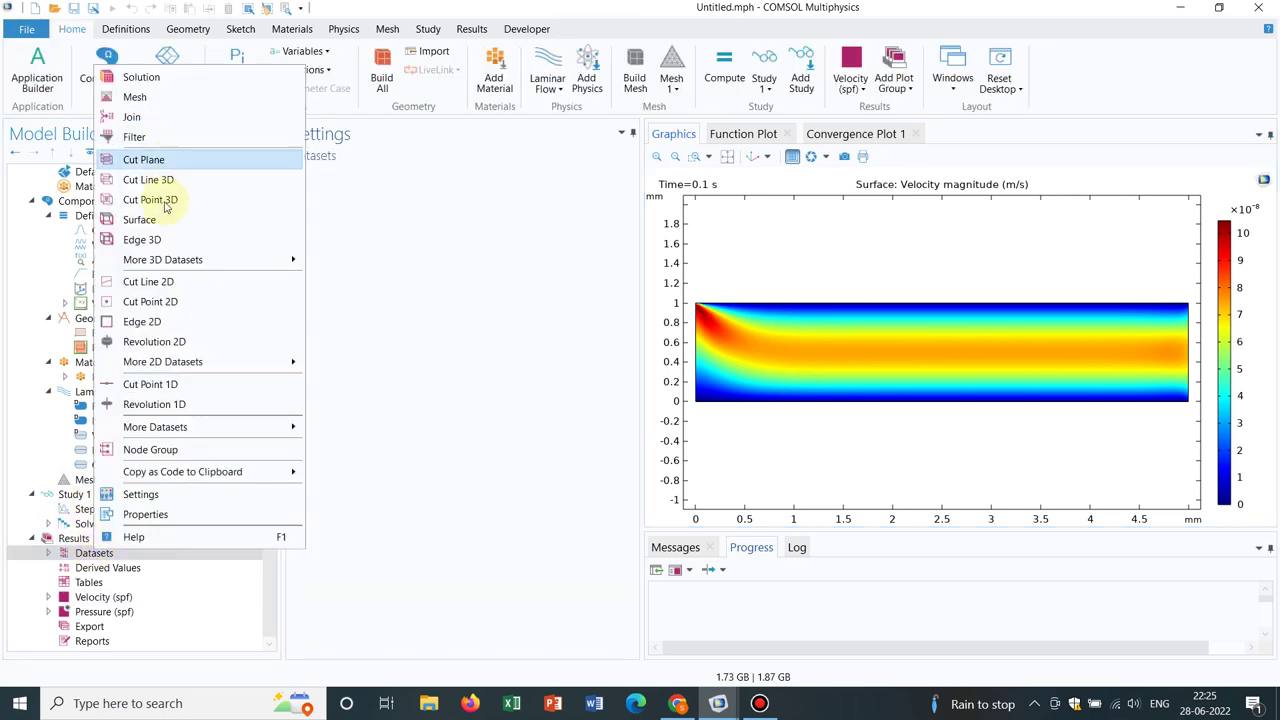
click(166, 284)
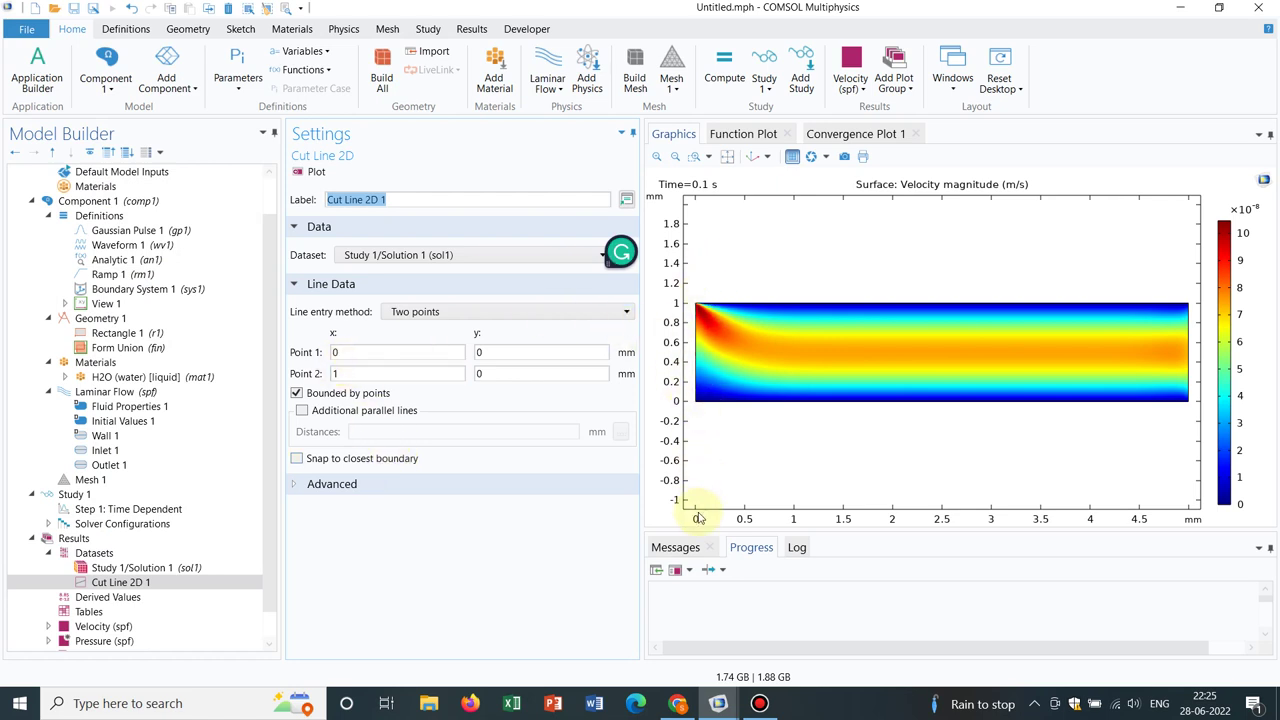
click(352, 350)
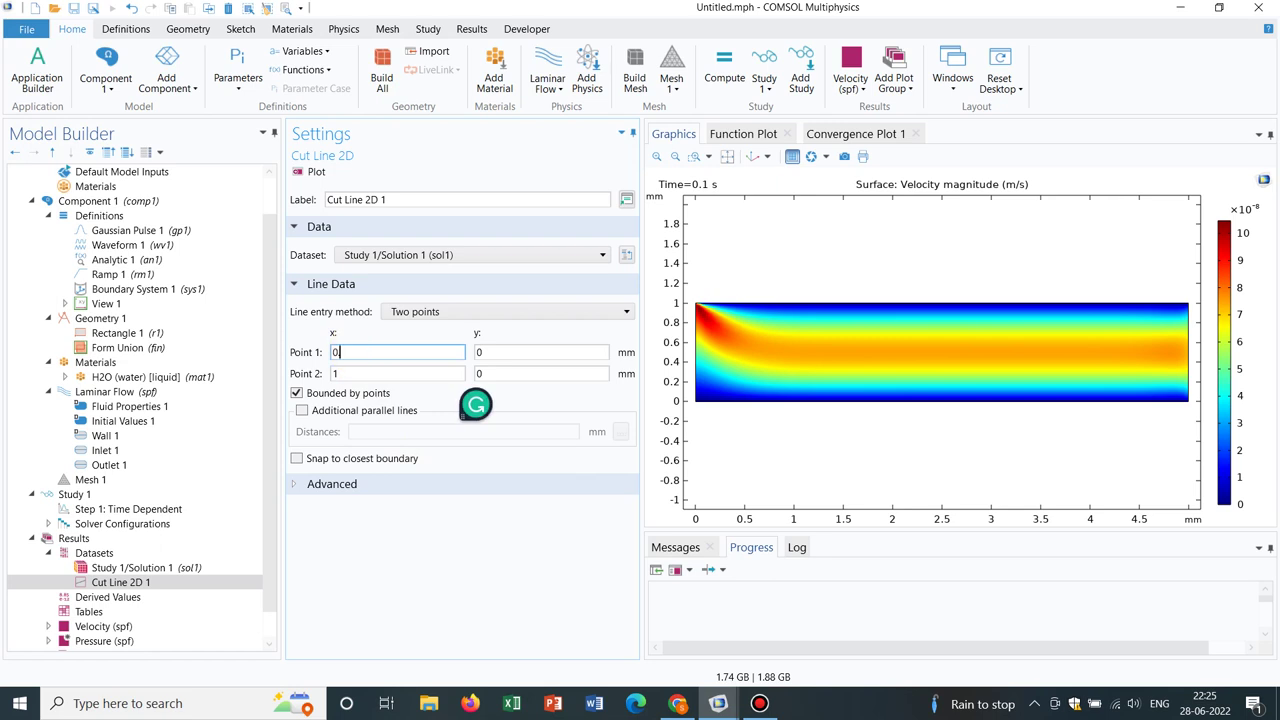
double_click(331, 374)
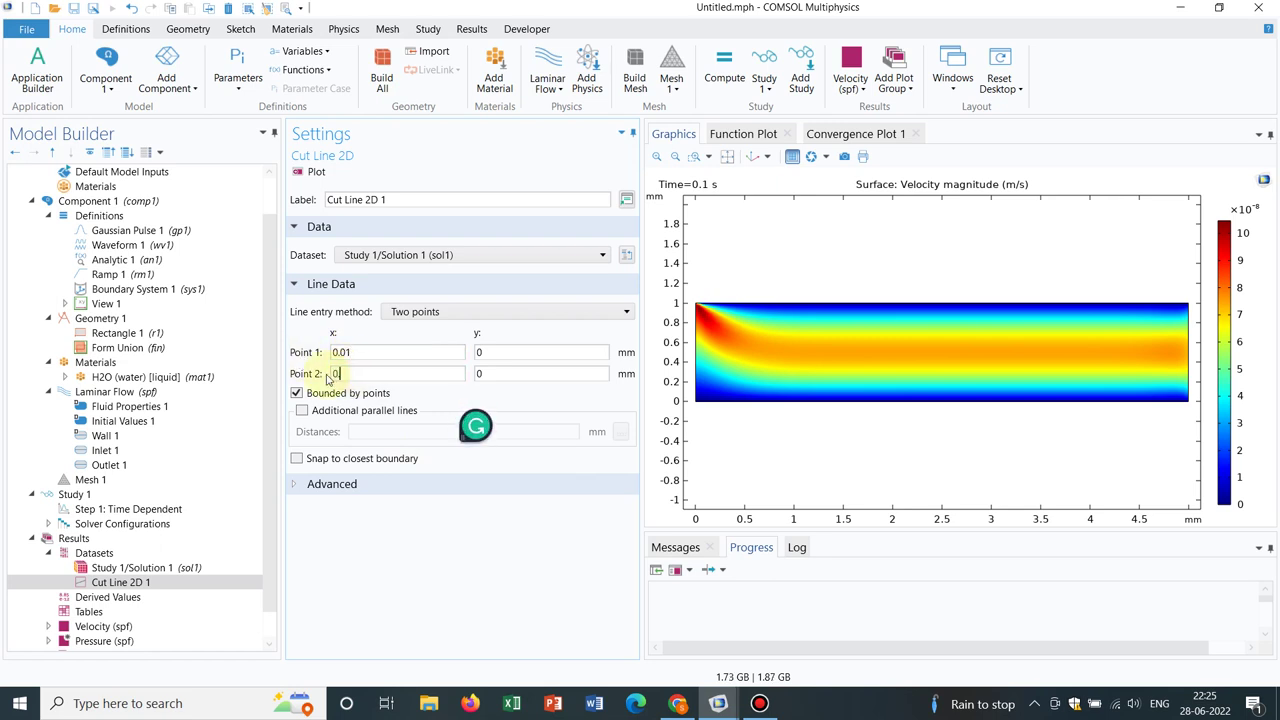
click(494, 371)
key(BackSpace)
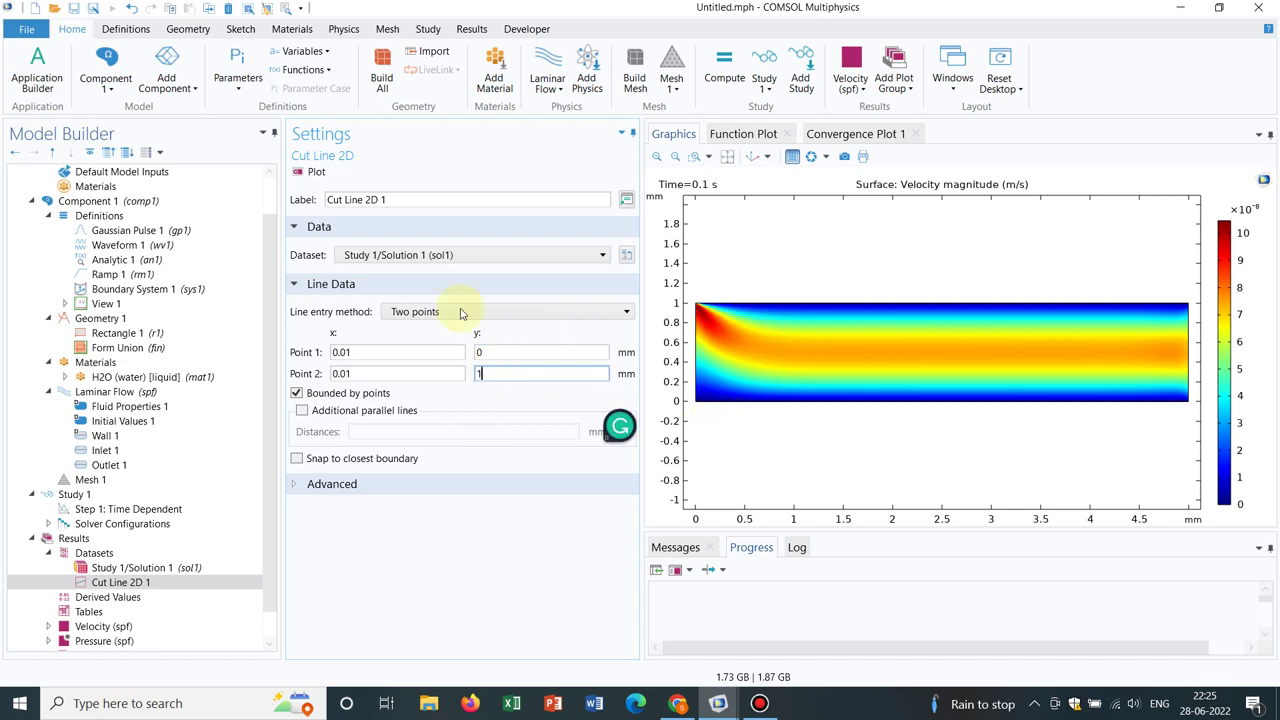
click(316, 172)
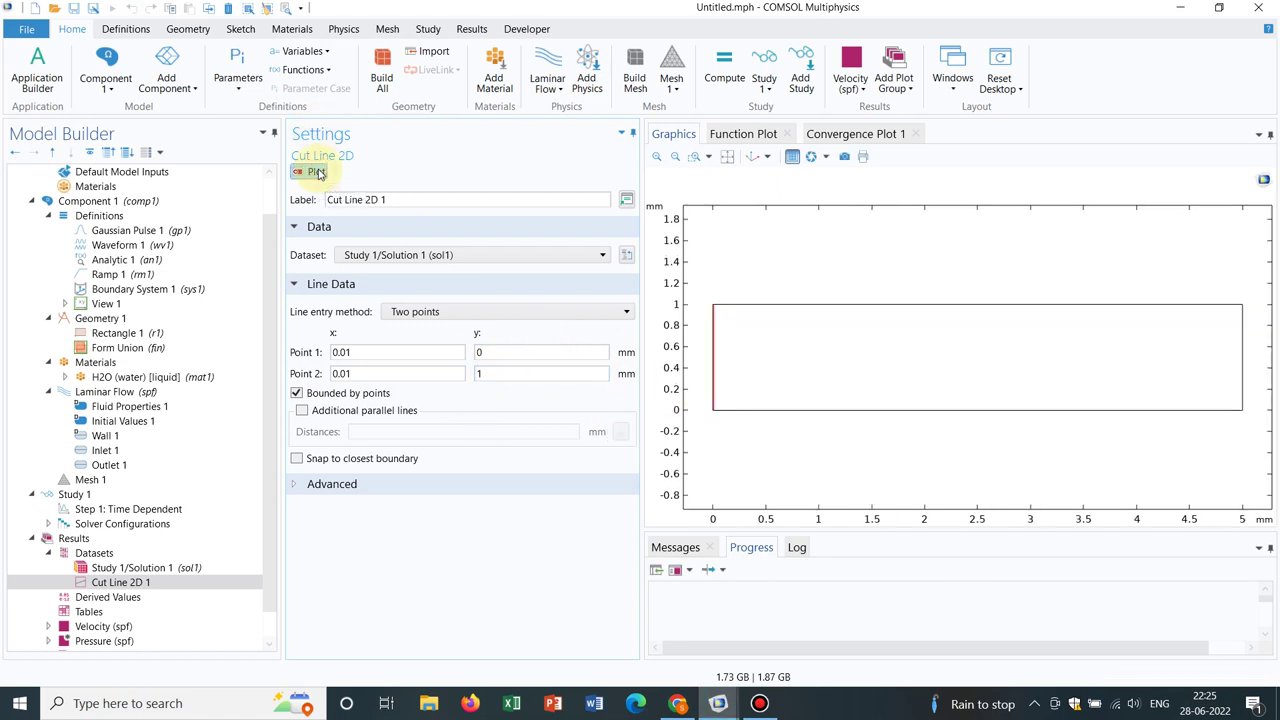
Set the x coordinate of both cut line points to 0.1 mm and replot the line.
click(367, 352)
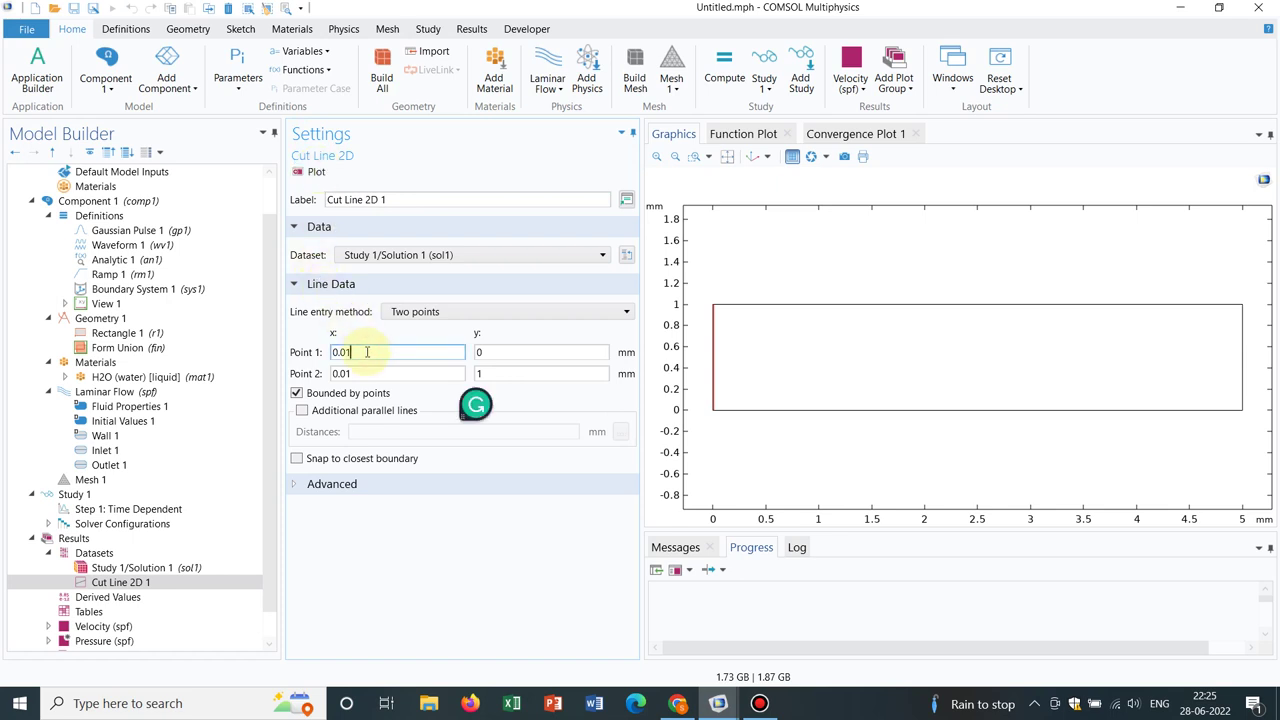
text(.1)
click(372, 372)
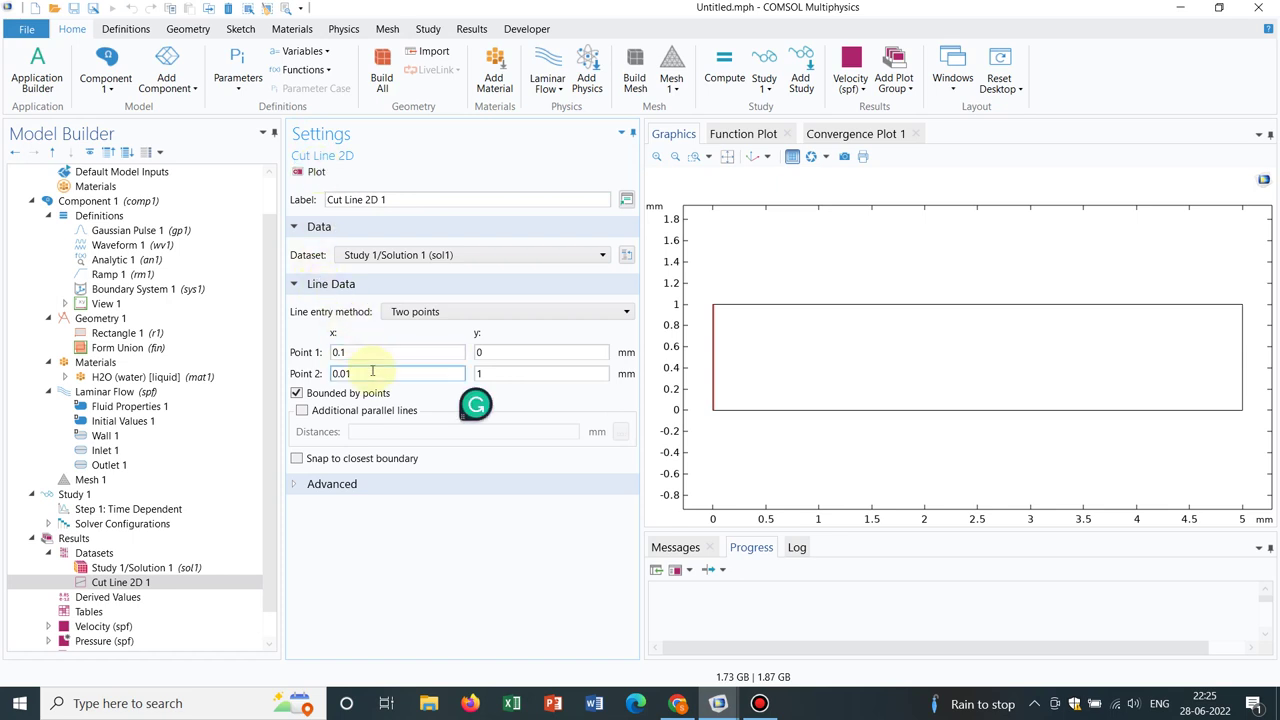
key(BackSpace)
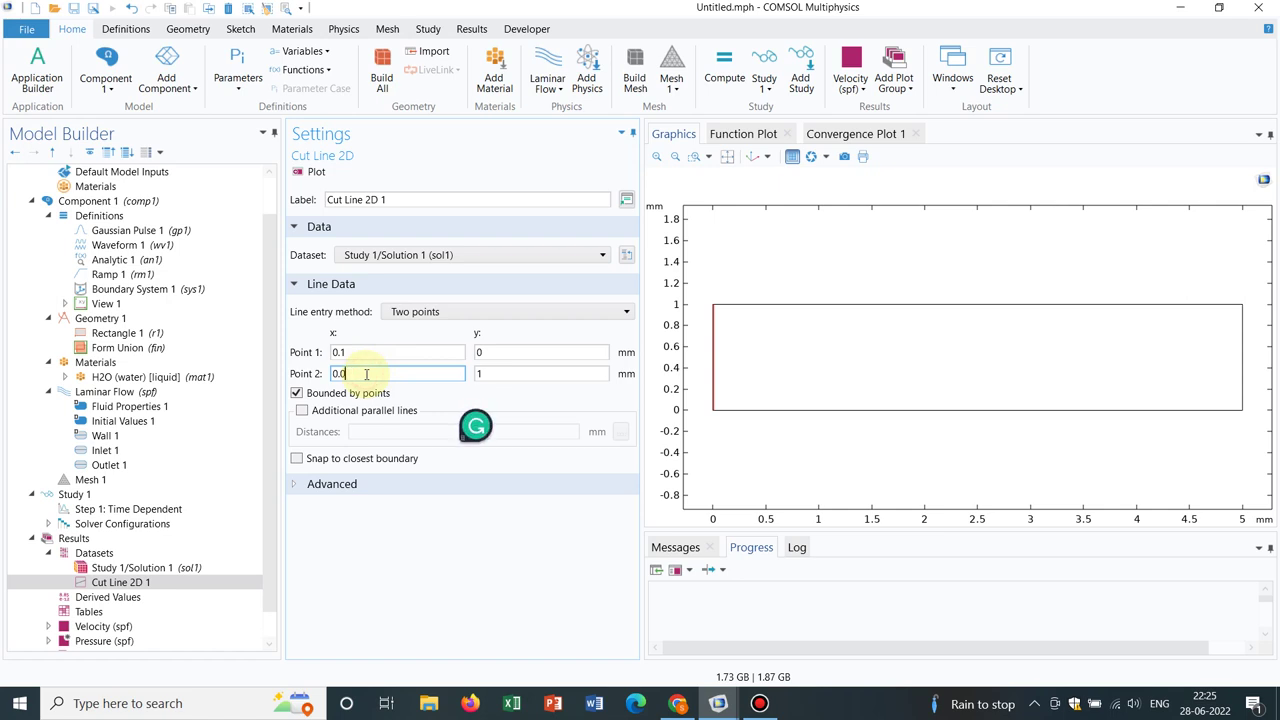
text(.1)
key(Return)
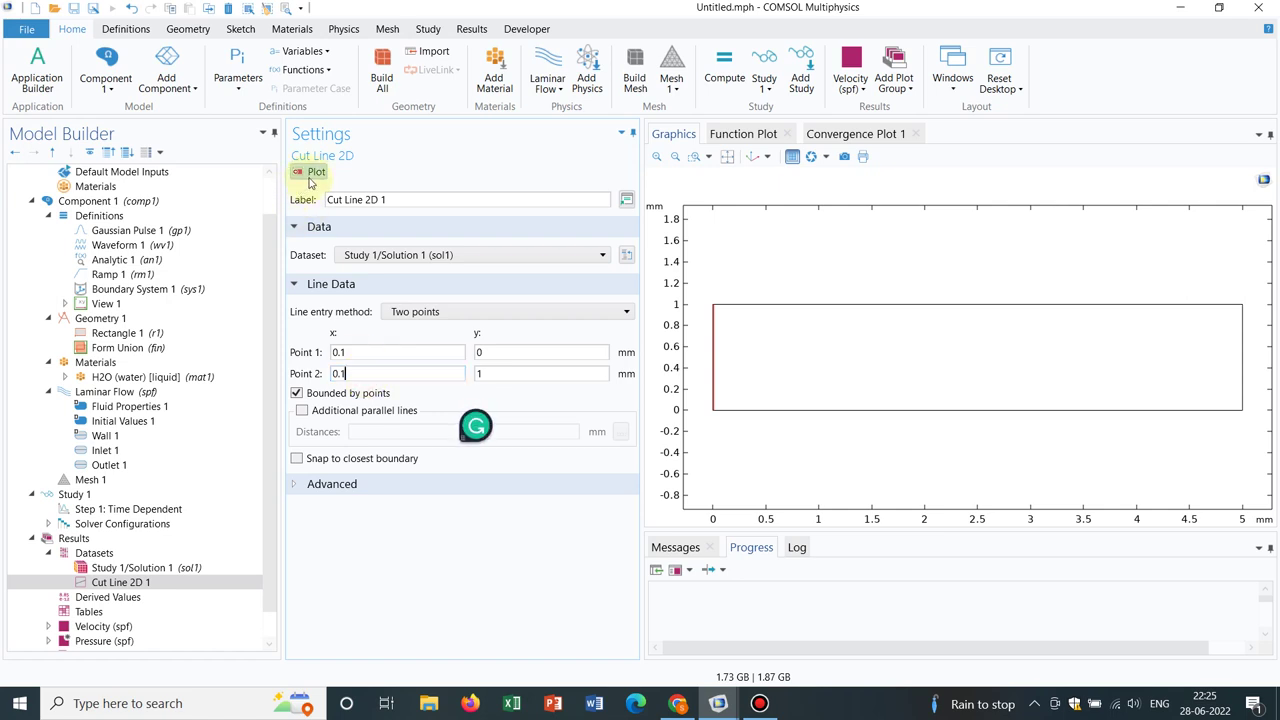
click(311, 178)
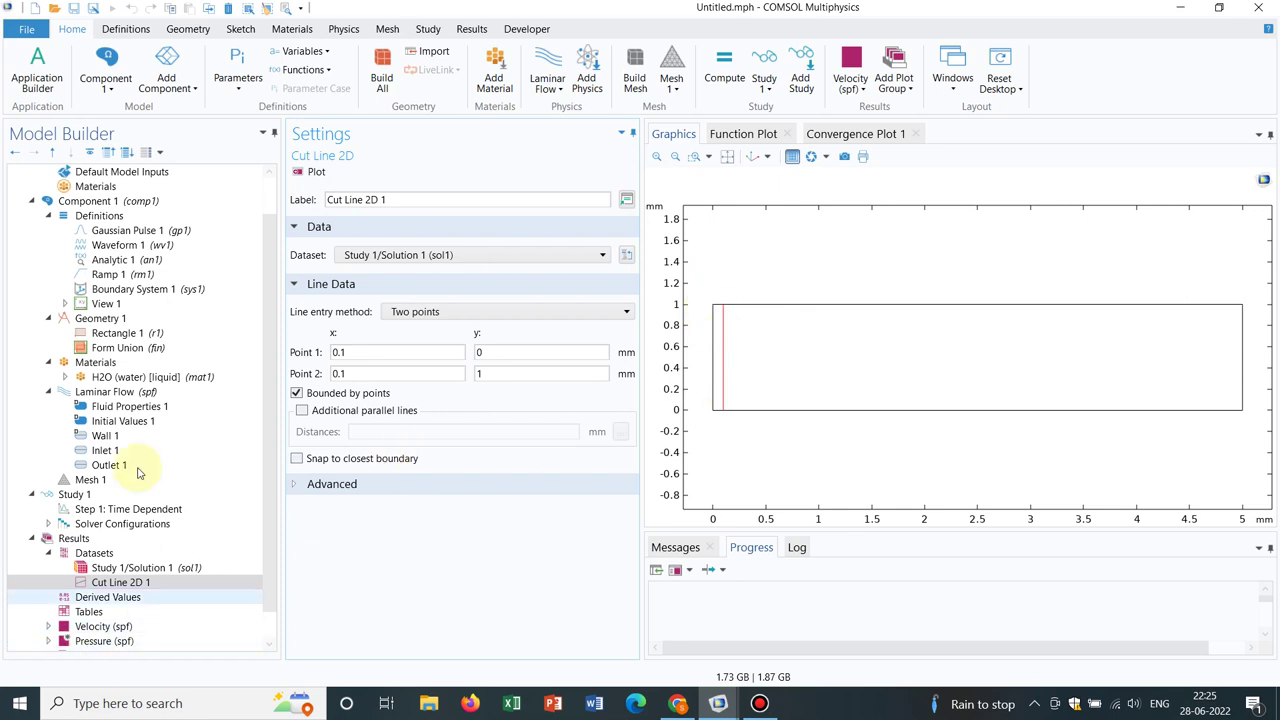
Add a 1D Plot Group that uses the Cut Line 2D 1 dataset with the time selection set to Last.
right_click(90, 541)
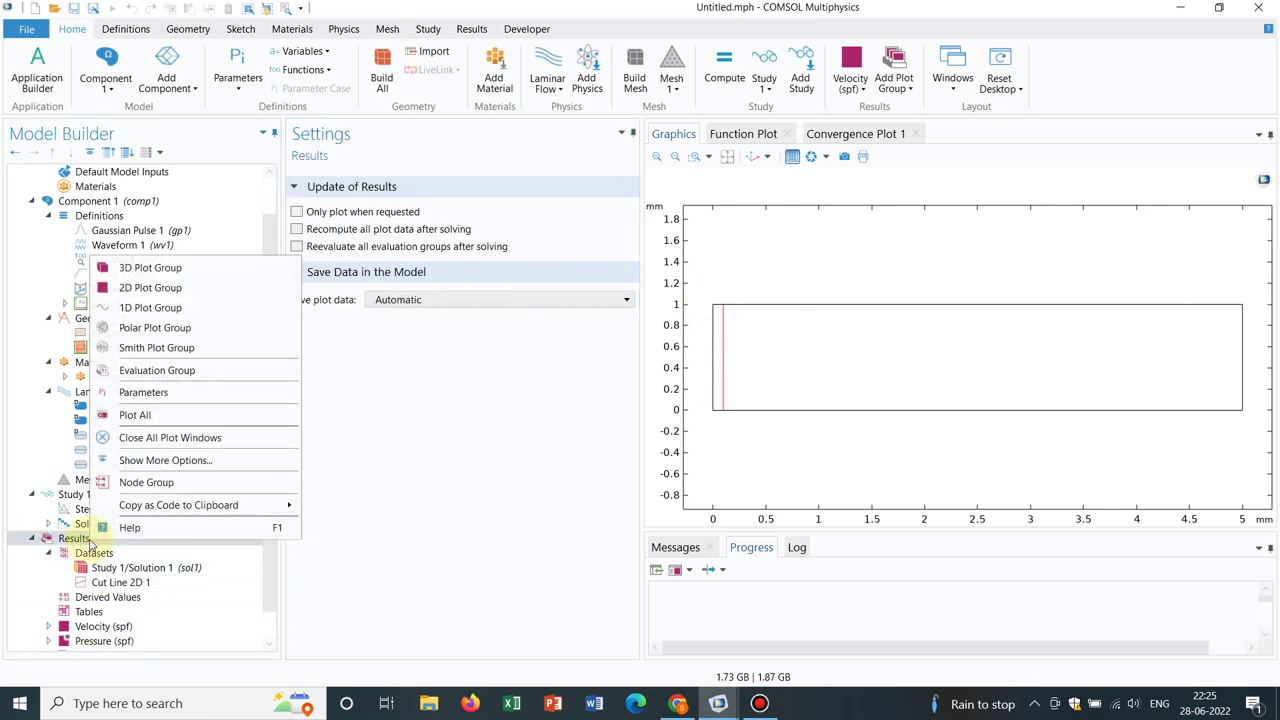
click(176, 312)
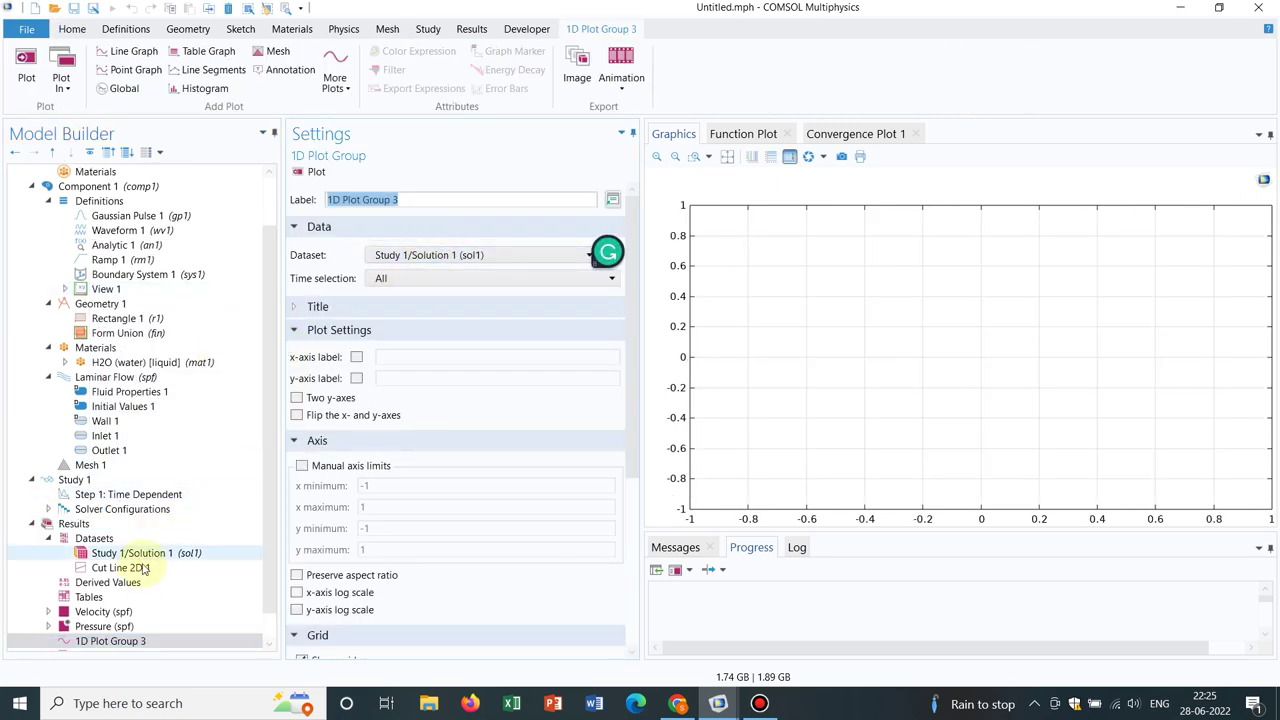
click(462, 257)
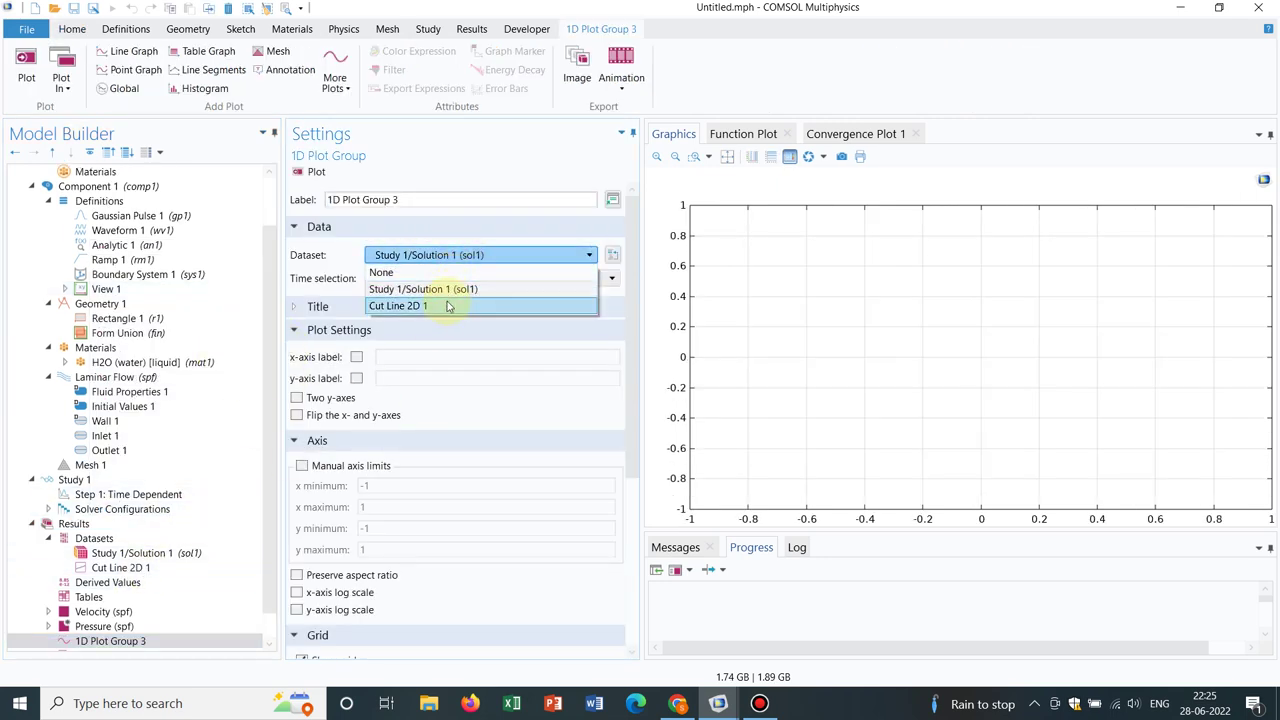
click(446, 305)
click(449, 281)
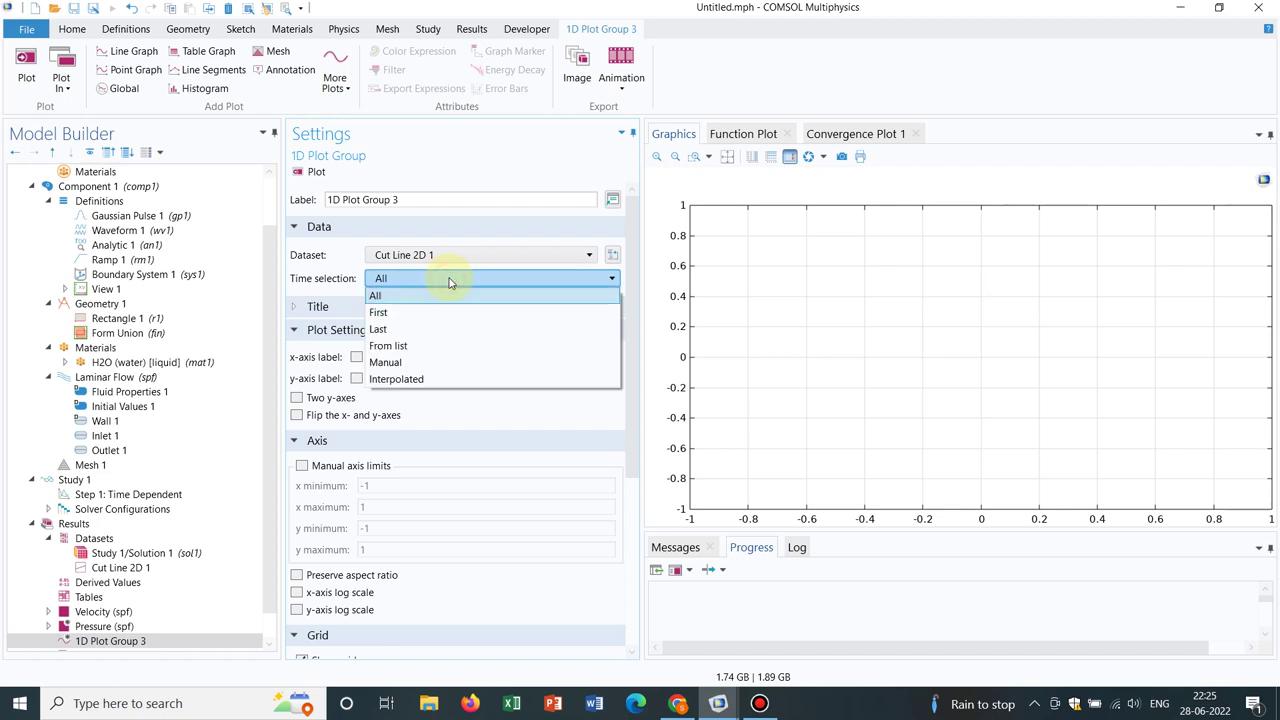
click(427, 330)
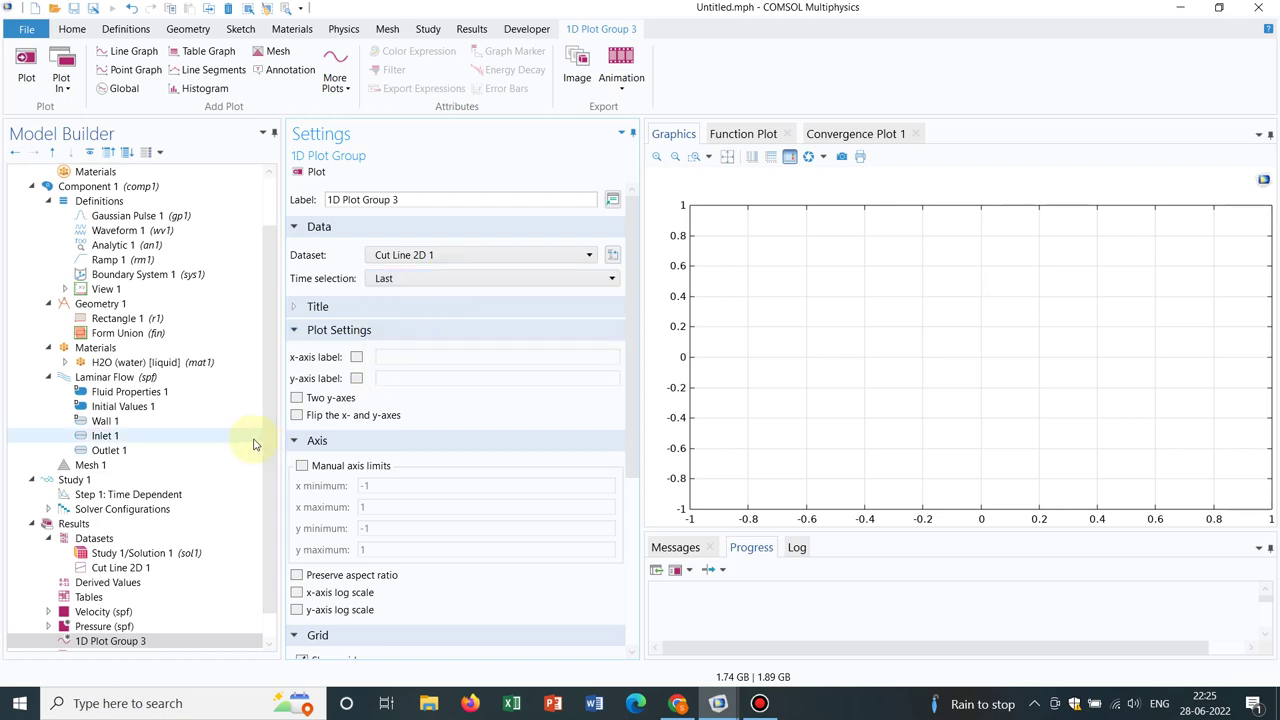
scroll(166, 640, up, 1)
right_click(163, 640)
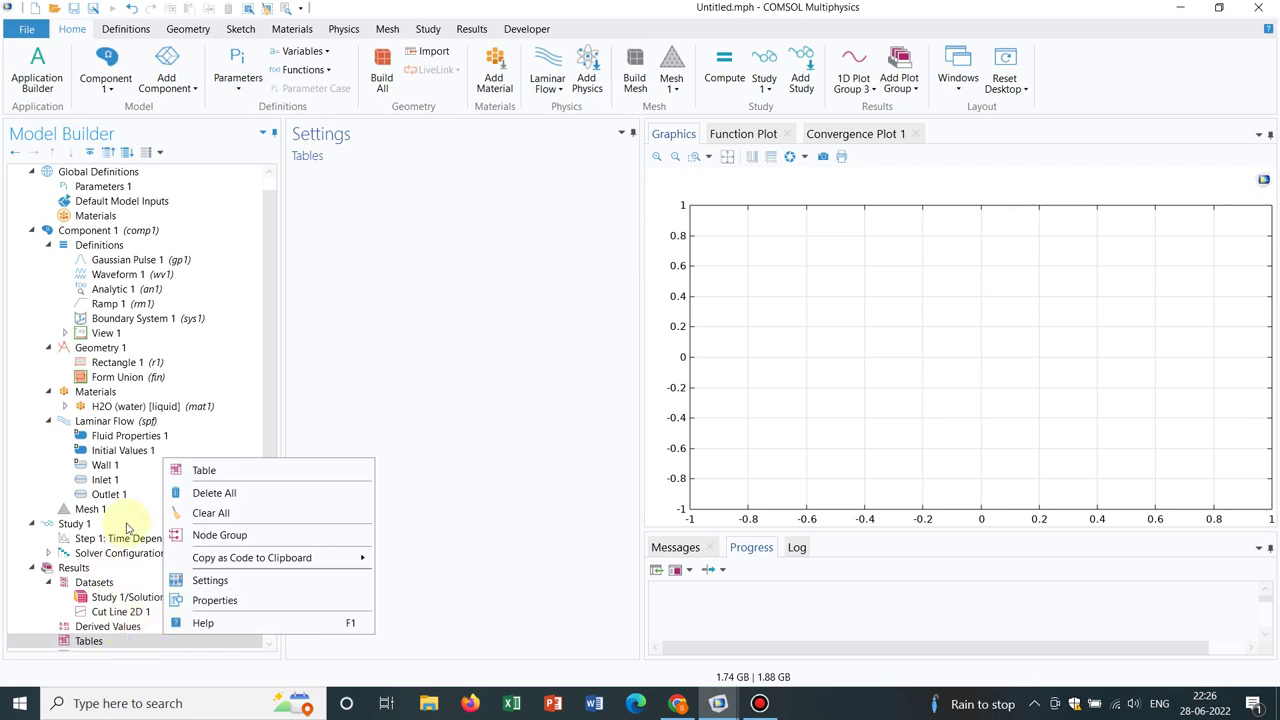
click(130, 613)
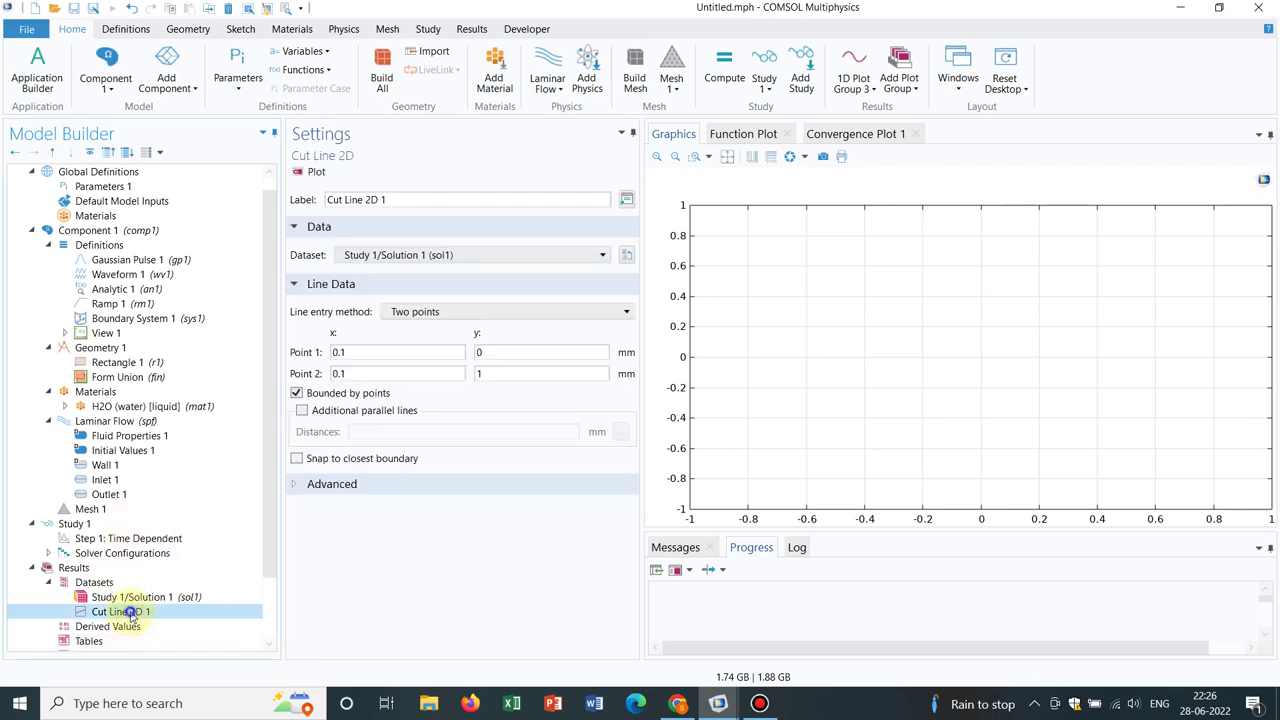
right_click(131, 616)
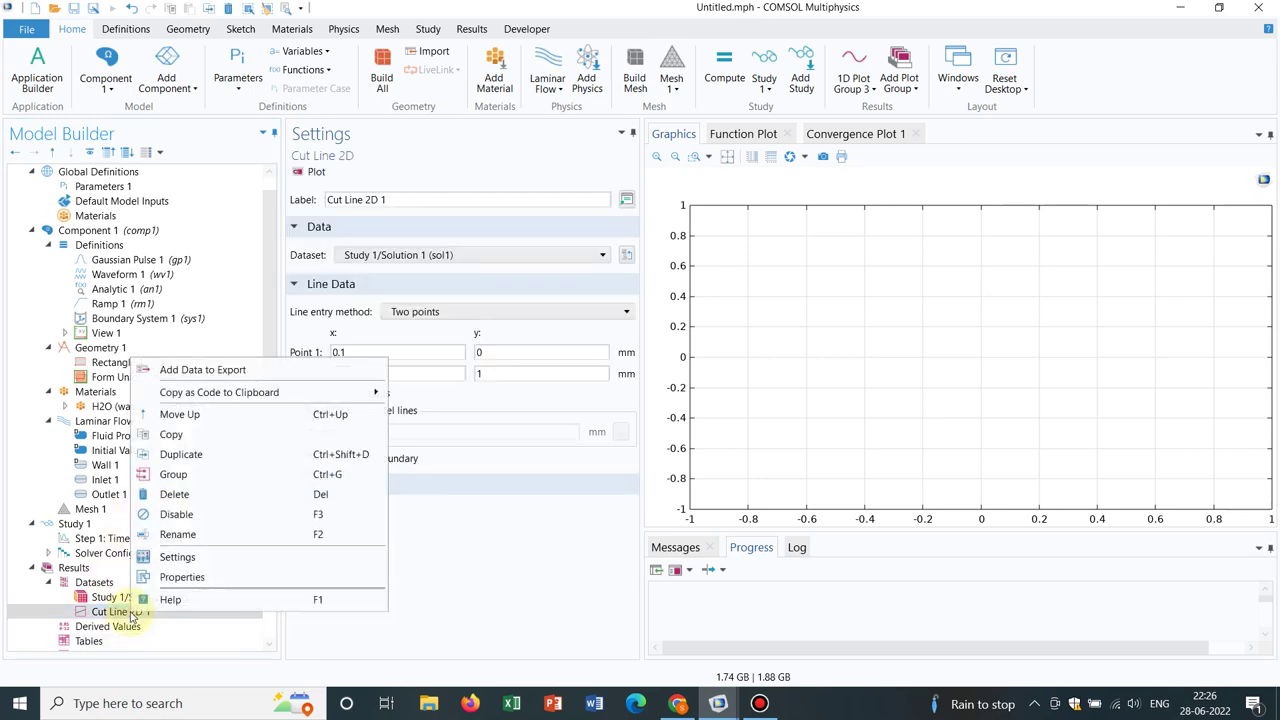
click(263, 237)
Add a Line Graph to the 1D plot group with the y-axis expression u and plot it.
scroll(271, 491, down, 2)
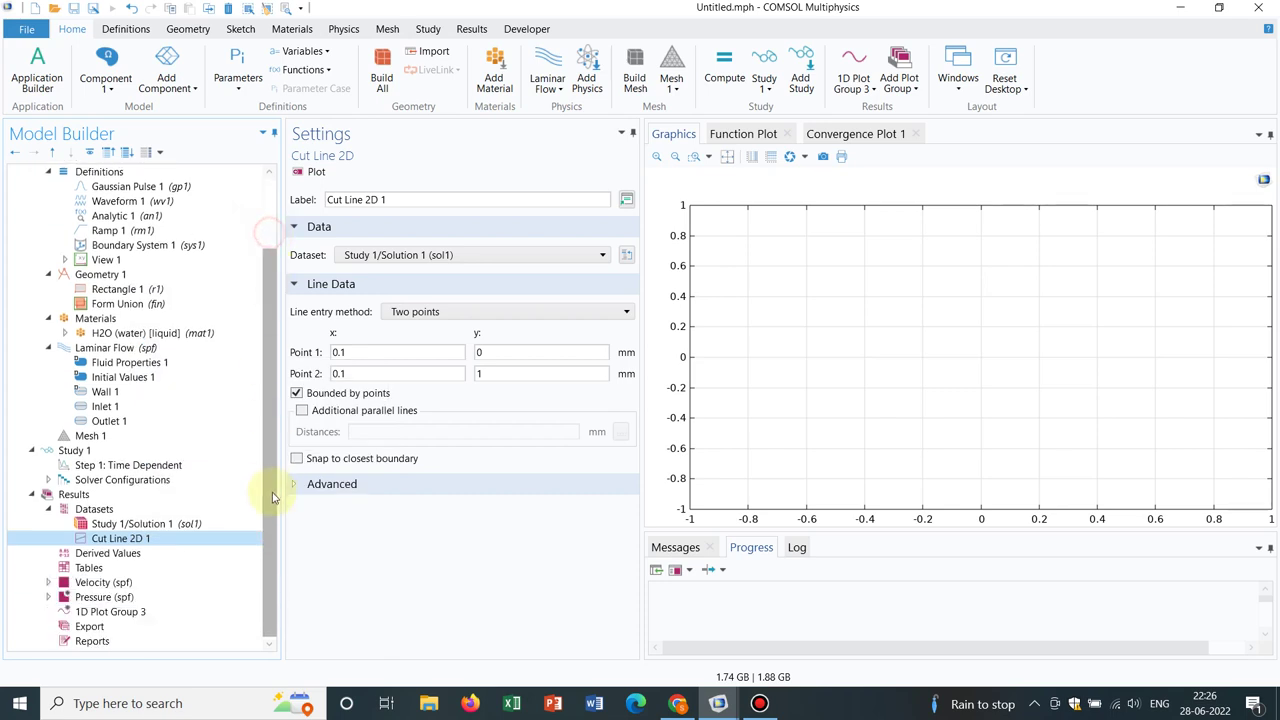
click(134, 614)
right_click(133, 616)
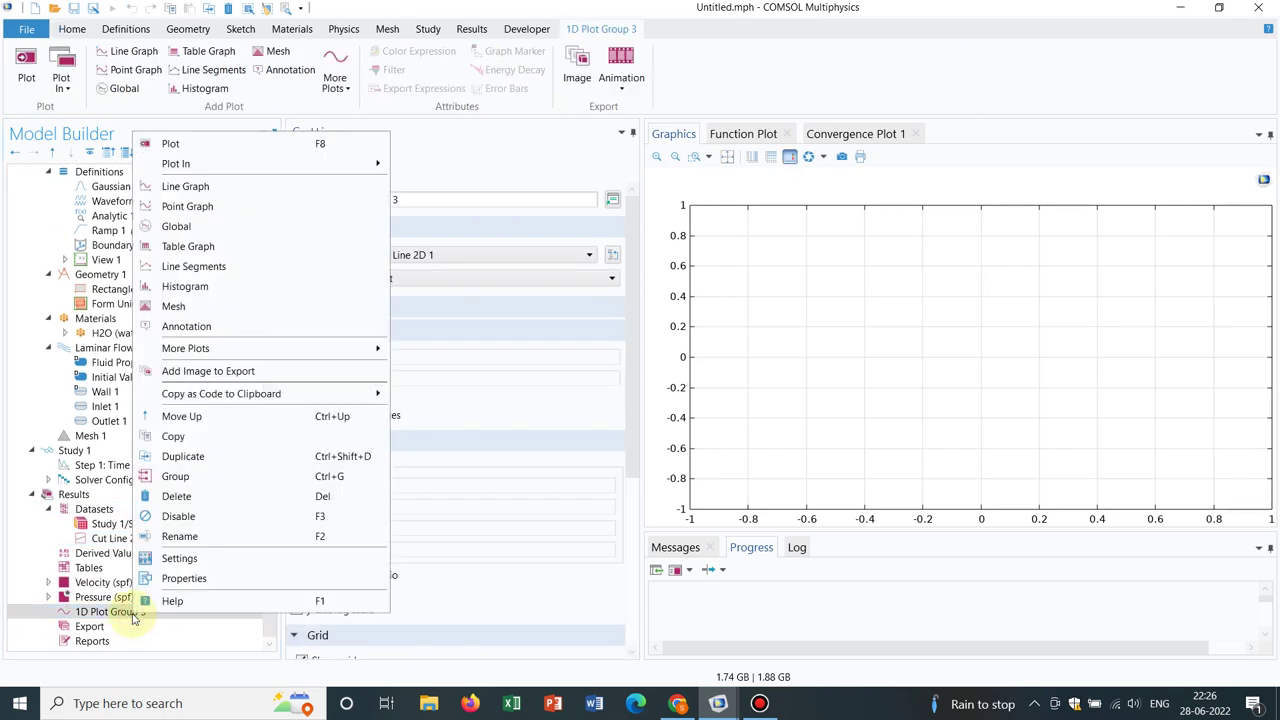
click(215, 187)
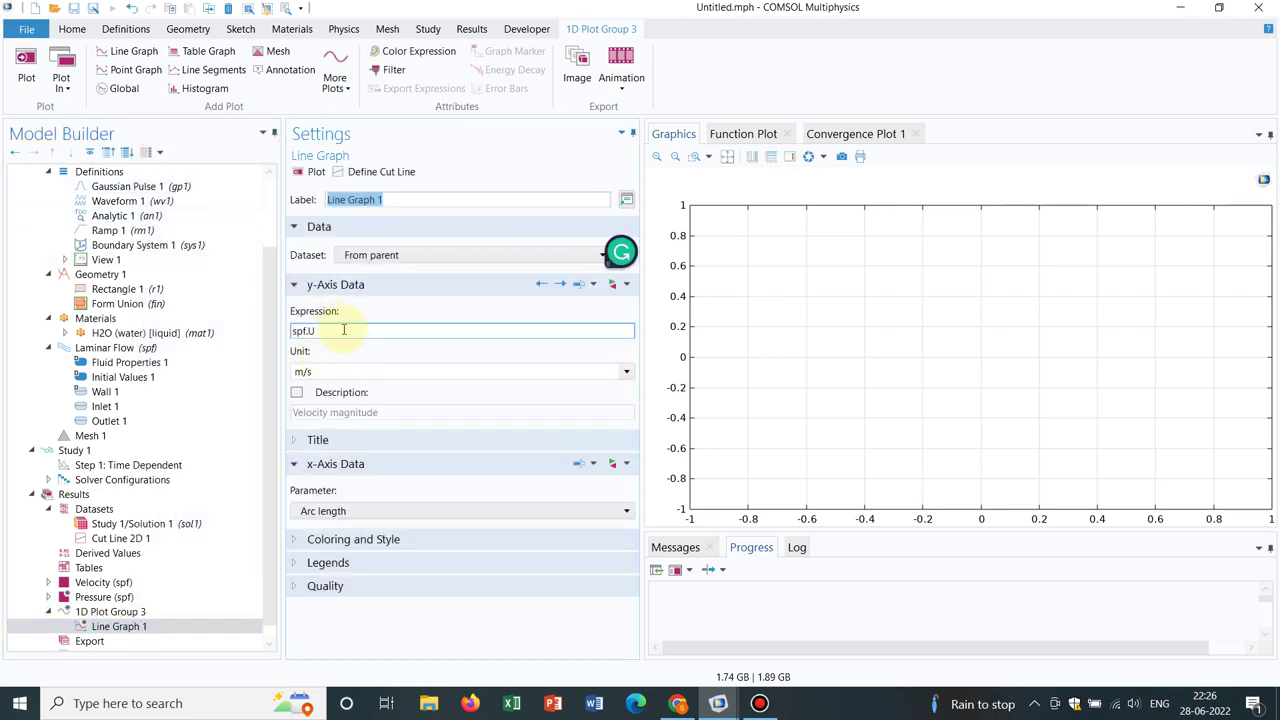
double_click(343, 329)
text(U)
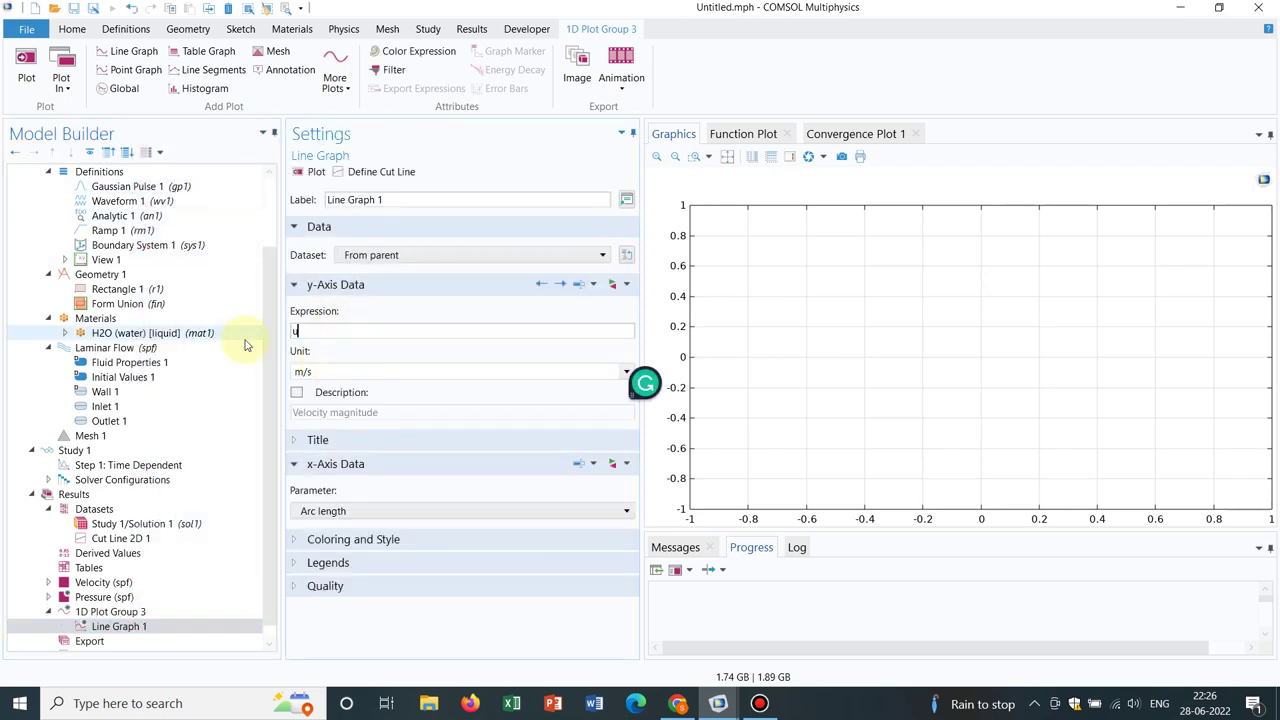
click(311, 174)
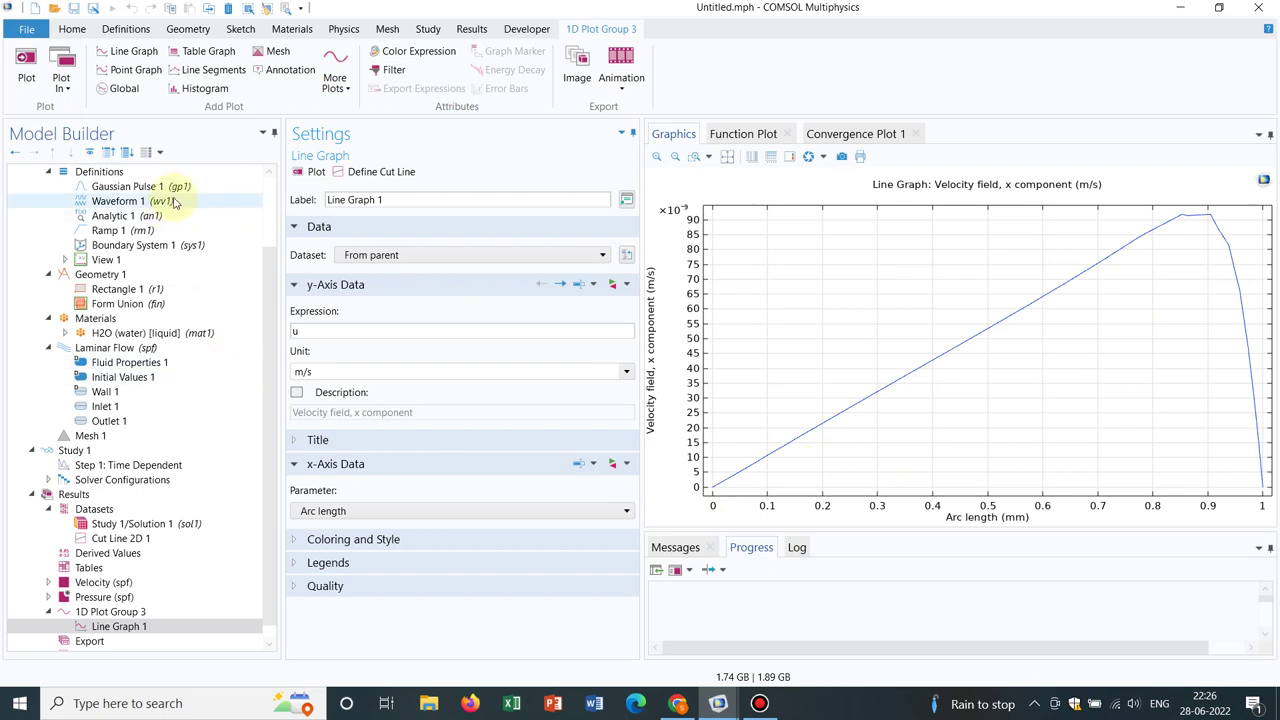
Compare the ramp function's settings and the inlet velocity expression with the line graph of the x-velocity.
click(160, 230)
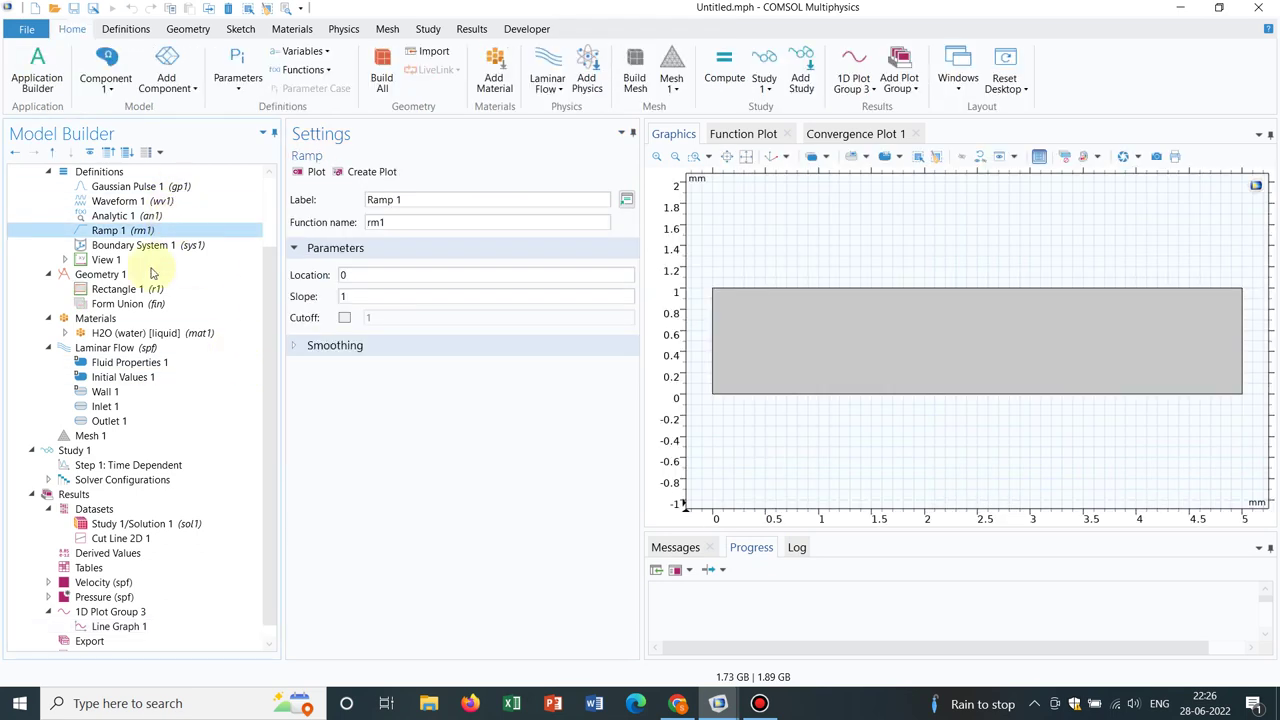
click(141, 407)
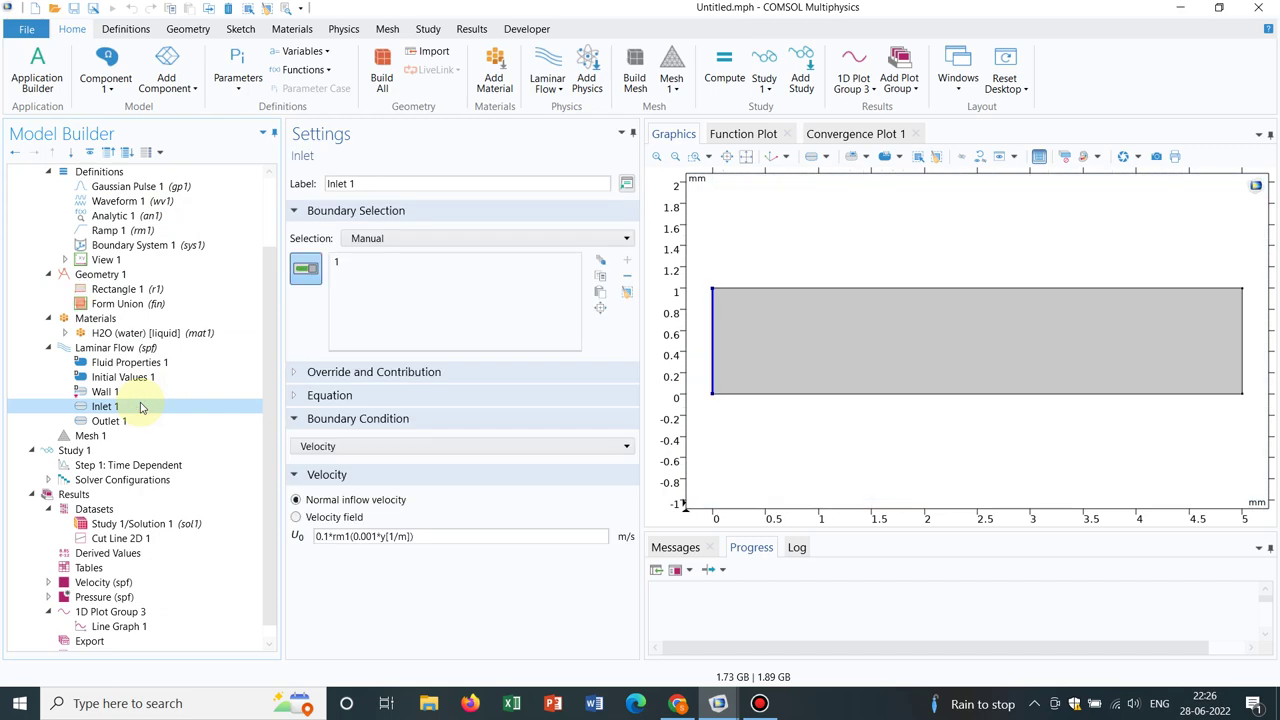
click(140, 626)
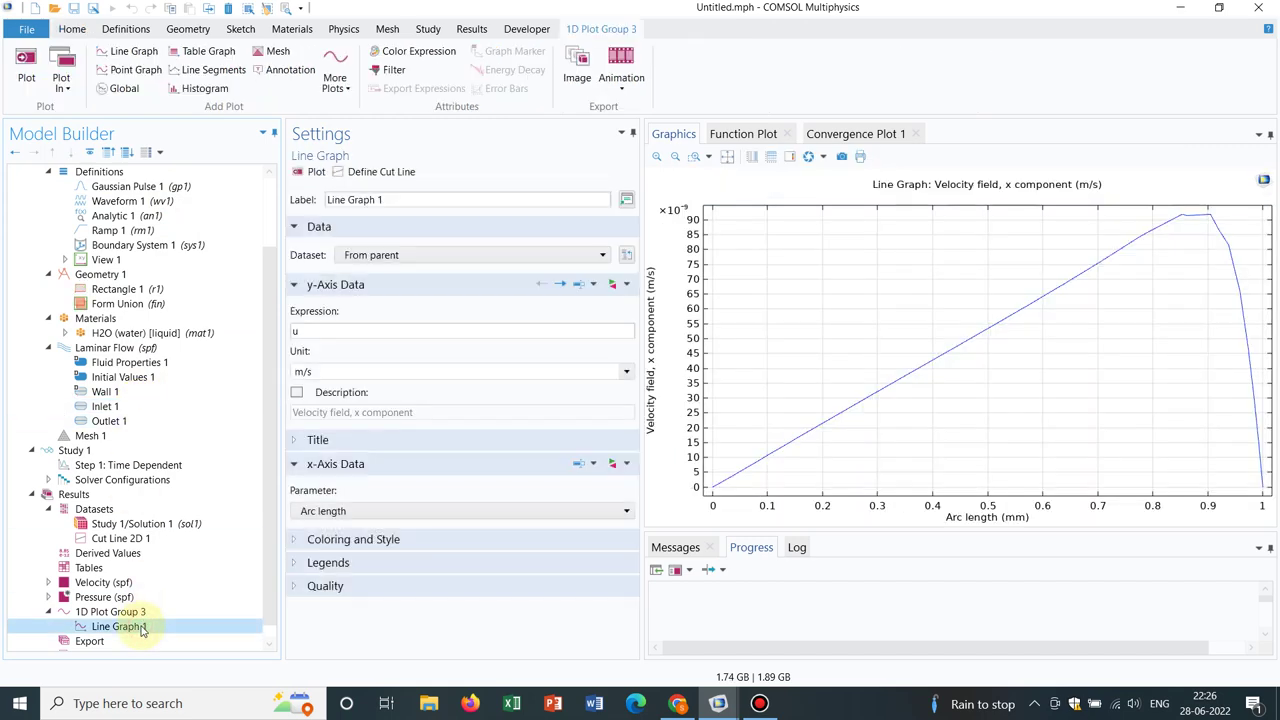